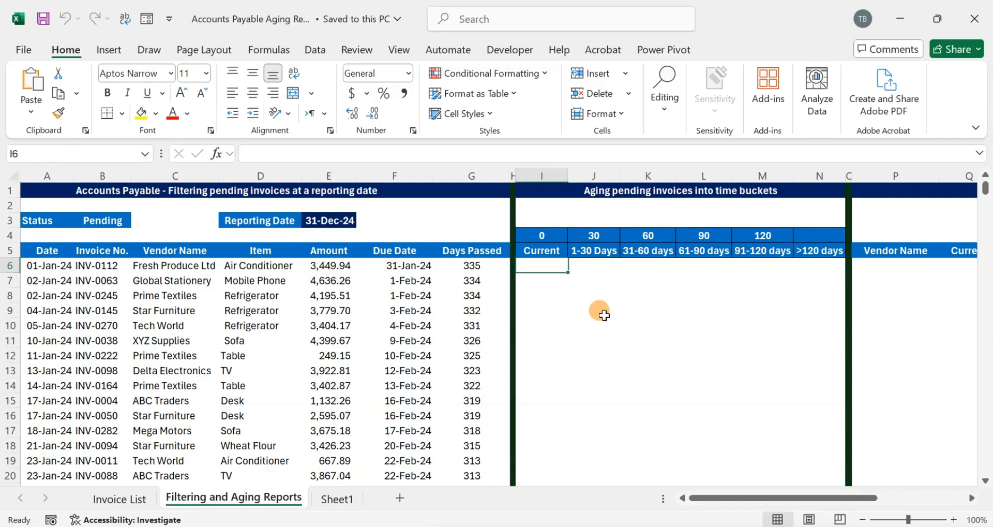
key(Left)
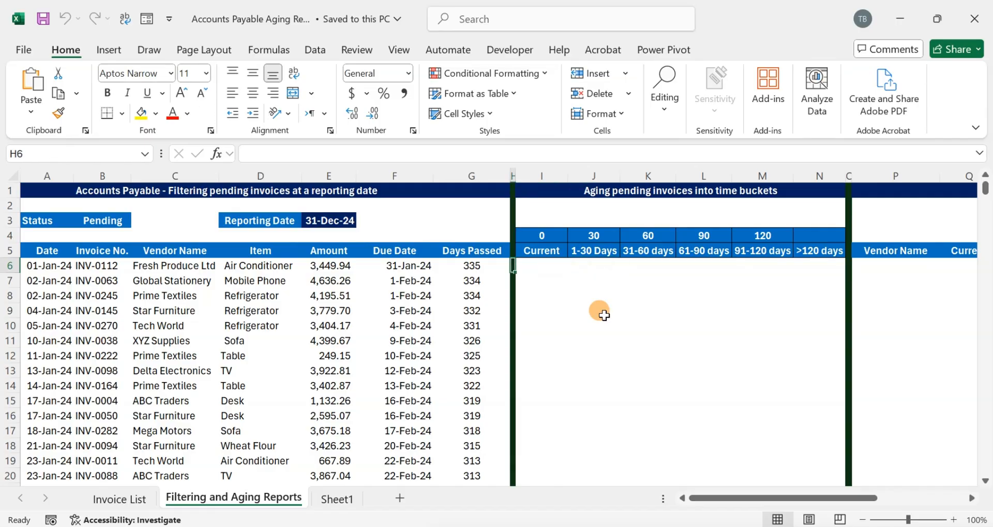
- Examine the aging bucket headers and thresholds in columns I to N
key(Home)
key(Right)
key(ctrl+Right)
key(Right)
key(Right)
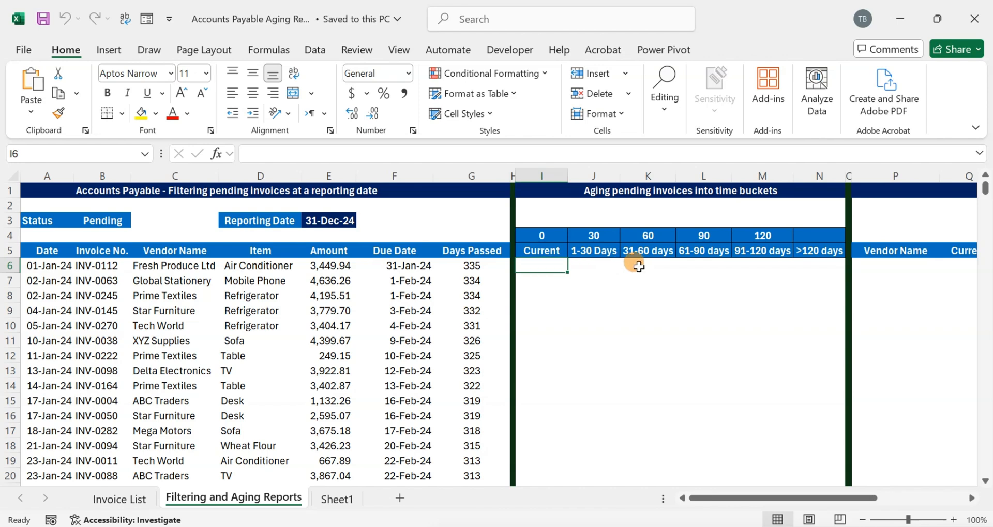
click(635, 283)
click(538, 265)
key(Left)
key(Left)
key(Right)
key(Right)
key(Left)
key(Left)
key(Right)
key(Right)
key(Up)
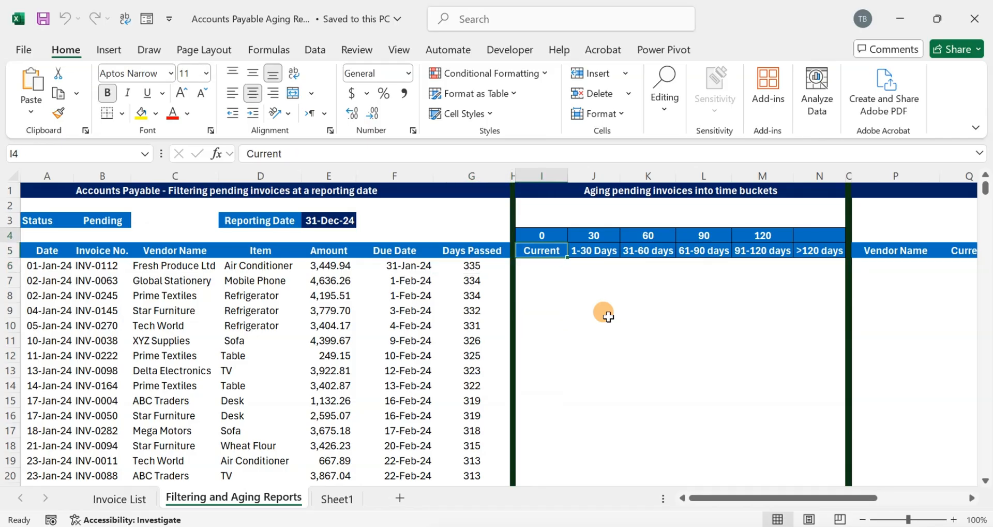
key(shift+Right)
key(shift+Right)
key(shift+Right)
key(shift+Right)
key(shift+Right)
key(Down)
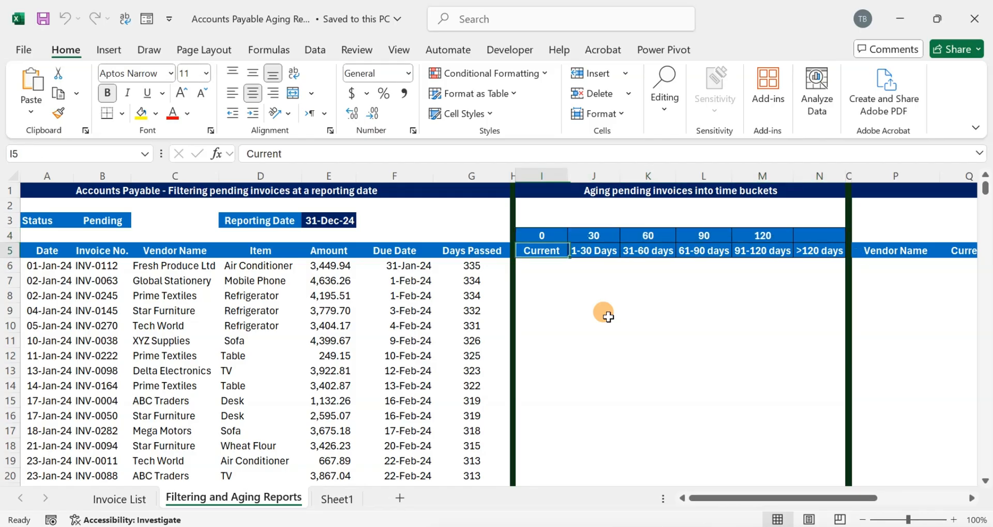
key(shift+Right)
key(shift+Right)
key(shift+Right)
key(shift+Right)
key(shift+Right)
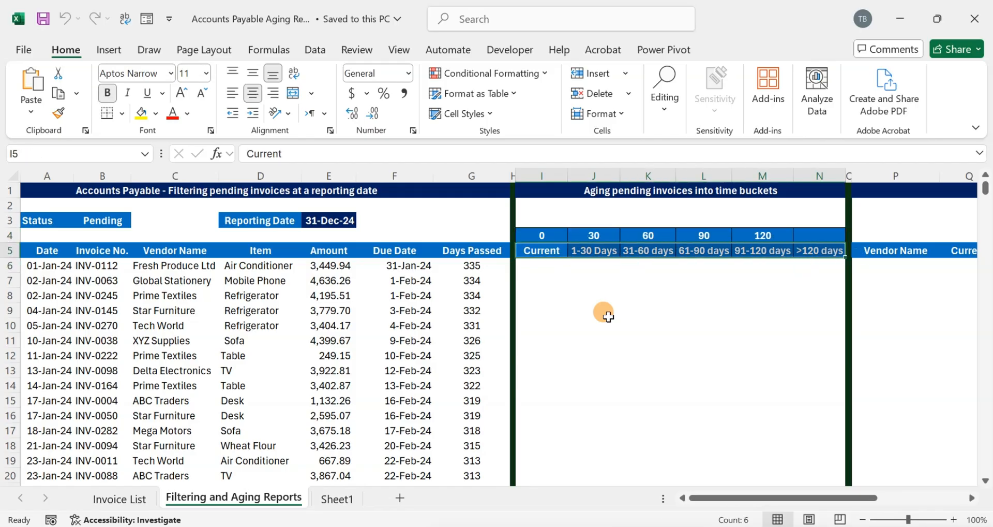
key(Down)
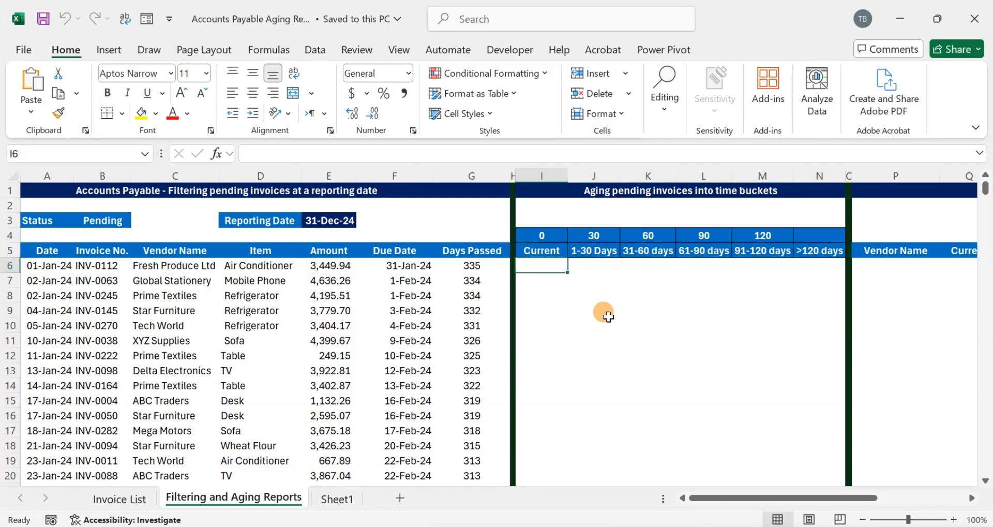
- Inspect the Days Passed formula in column G and the empty aging columns
key(Left)
key(Left)
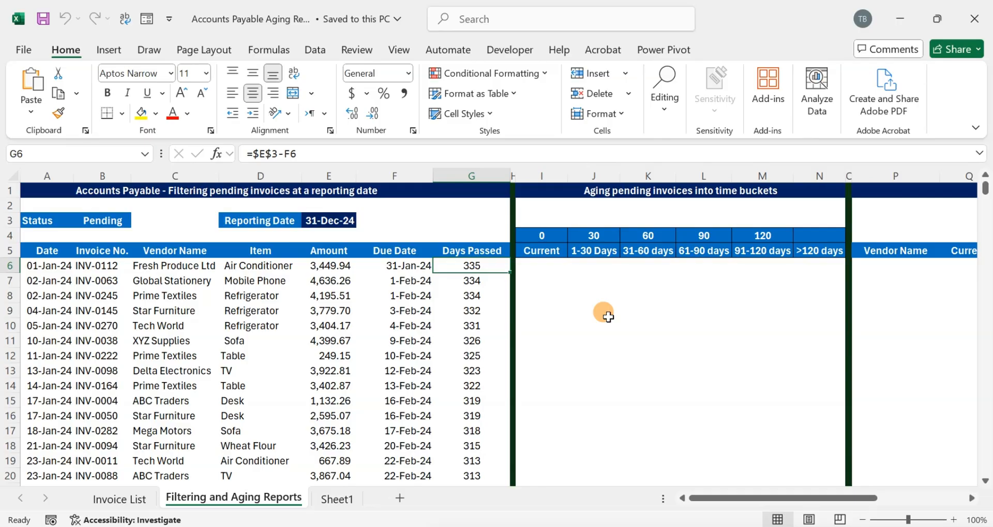
key(ctrl+Down)
key(ctrl+Up)
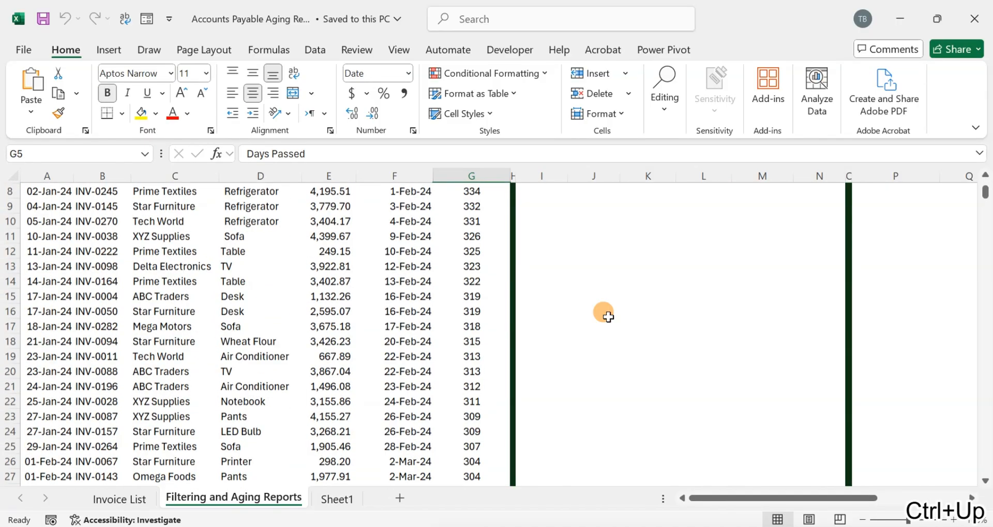
key(Down)
key(Right)
key(Up)
key(Up)
key(Up)
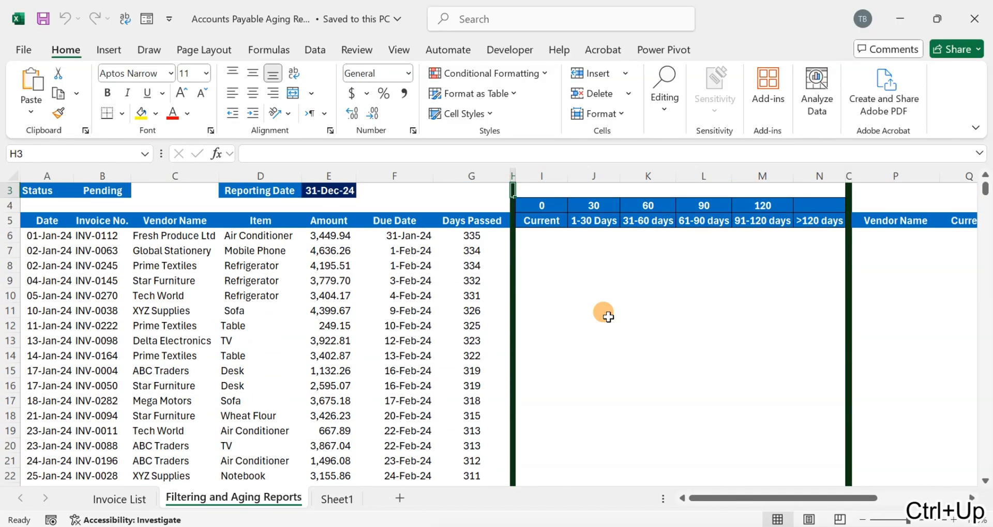
key(Right)
key(Down)
key(Down)
key(Down)
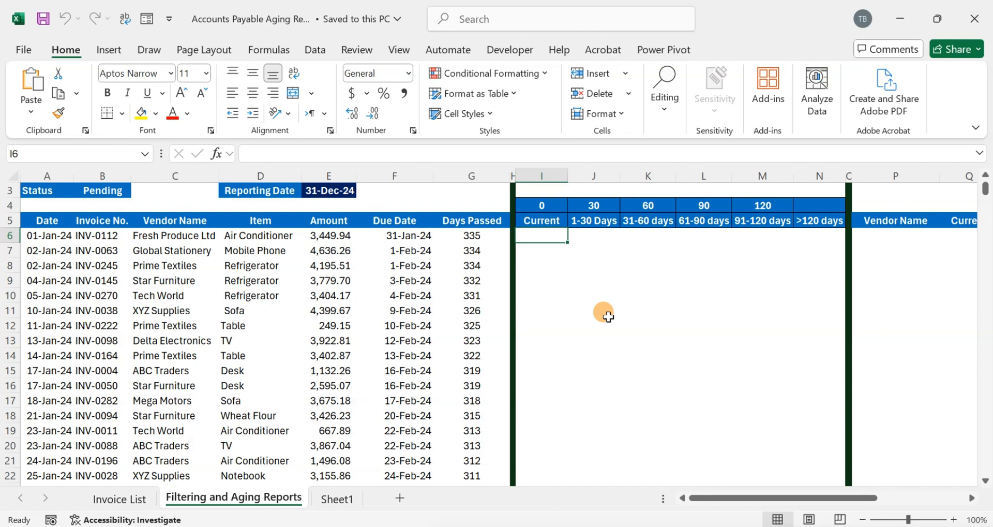
key(Left)
key(Left)
key(Down)
key(Up)
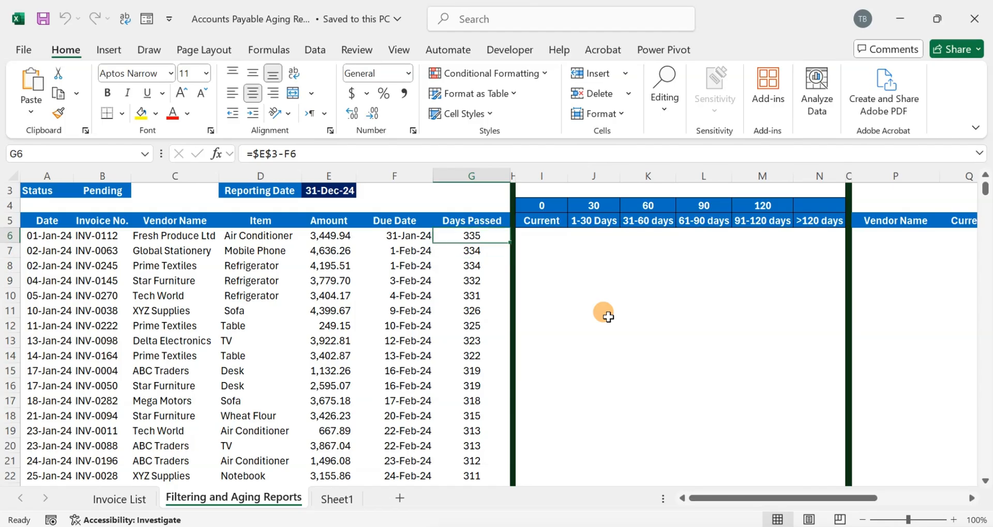
key(Right)
key(Right)
key(Right)
key(Right)
key(Right)
key(Right)
key(Right)
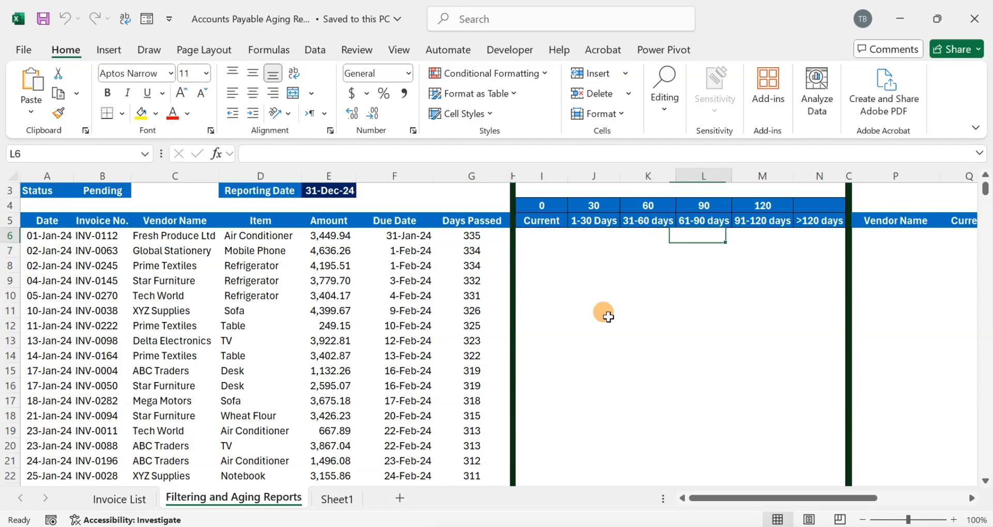
- Enter =IF($G6<=0,$E6,0) in the first Current cell, locking the Days Passed and Amount columns
key(Left)
key(Left)
key(Left)
key(Left)
key(Left)
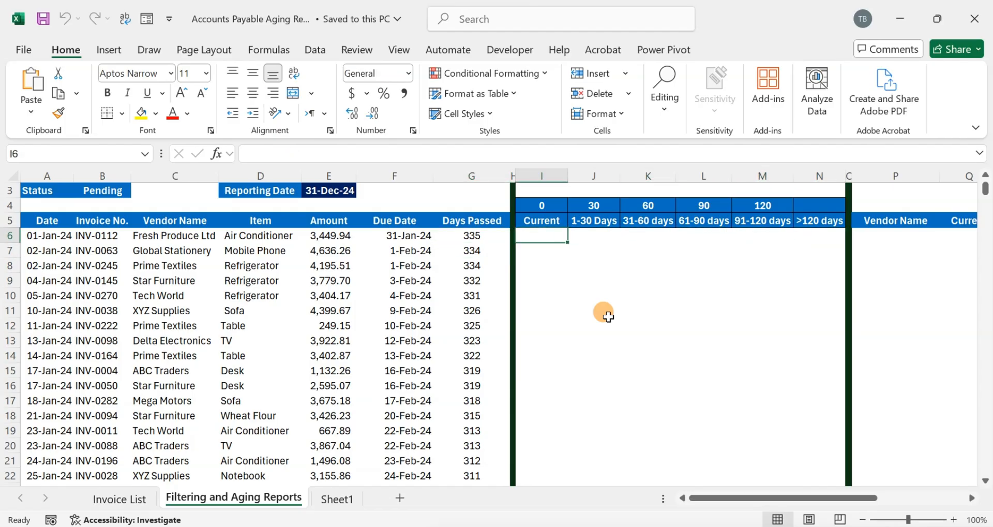
text(=)
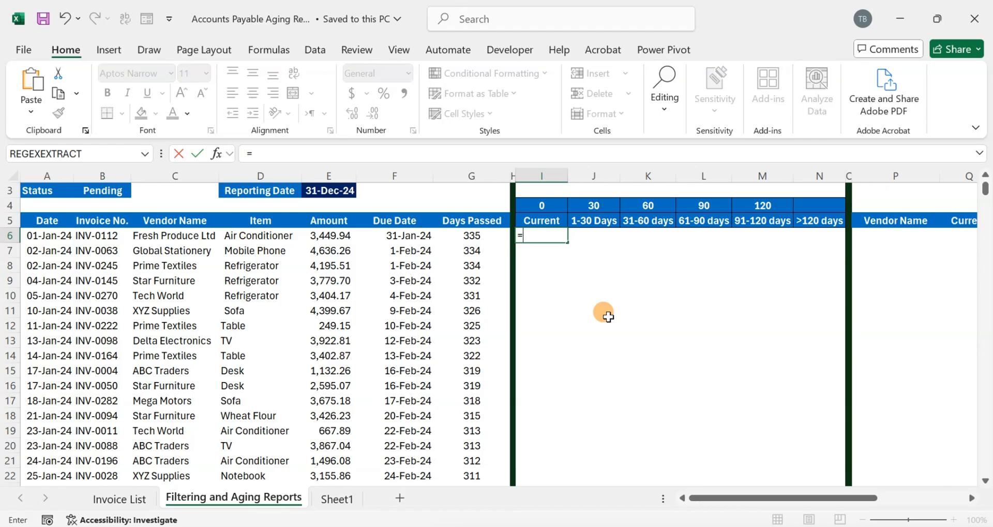
text(IF()
key(Left)
key(Left)
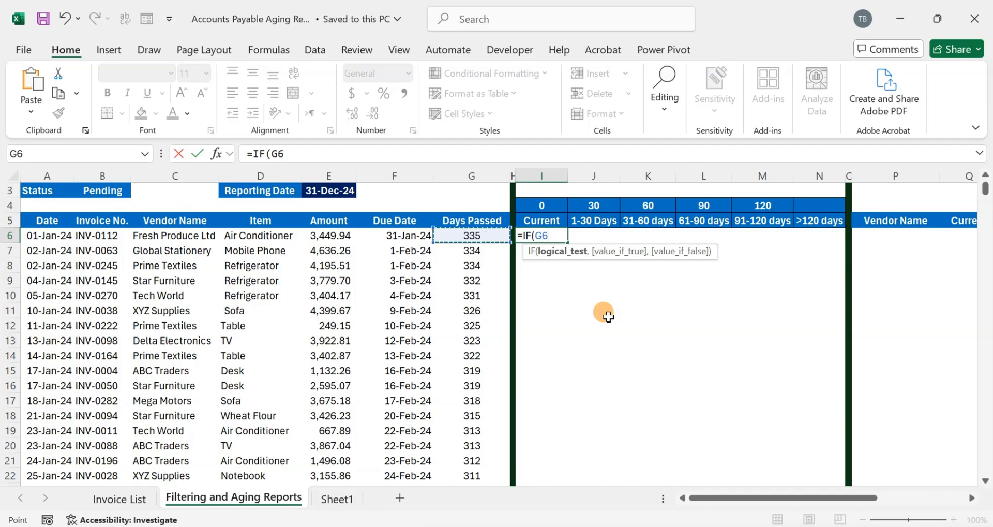
key(F4)
key(F4)
key(F4)
text(<)
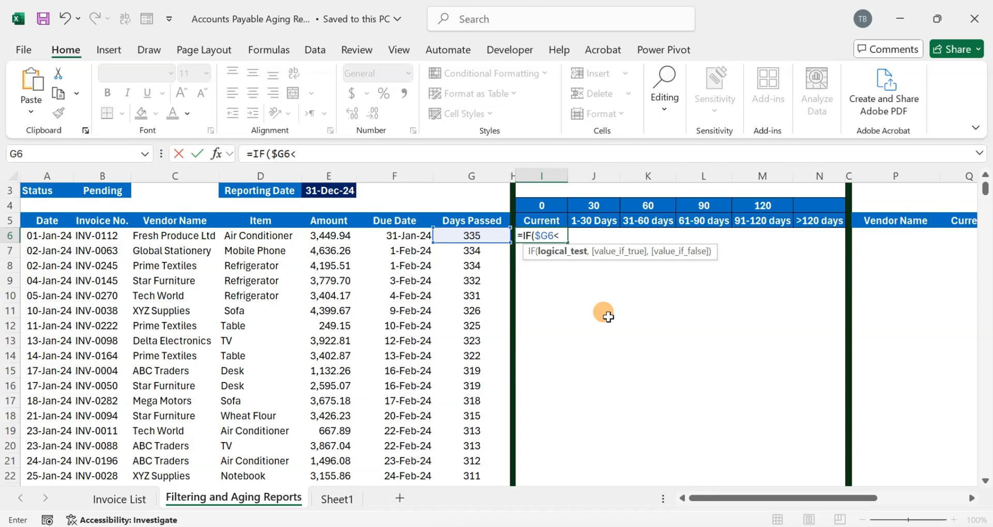
text(=0,)
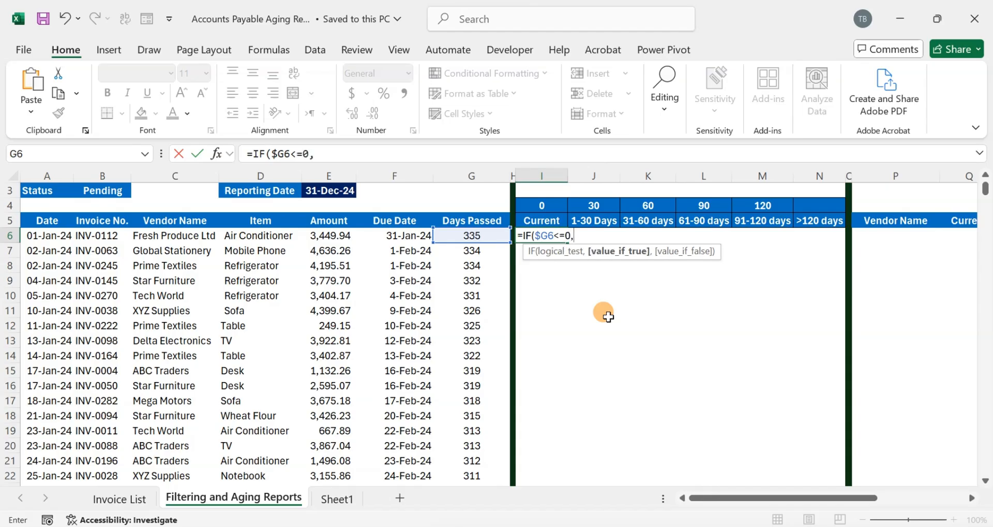
key(Left)
key(Left)
key(Left)
key(Left)
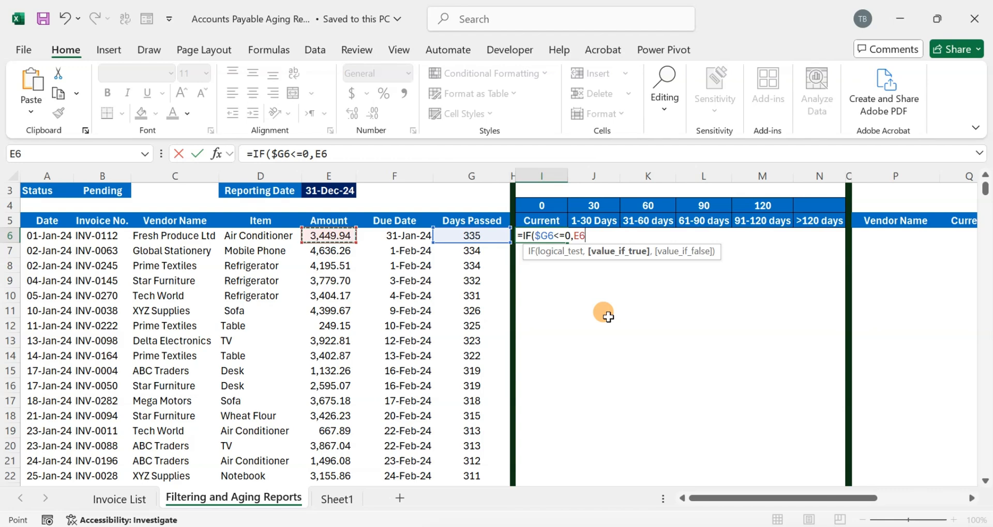
key(F4)
key(F4)
key(F4)
text(,)
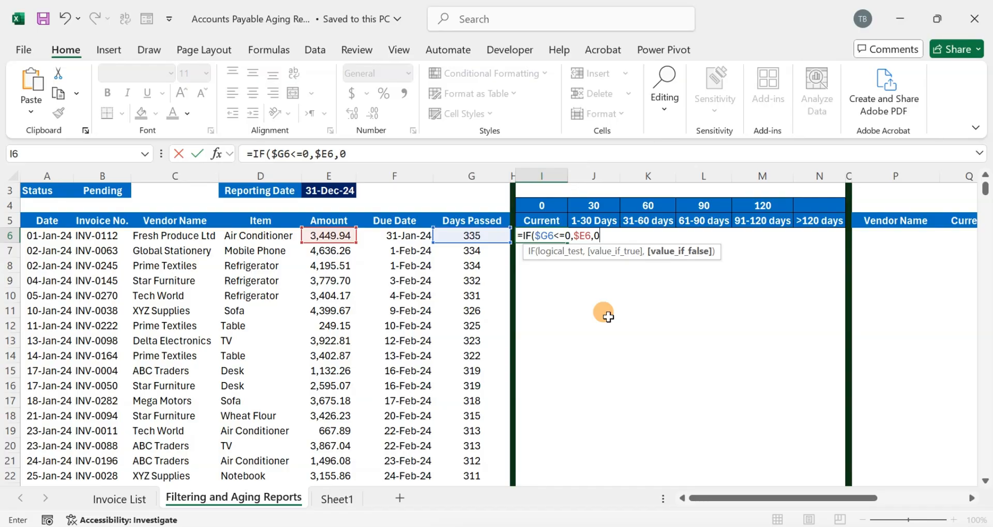
text(0))
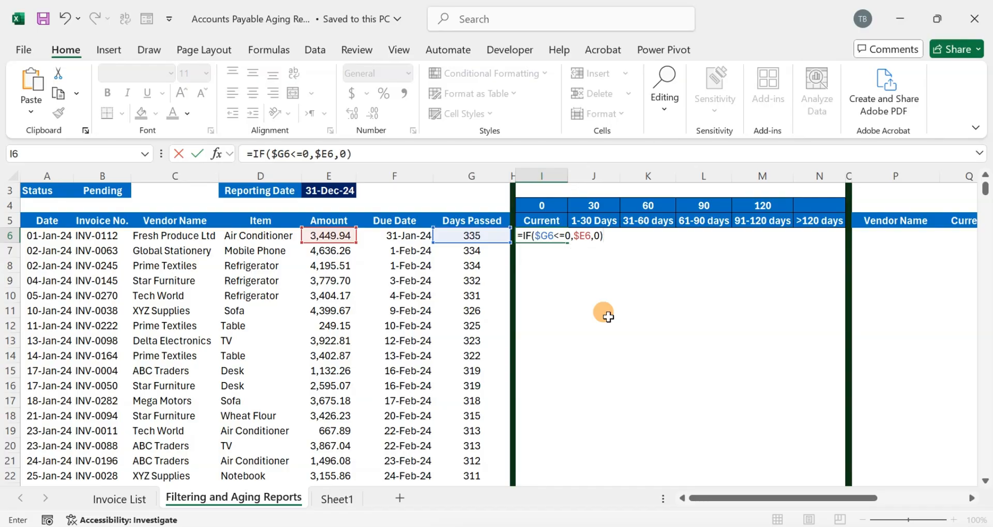
key(Return)
- Fill the Current formula down column I and check the results near the reporting date rows
click(535, 235)
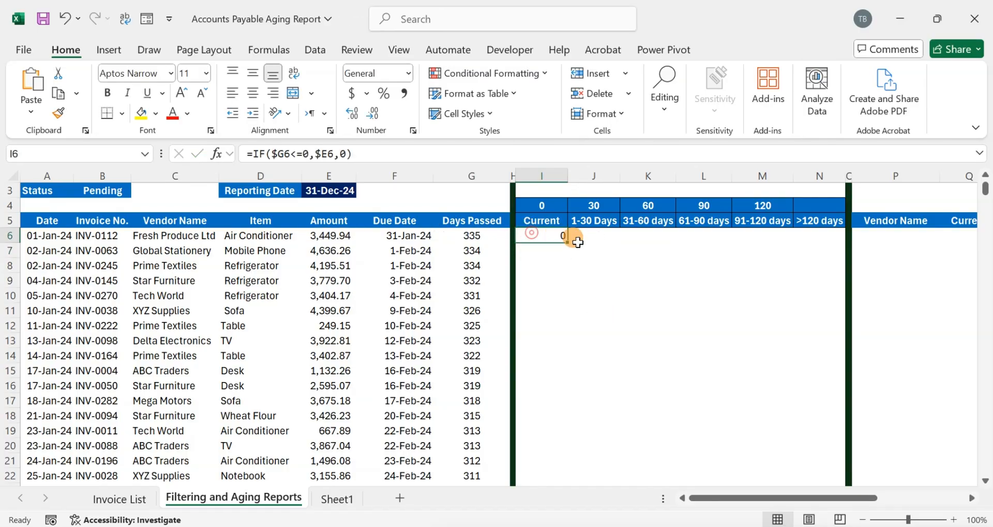
drag(569, 242, 599, 126)
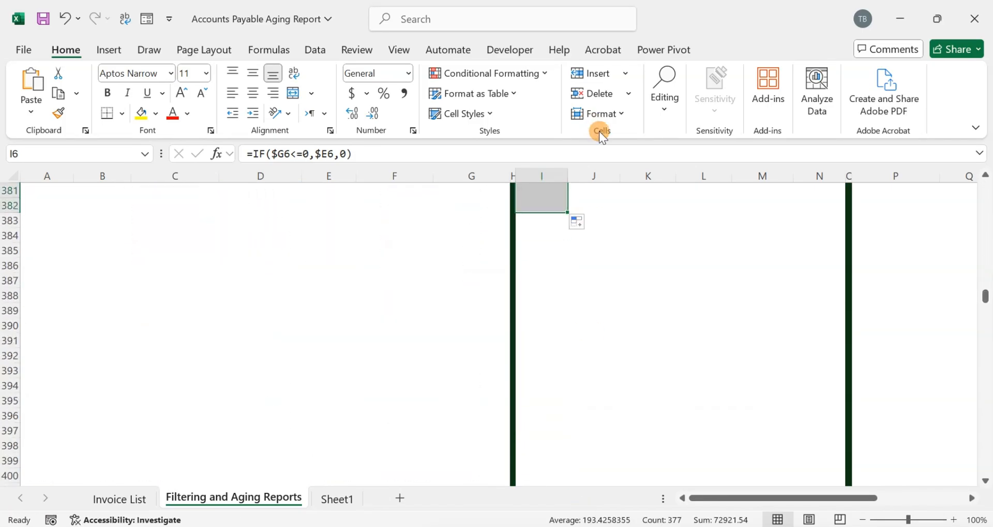
scroll(595, 207, up, 20)
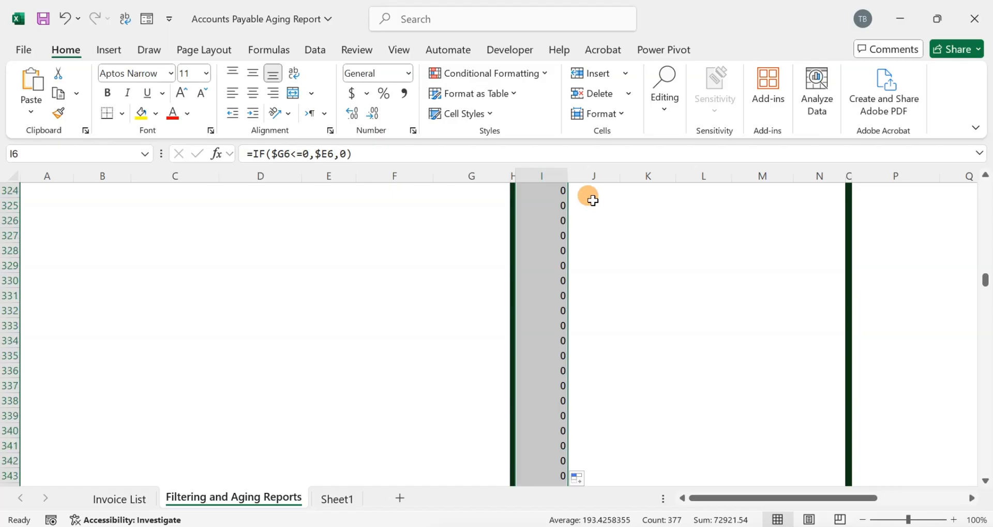
scroll(569, 306, up, 6)
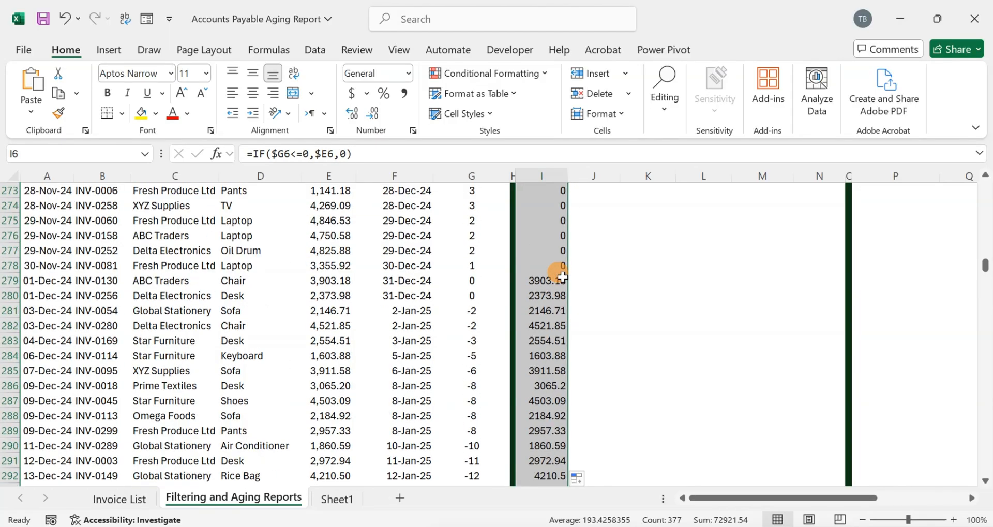
click(473, 282)
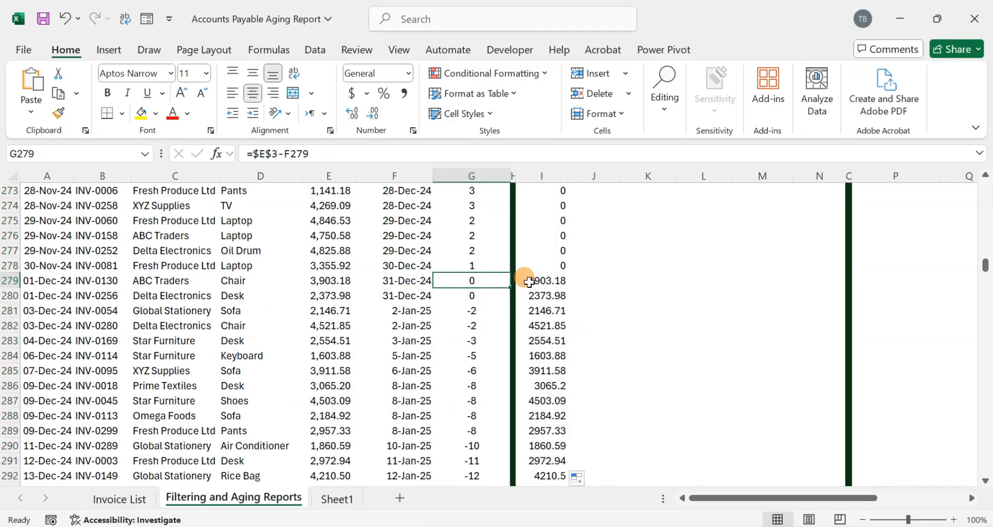
click(525, 280)
click(468, 280)
click(544, 278)
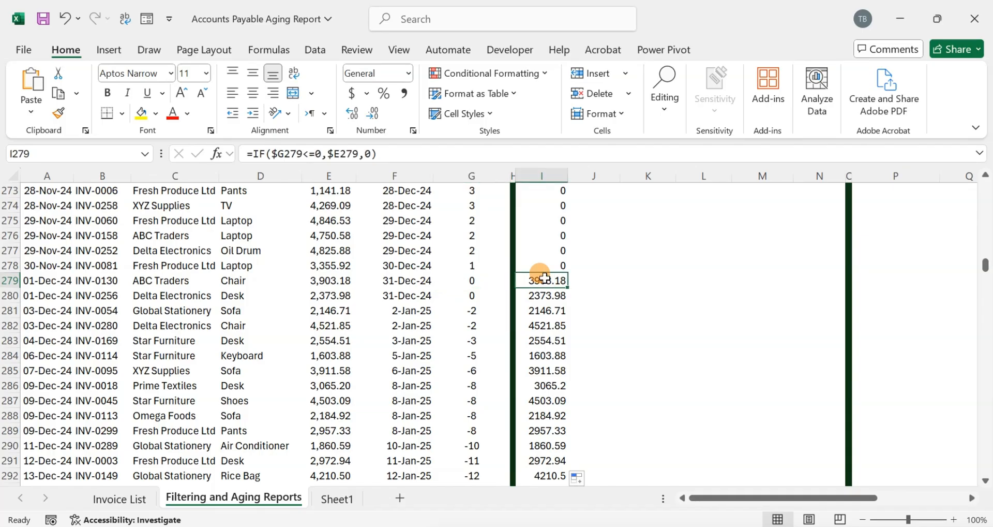
- Change the reporting date to 10-Jan-24
key(ctrl+Up)
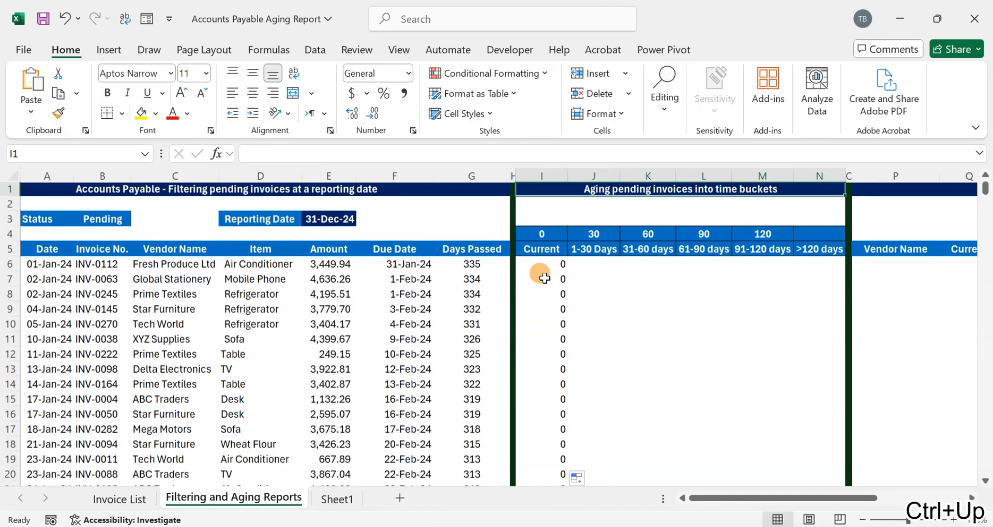
key(Down)
key(Down)
key(Left)
key(F2)
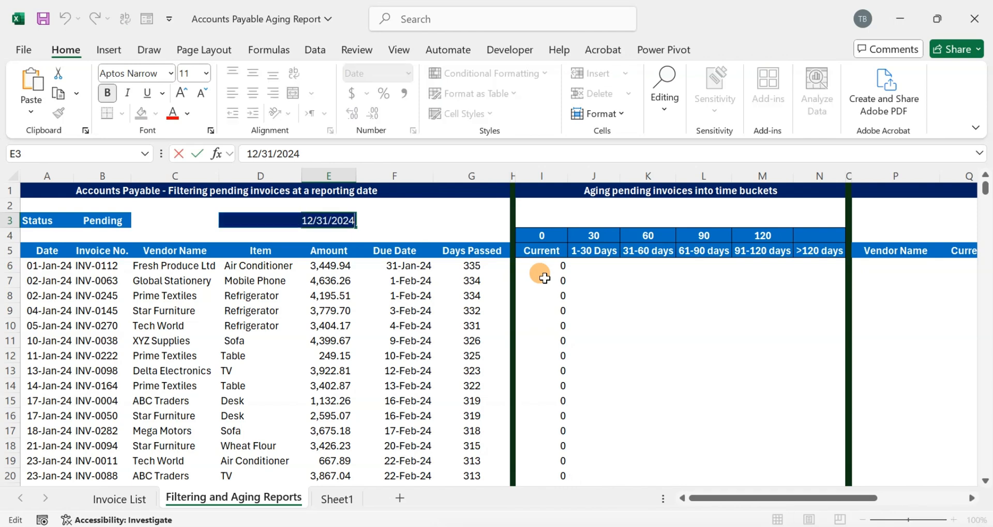
key(BackSpace)
key(BackSpace)
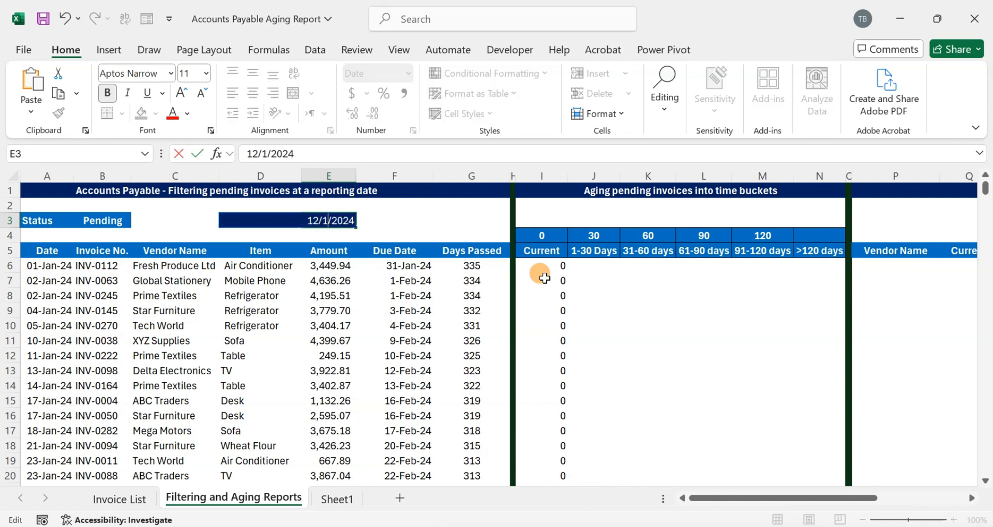
text(10)
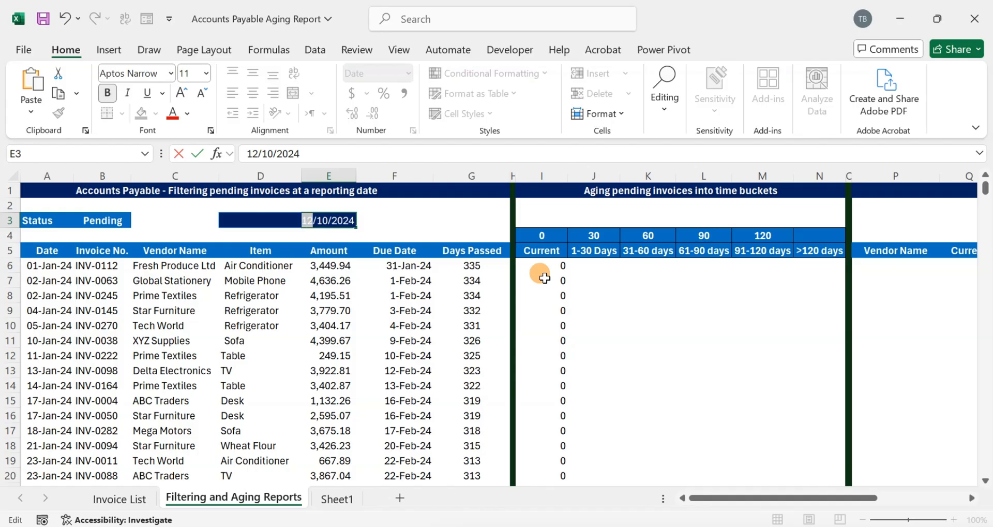
key(Left)
key(Left)
key(Left)
key(BackSpace)
key(Return)
- Review the recalculated Days Passed and Current values below the headers
key(Right)
key(Right)
key(Right)
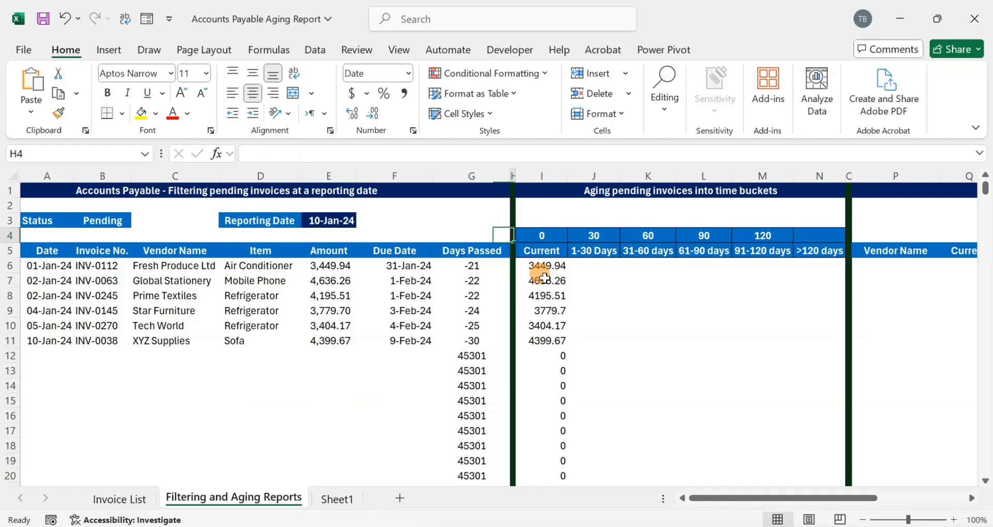
key(Down)
key(Down)
key(Down)
key(Right)
key(Up)
key(Up)
key(Left)
key(Left)
key(Left)
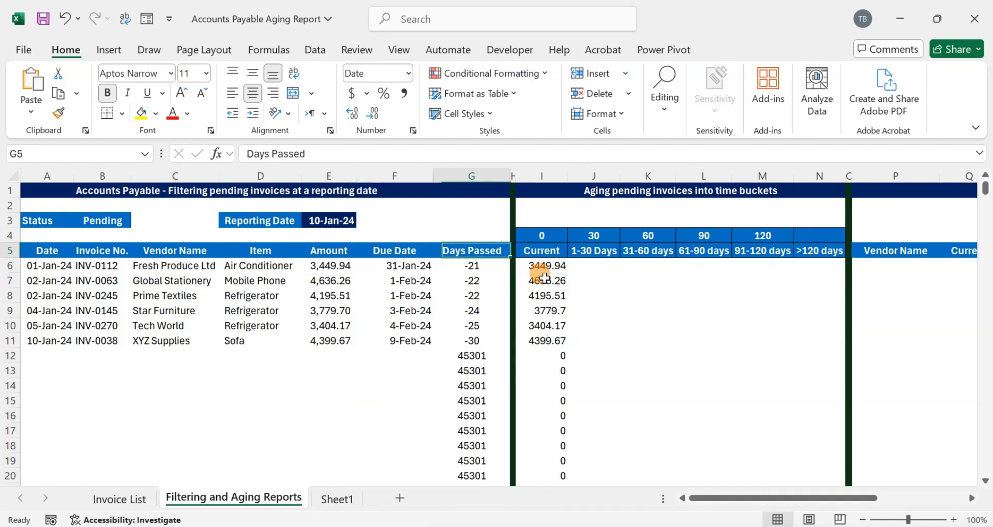
- Wrap the first Days Passed formula as =IF(F6="","",$E$3-F6) so blank due dates return blank
key(Down)
key(Right)
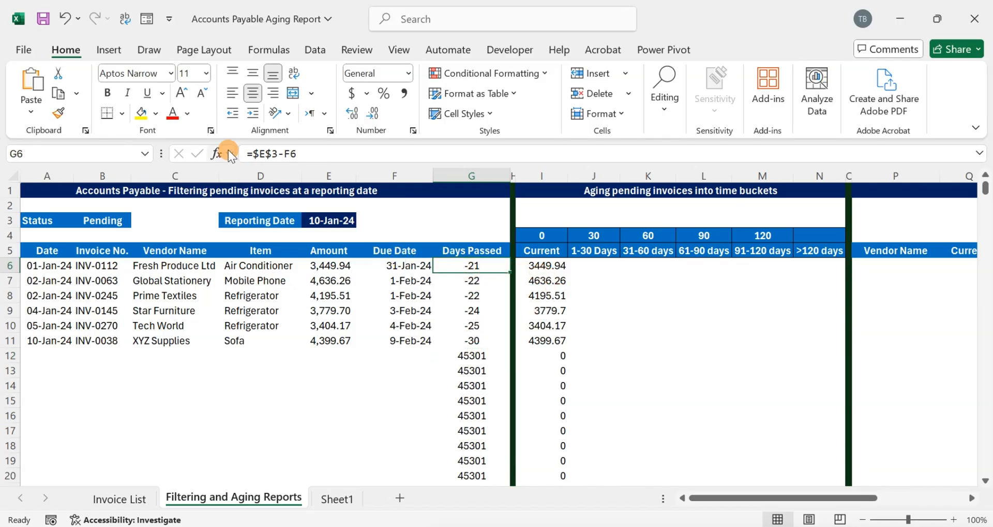
click(252, 152)
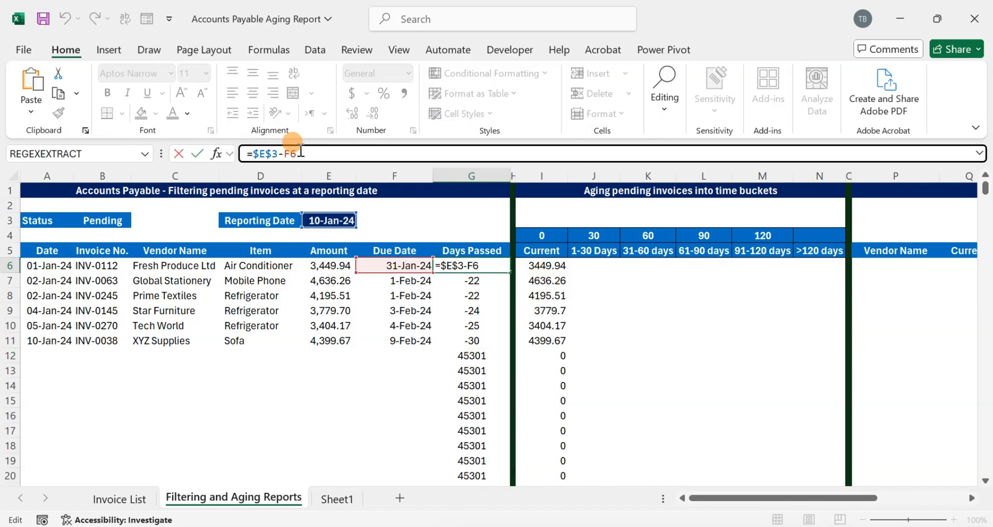
text(IF()
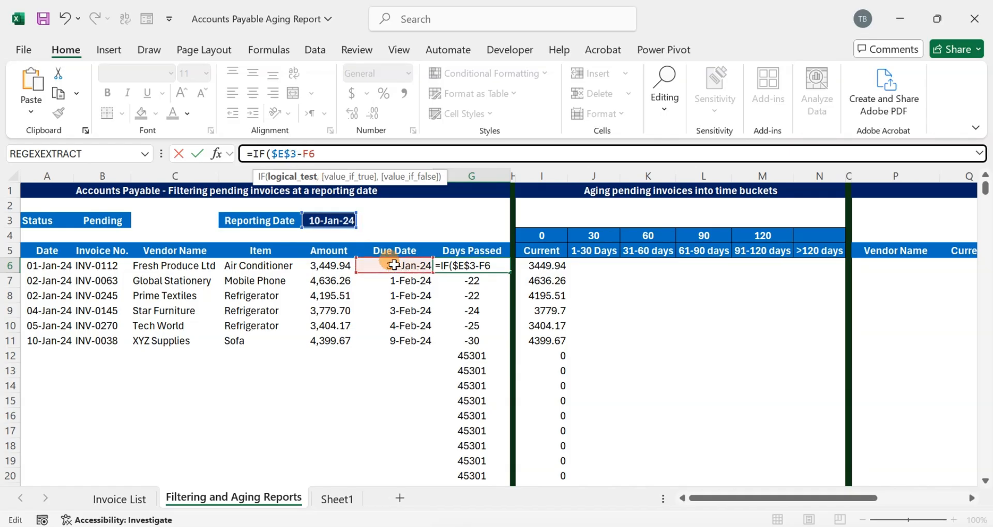
click(394, 264)
text(="")
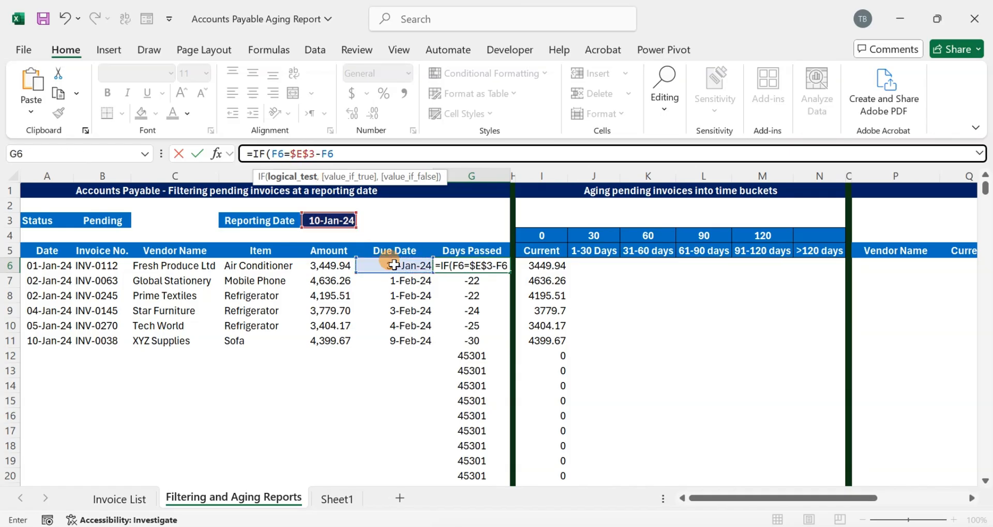
text(,"",)
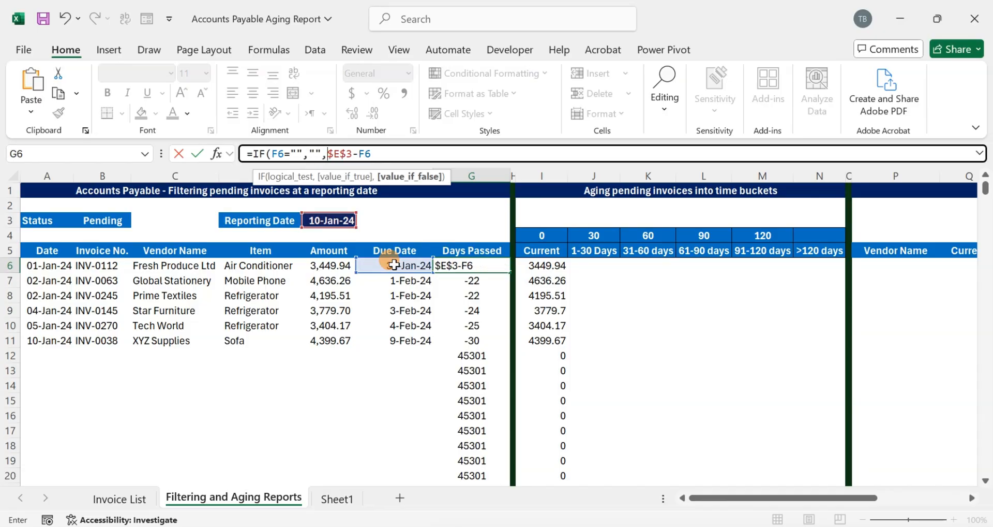
click(409, 150)
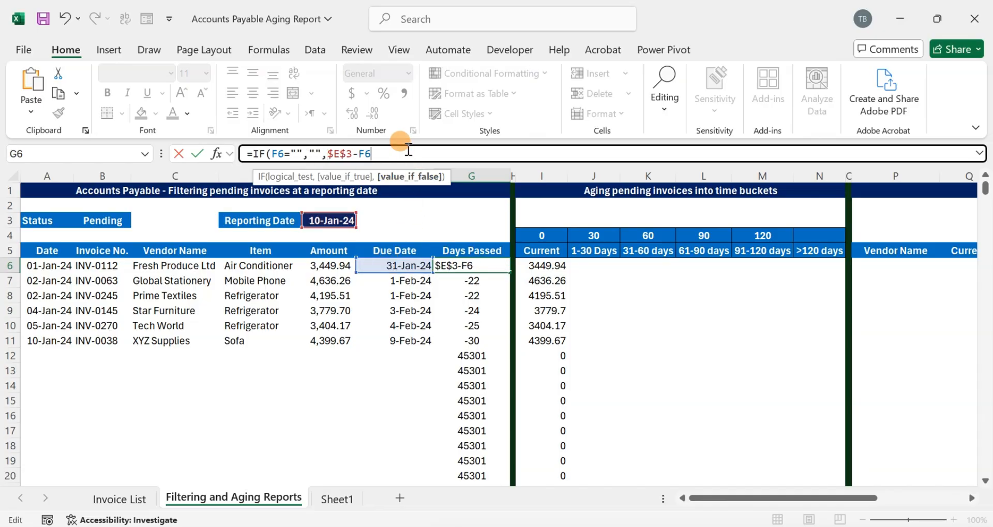
text())
key(Return)
- Copy the revised Days Passed formula down the whole Days Passed column
key(Up)
key(ctrl+c)
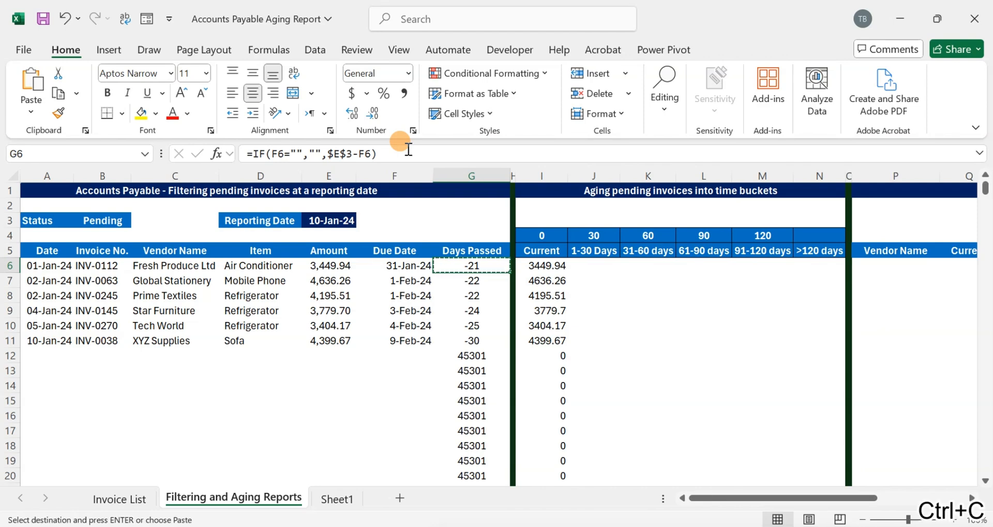
key(ctrl+shift+Down)
key(Return)
key(Down)
key(Down)
key(Down)
key(Down)
key(Down)
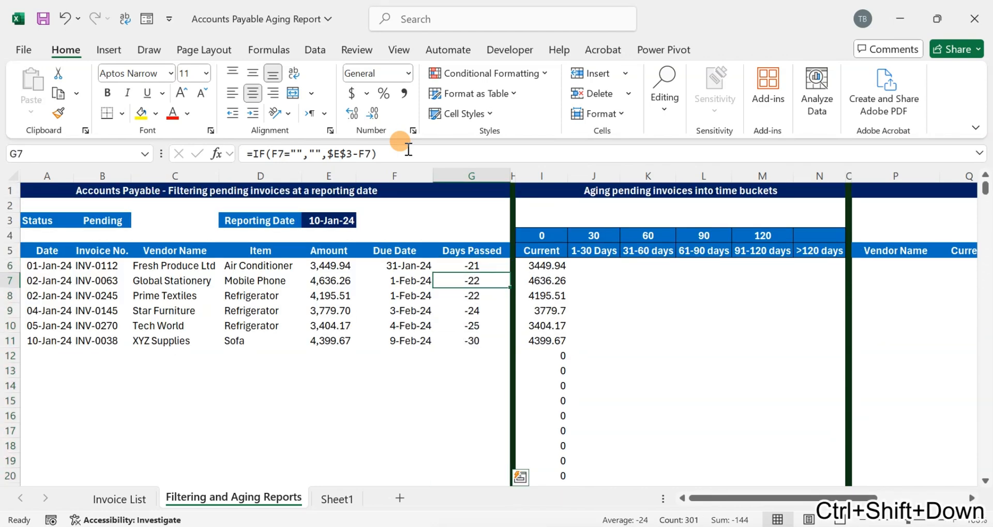
- Change the first Current formula to =IF(G6="","",IF($G6<=0,$E6,0)), accepting the suggested correction
key(Right)
key(Right)
key(Up)
key(Up)
key(Up)
key(Up)
key(Up)
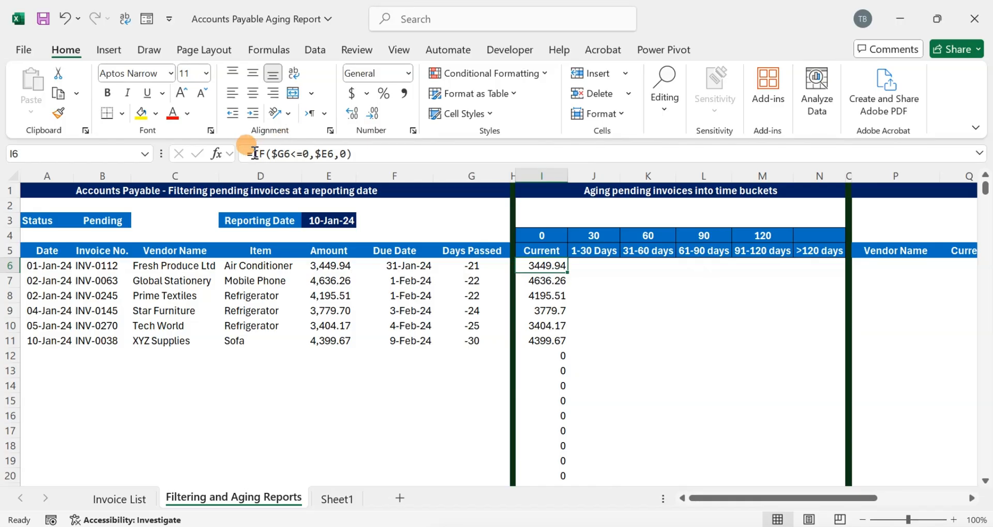
click(269, 153)
text(IF()
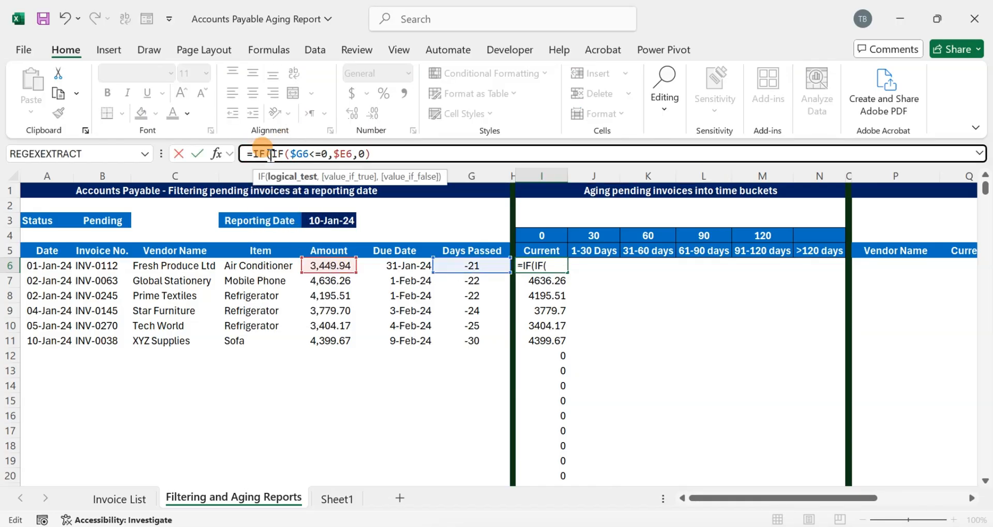
click(457, 267)
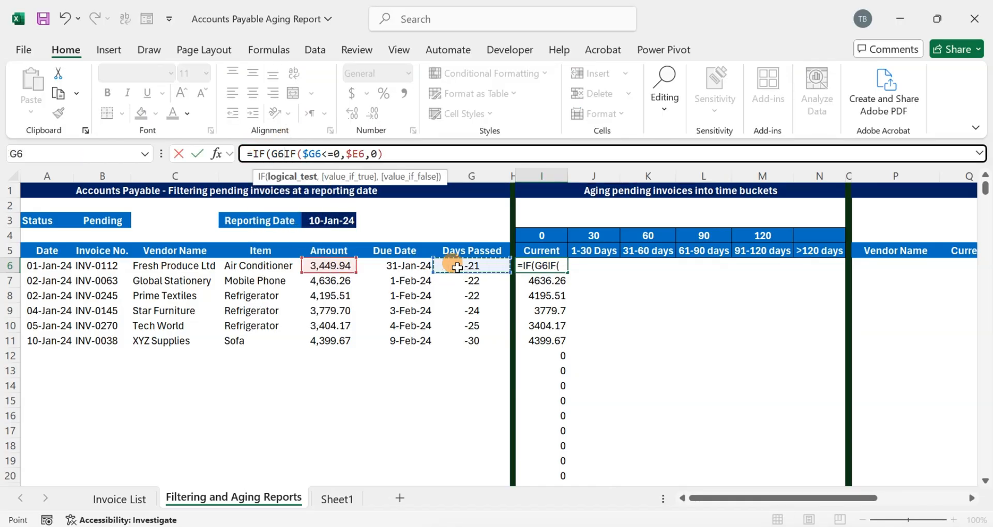
text(="",)
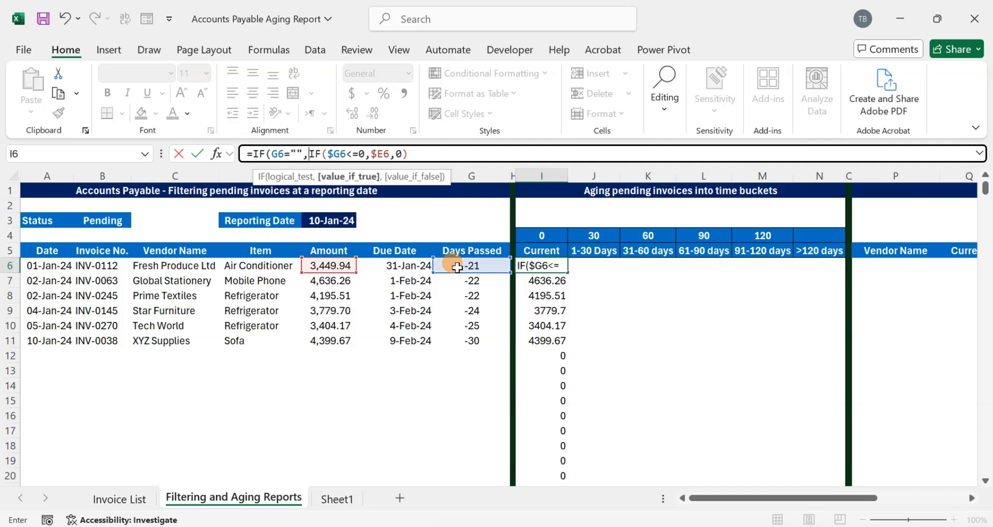
text("",)
key(Return)
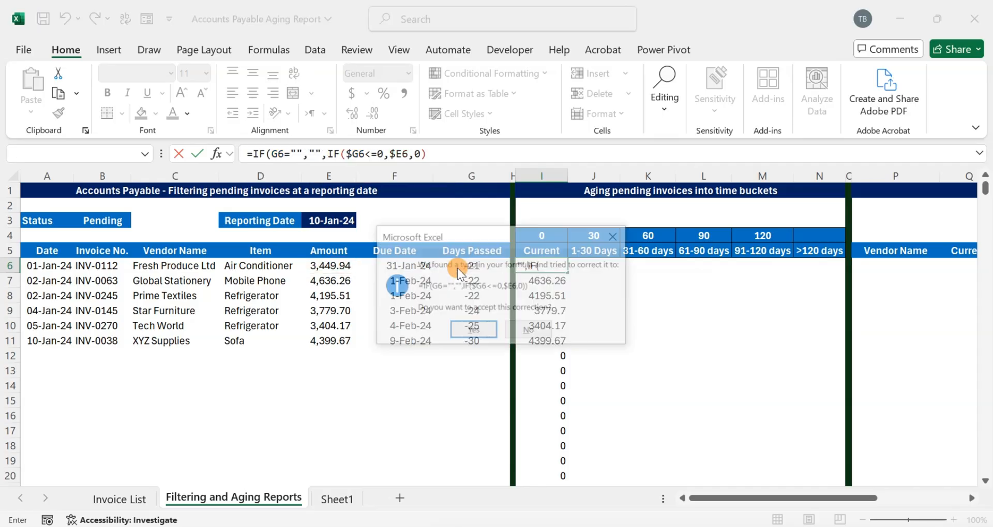
key(Return)
- Copy the revised Current formula down the whole Current column
key(ctrl+c)
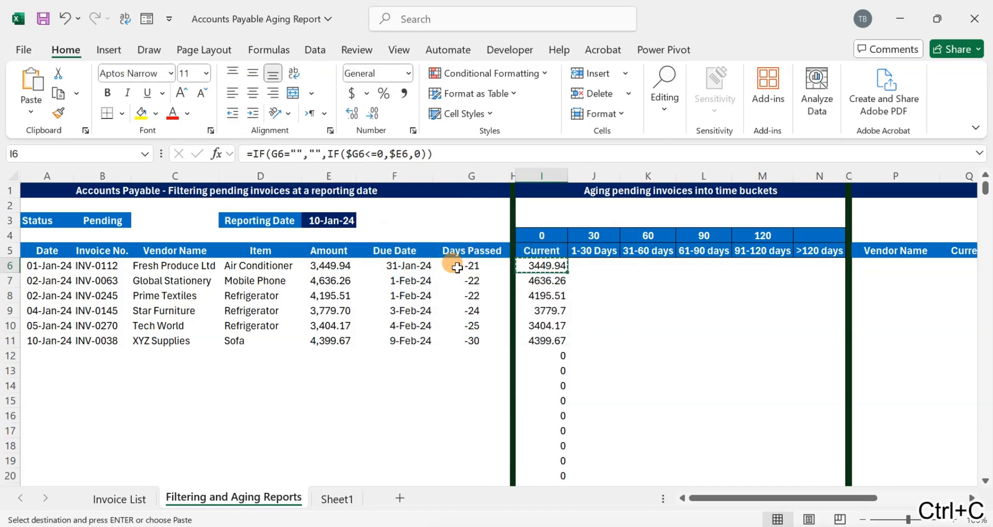
key(ctrl+shift+Down)
scroll(457, 268, up, 20)
key(Down)
key(Down)
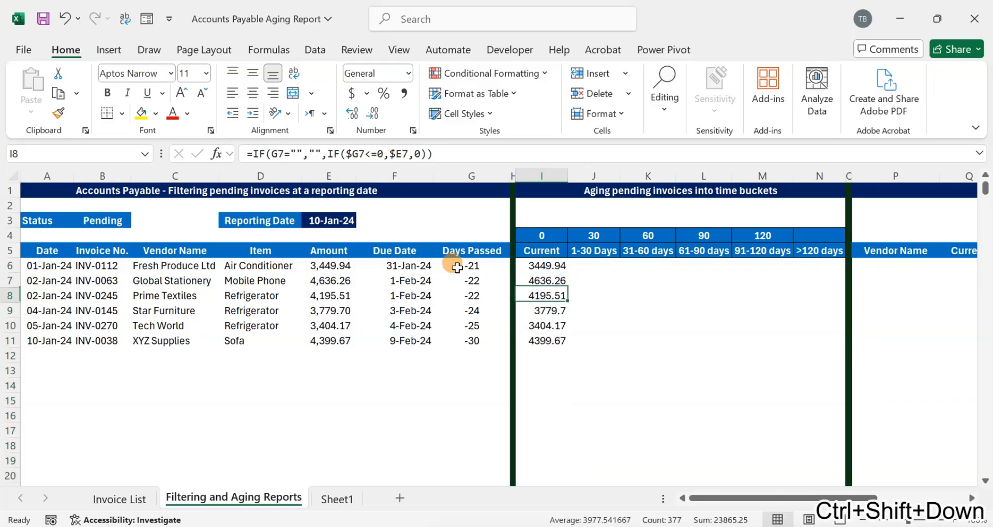
key(Right)
key(Up)
key(Up)
key(Left)
key(Right)
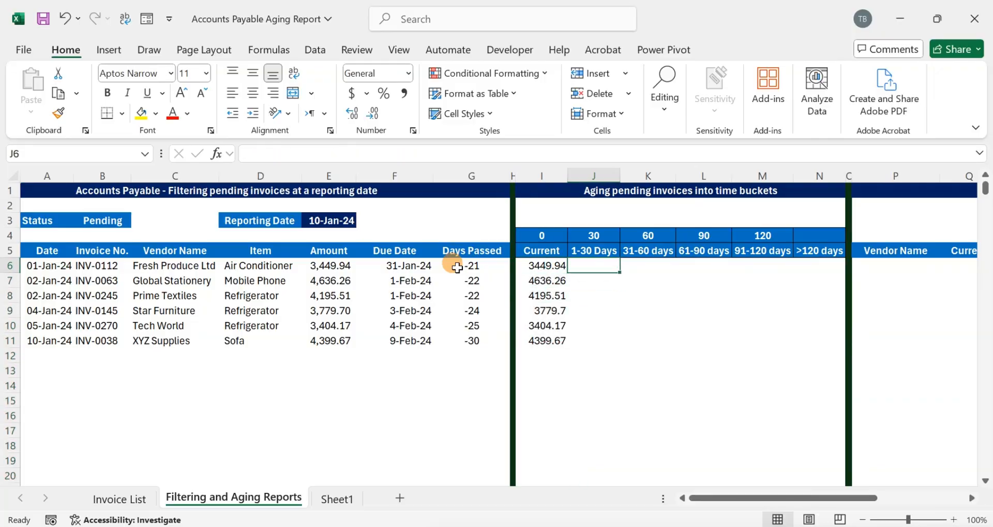
- Change the reporting date to 12/31/2024
click(342, 218)
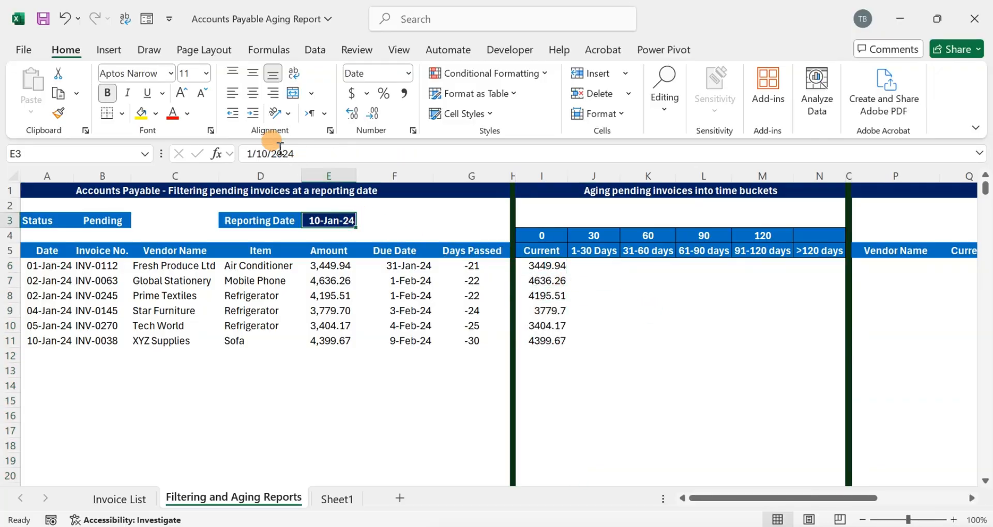
click(264, 153)
double_click(261, 153)
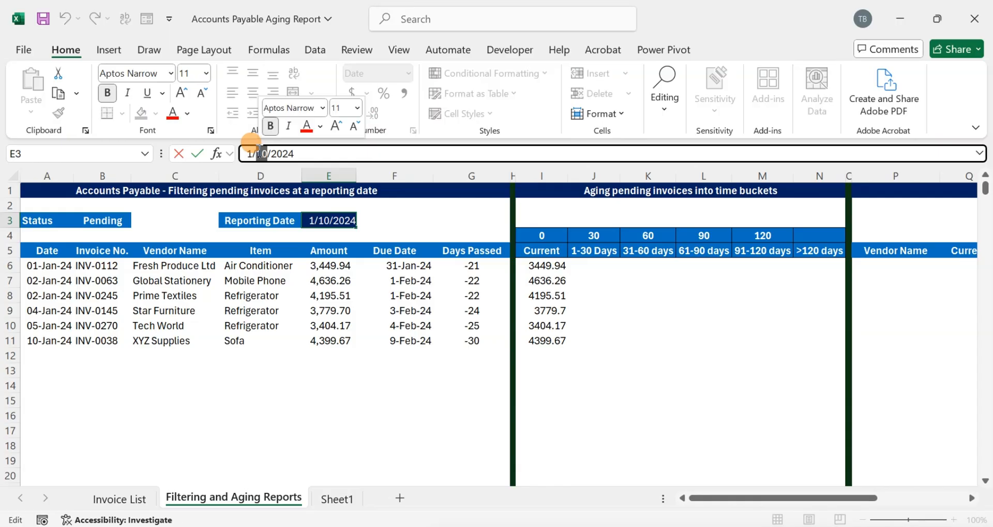
text(31)
text(2)
key(Return)
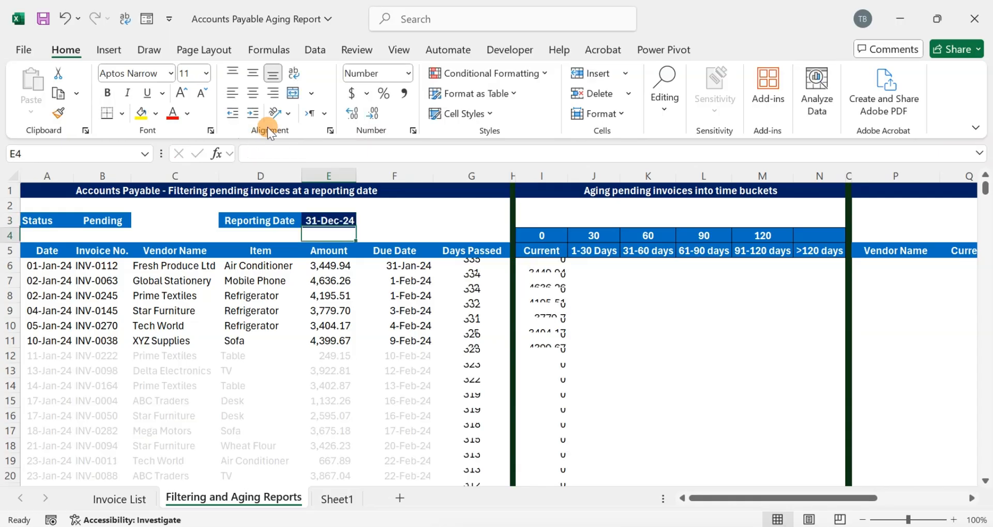
- Review the Days Passed and Current formulas and the bucket limit values above the headers
key(Right)
key(Right)
key(Right)
key(Right)
key(Right)
key(Down)
key(Down)
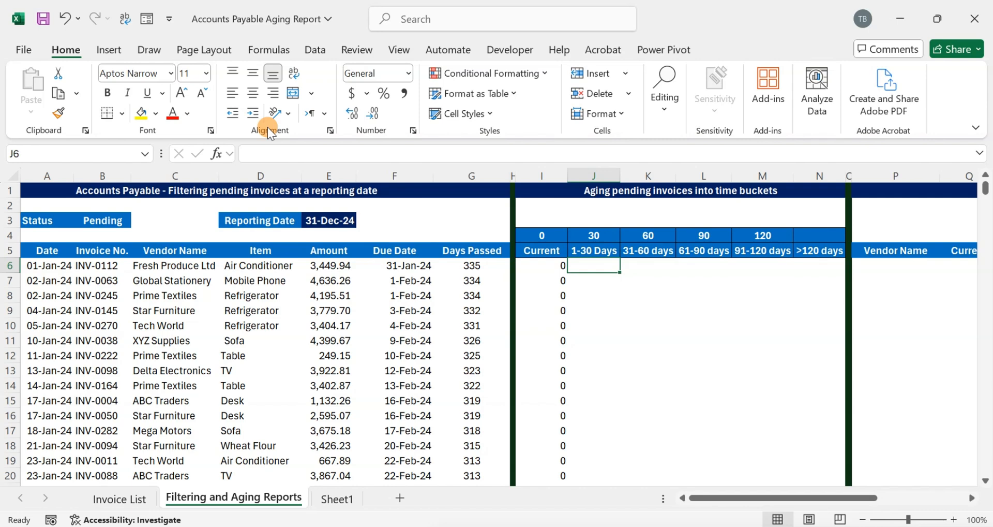
key(Left)
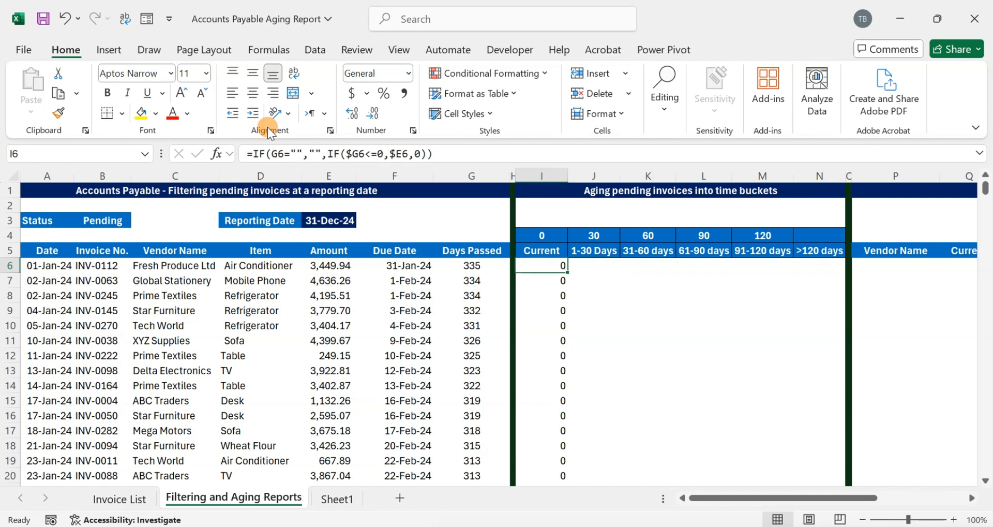
key(Left)
key(Down)
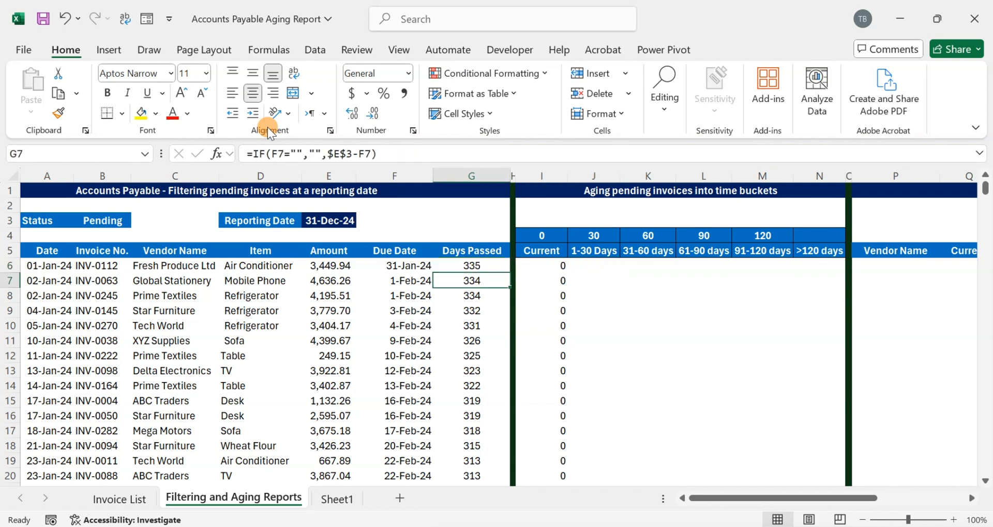
key(Up)
key(Right)
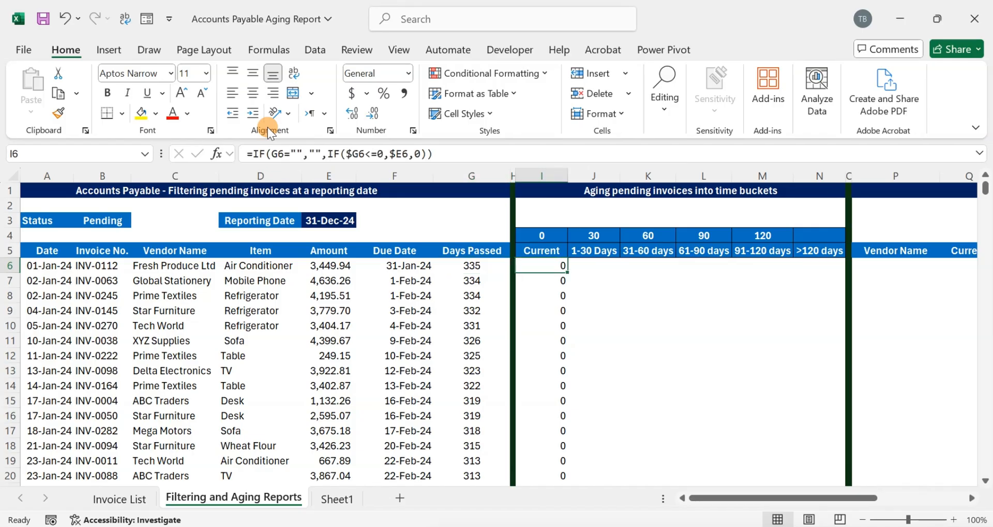
key(Right)
key(Left)
key(Up)
key(Up)
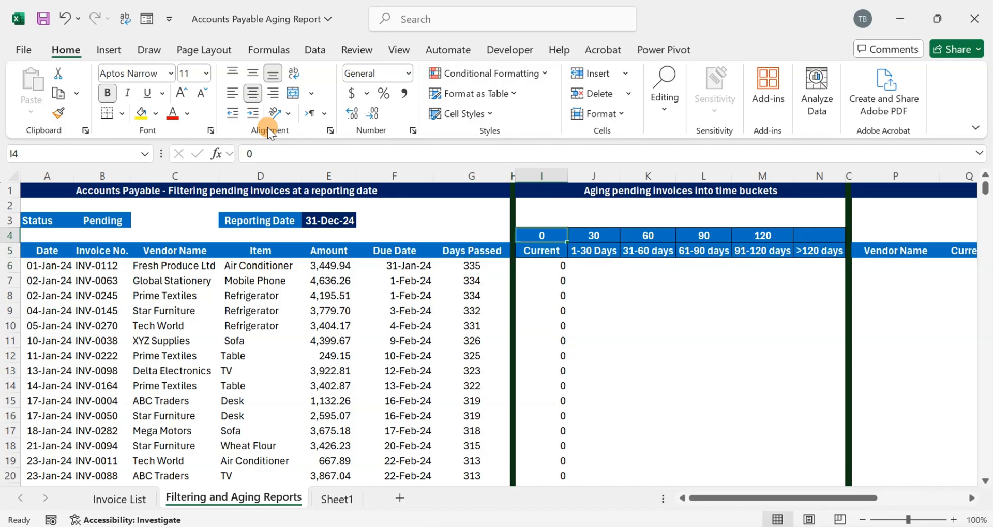
key(Right)
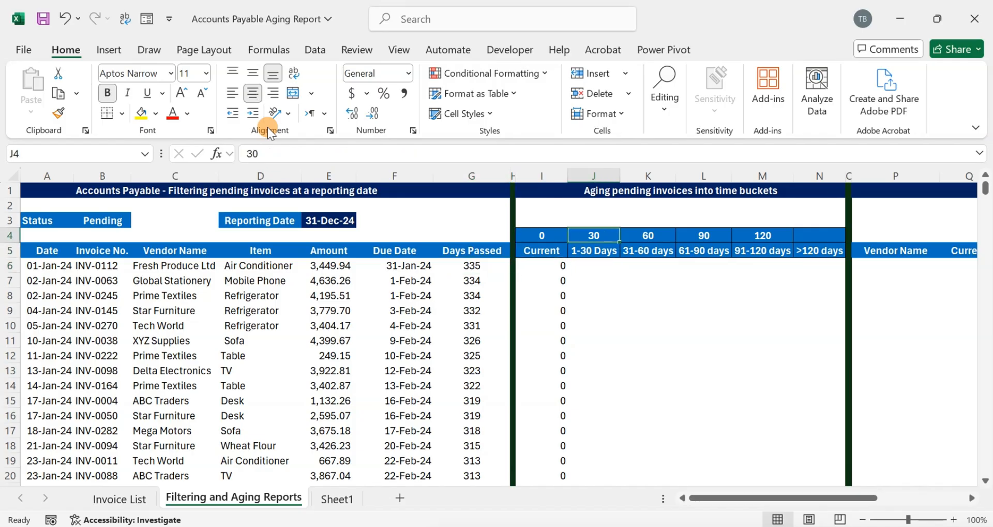
key(Down)
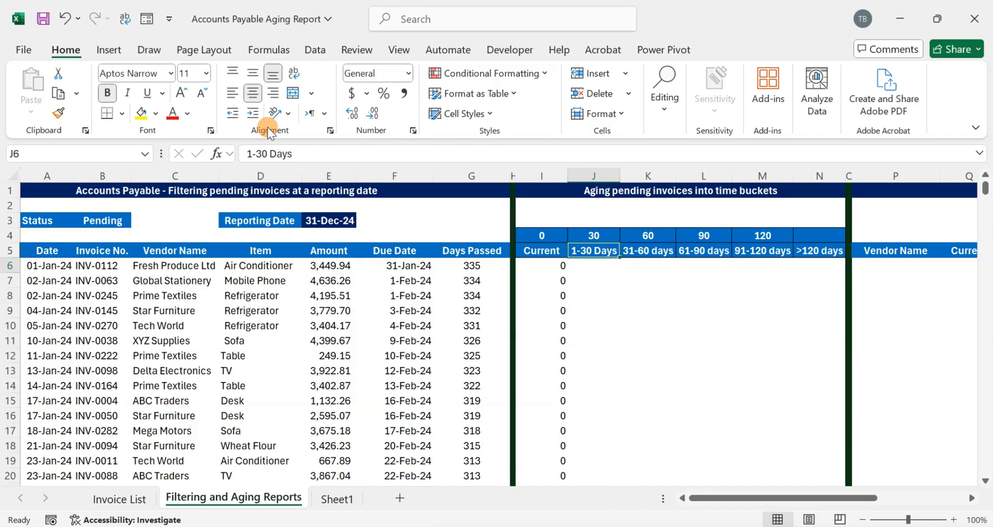
key(Down)
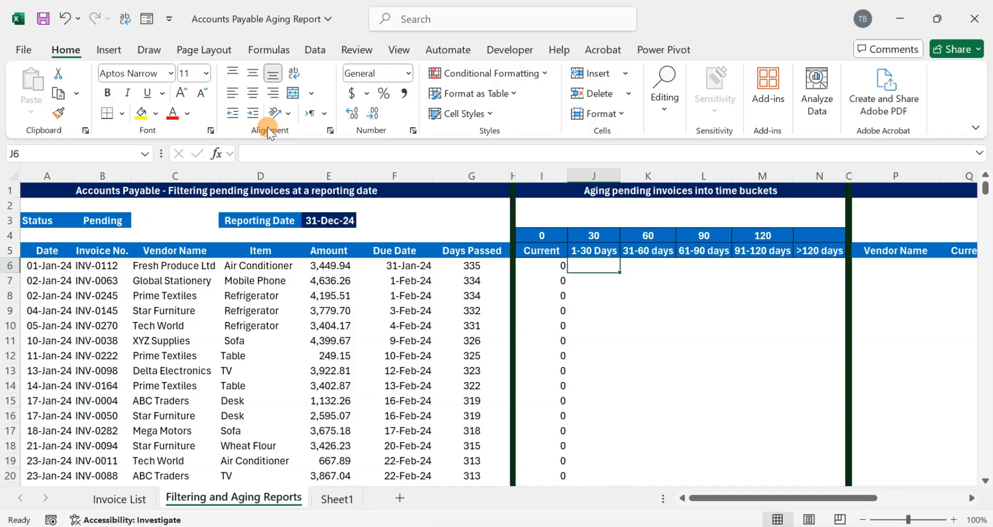
- Begin the 1-30 Days formula in J6 as =IF(AND($G6>I$4, testing Days Passed against the previous bucket limit
text(=I)
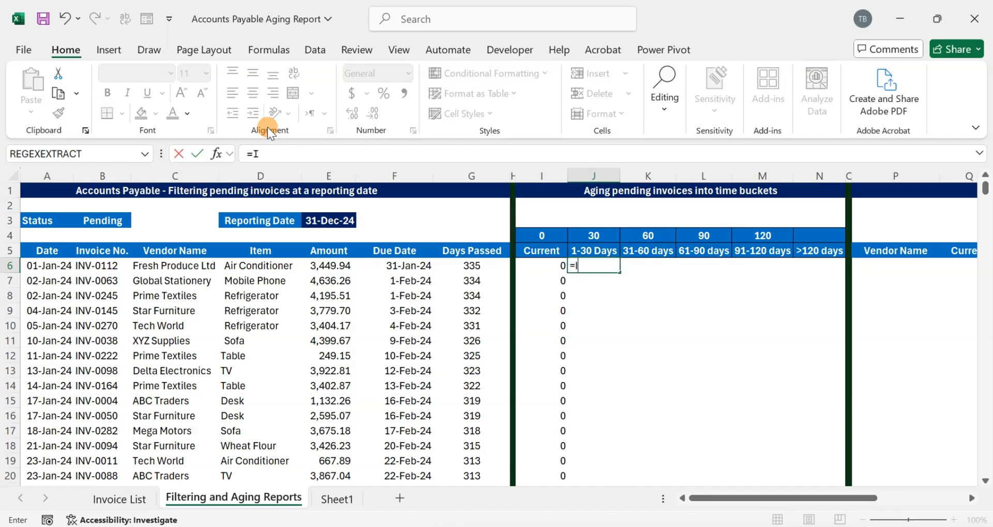
text(F(AND()
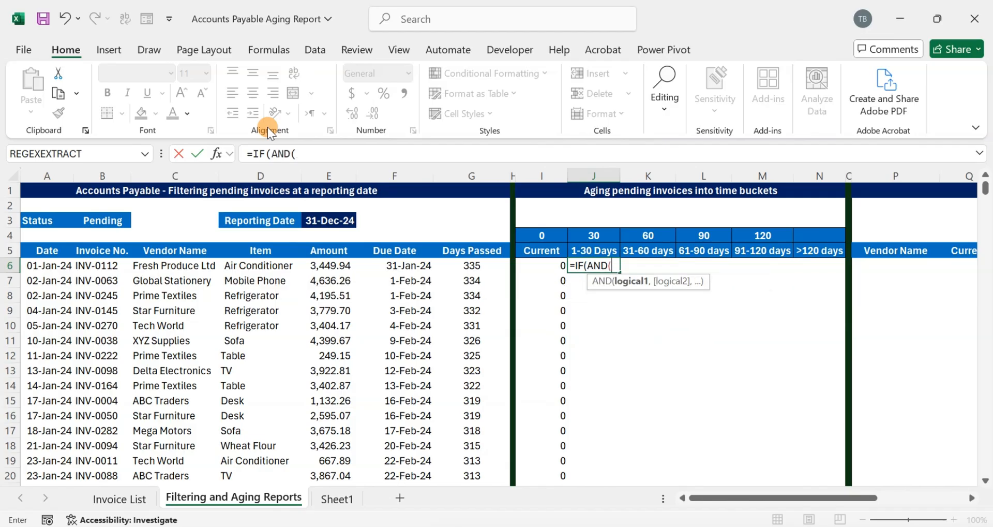
key(Left)
key(Left)
key(Left)
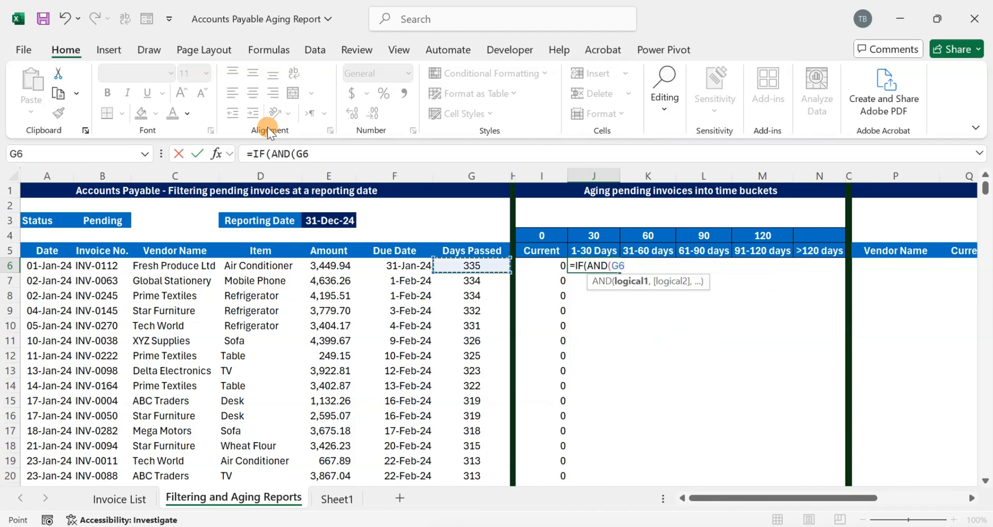
key(F4)
key(F4)
key(F4)
text(>)
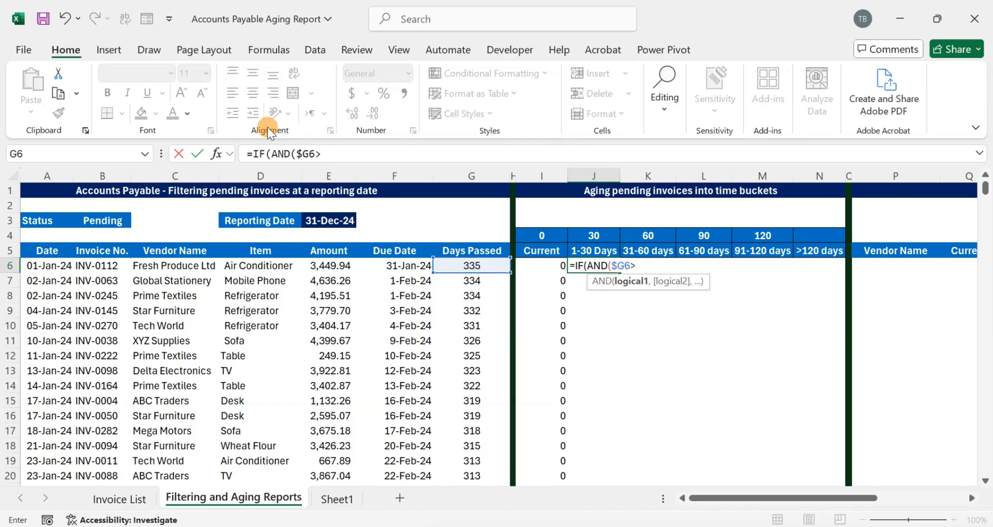
key(Up)
key(Up)
key(Left)
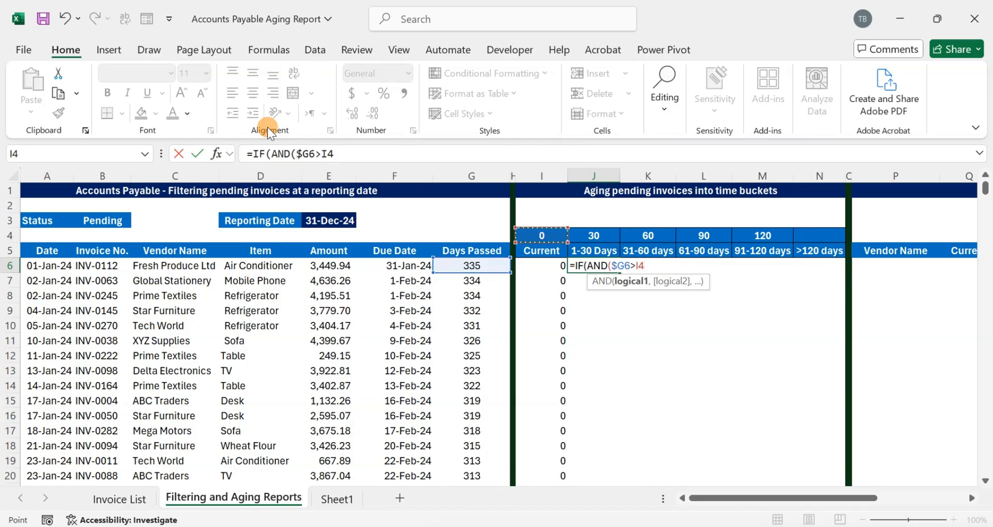
key(F4)
key(F4)
text(,)
- Complete the AND condition in J6 by adding the test $G6<=J$4 against the 30-day bucket limit
key(Left)
key(Left)
key(Left)
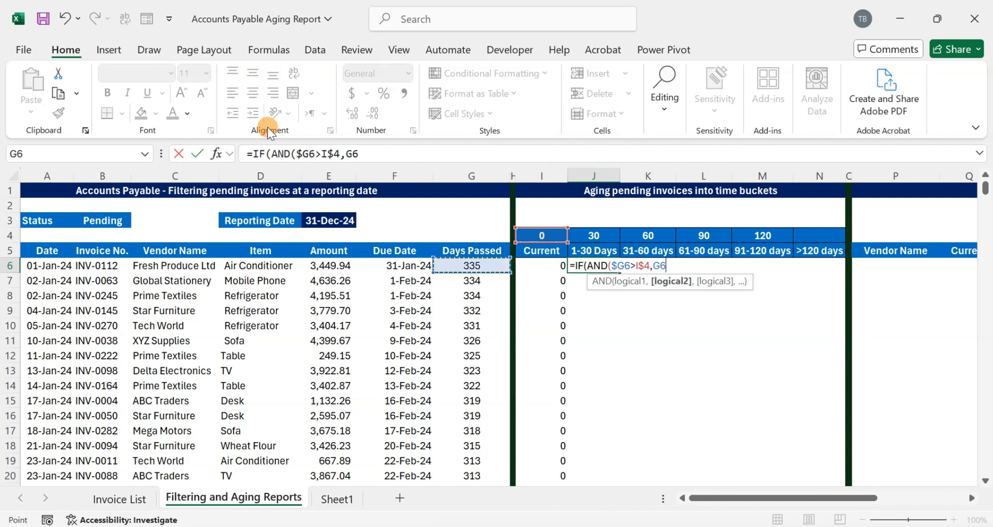
key(F4)
key(F4)
key(F4)
text(<=)
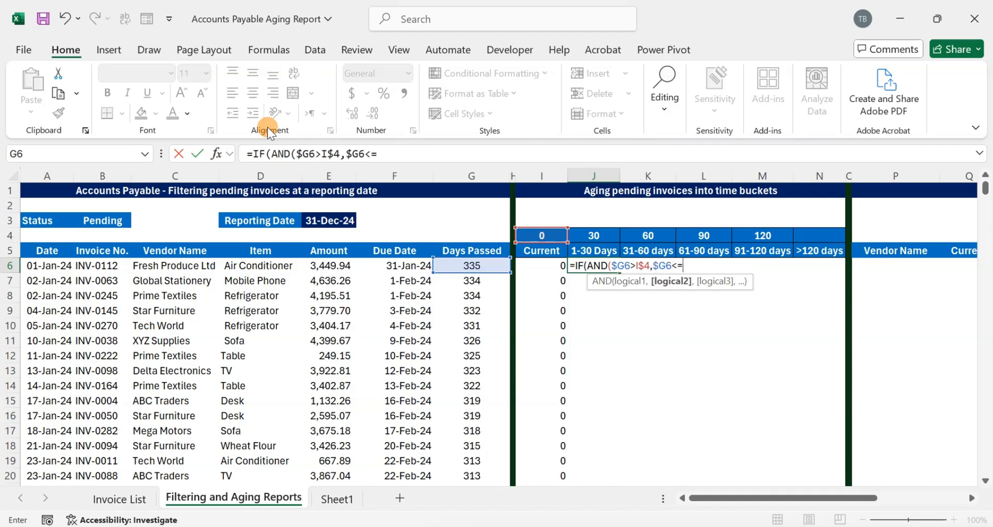
key(Up)
key(Up)
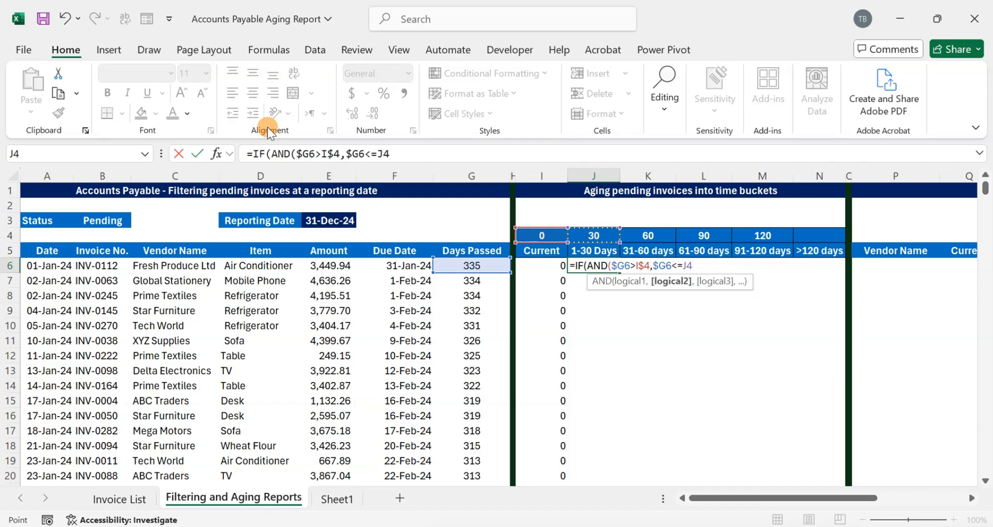
key(F4)
key(F4)
text())
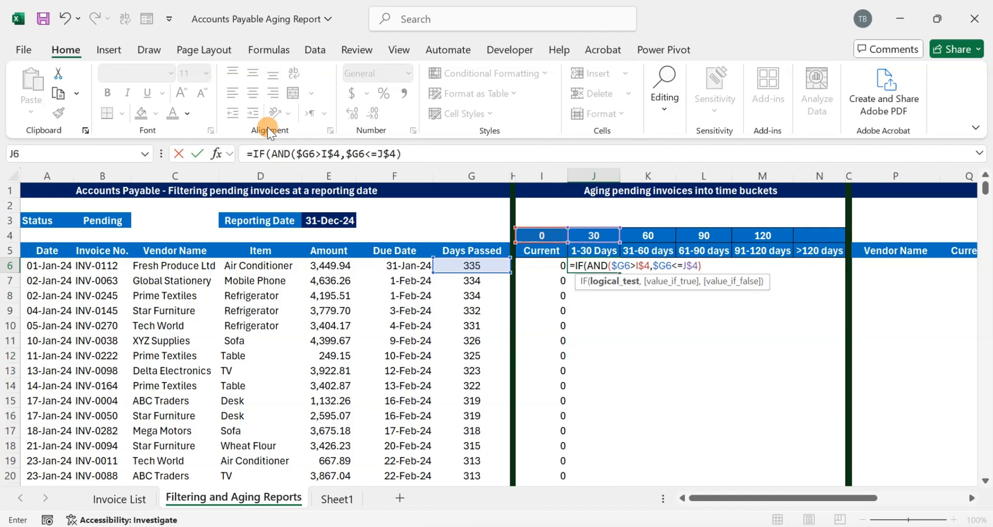
text(,)
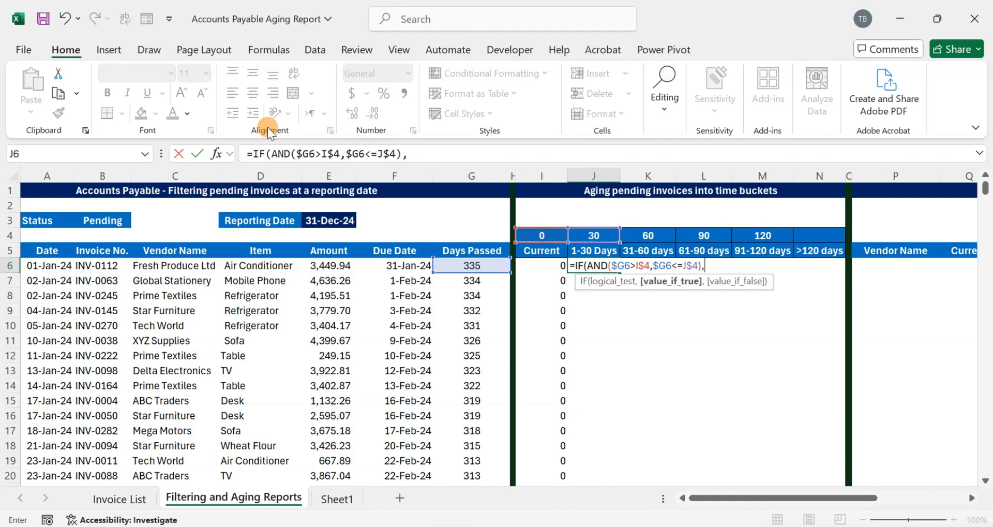
- Finish the J6 formula to return $E6 when the condition holds and 0 otherwise, and enter it
key(Left)
key(Left)
key(Left)
key(Left)
key(Left)
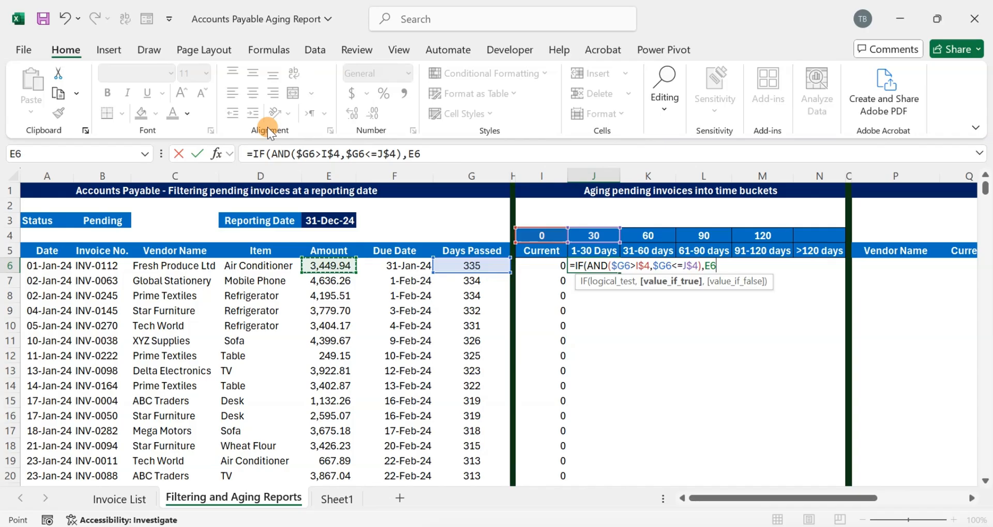
key(F4)
key(F4)
key(F4)
text(,0)
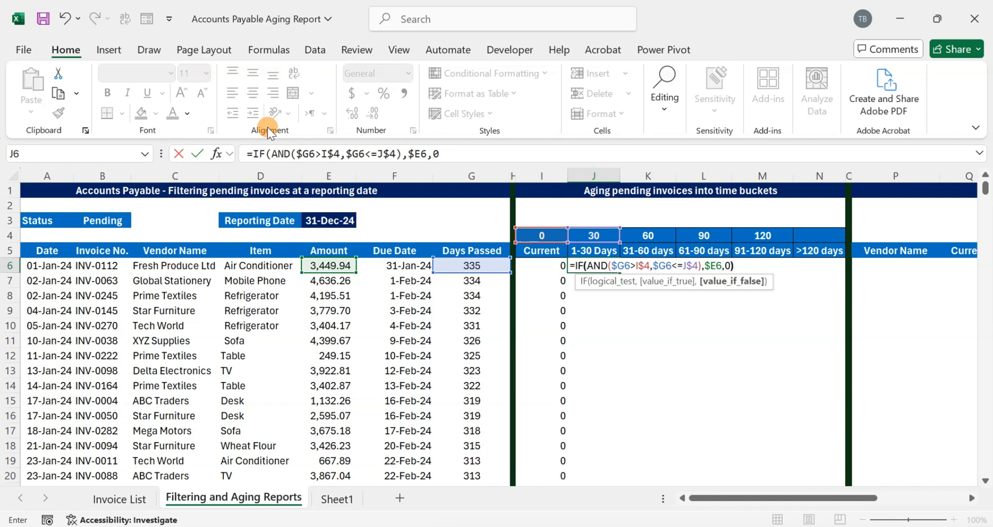
key(Return)
key(Up)
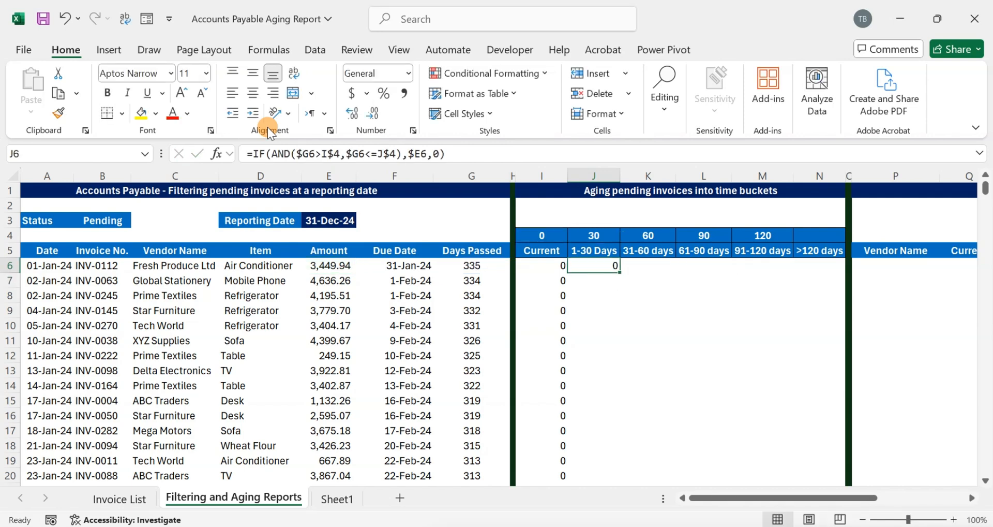
- Wrap the J6 formula in IF(G6="","", …) so blank Days Passed rows return an empty result
click(254, 146)
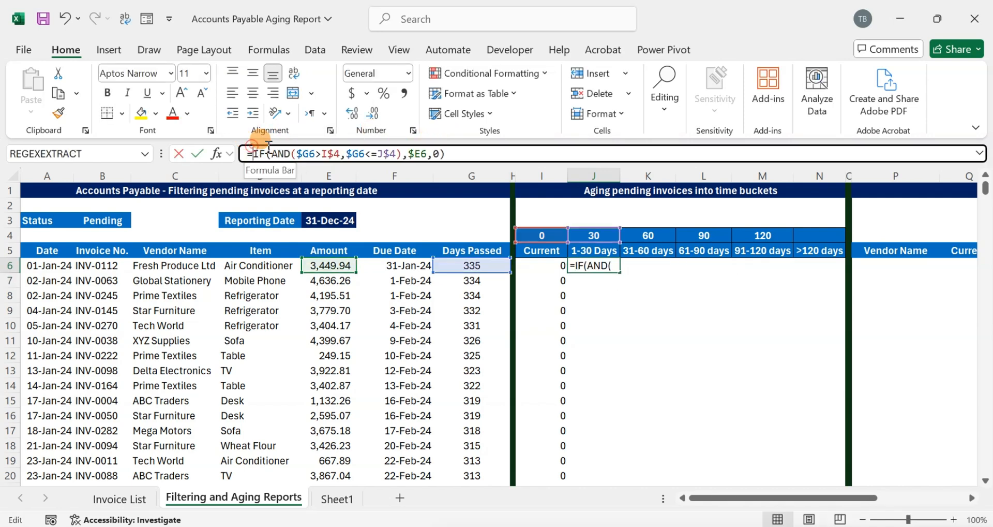
text(IF()
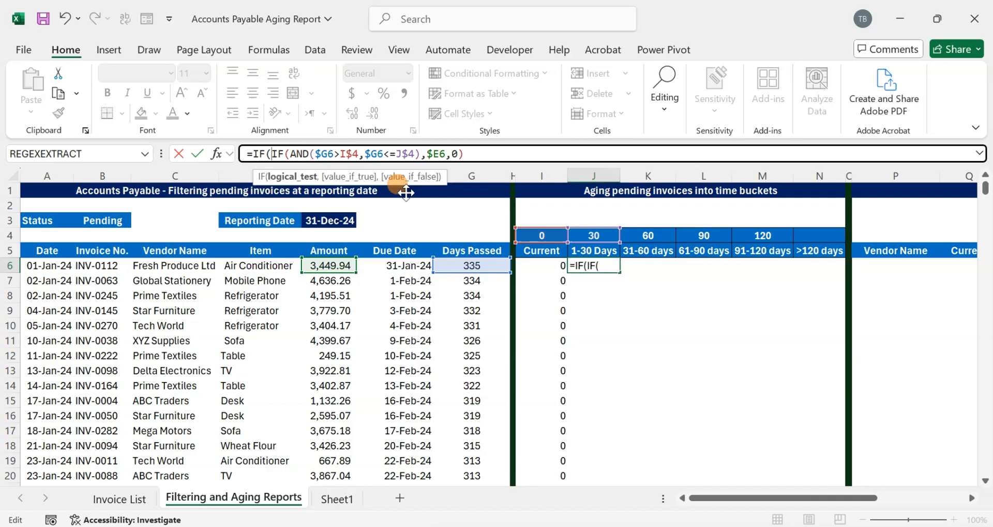
click(456, 267)
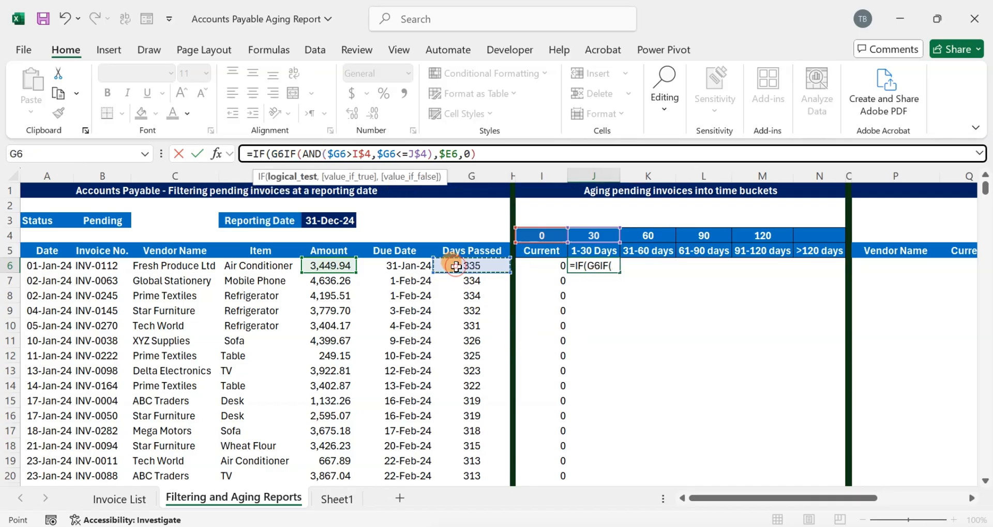
text(="")
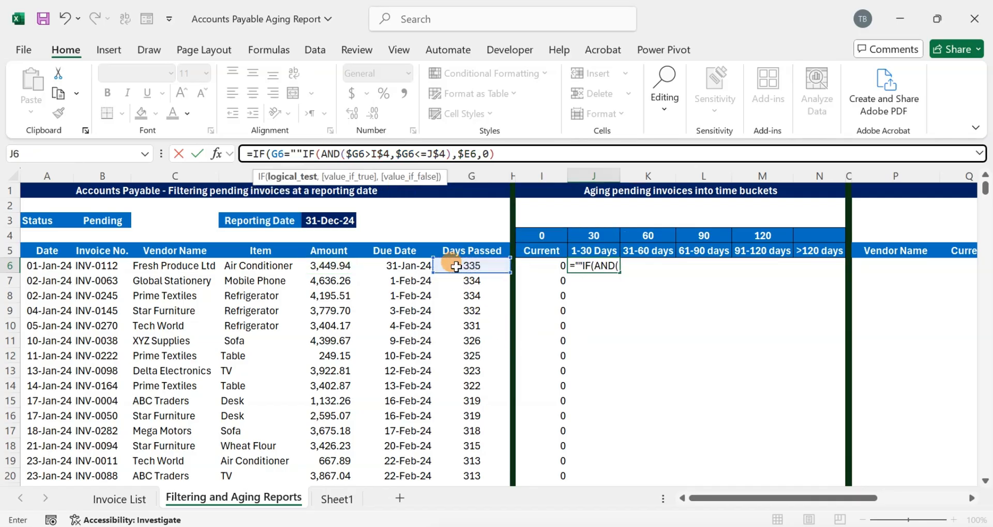
text(,"",)
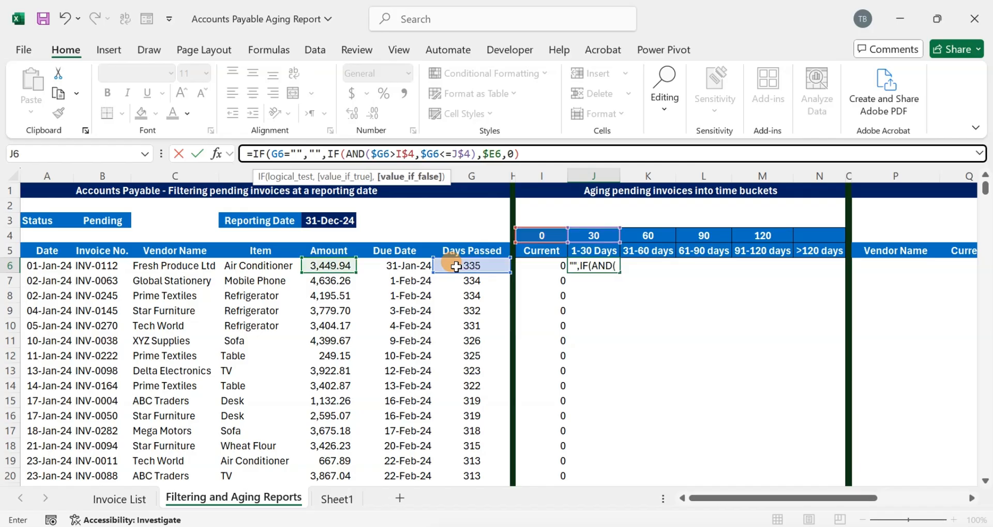
click(536, 156)
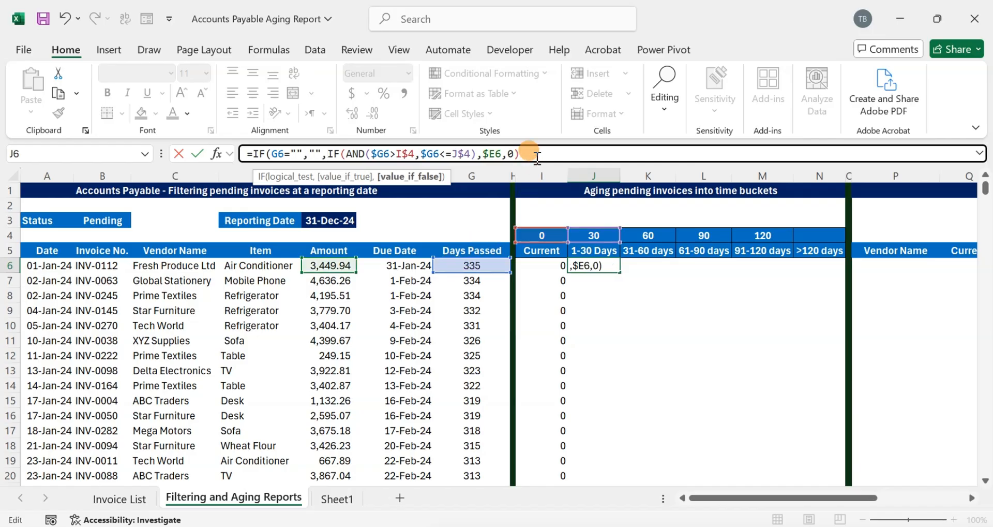
key(ctrl+Return)
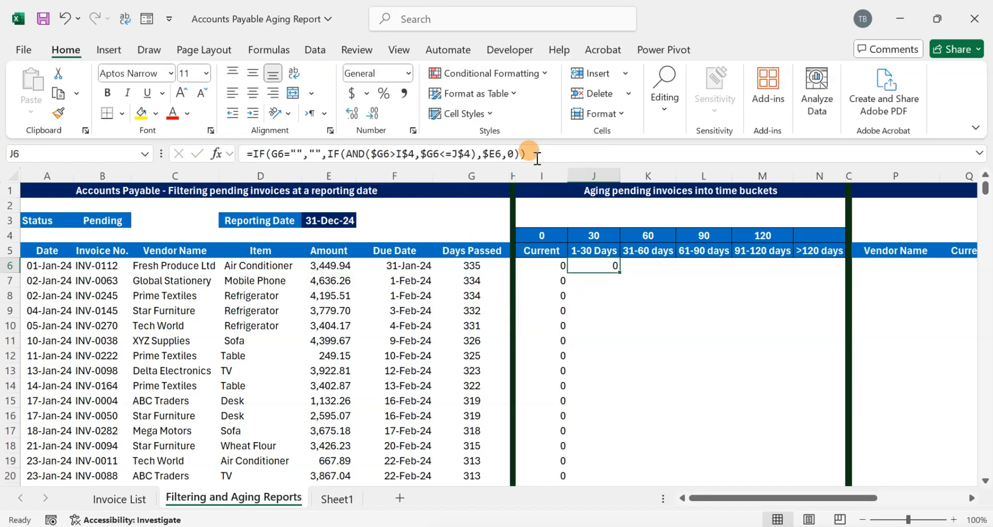
- Lock the column of the blank-check reference in J6 so it reads $G6
double_click(620, 271)
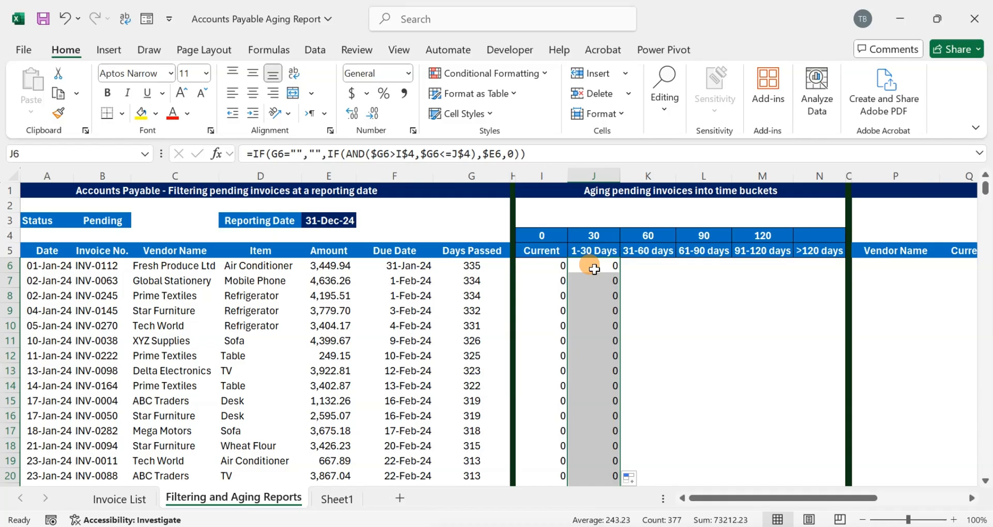
double_click(594, 268)
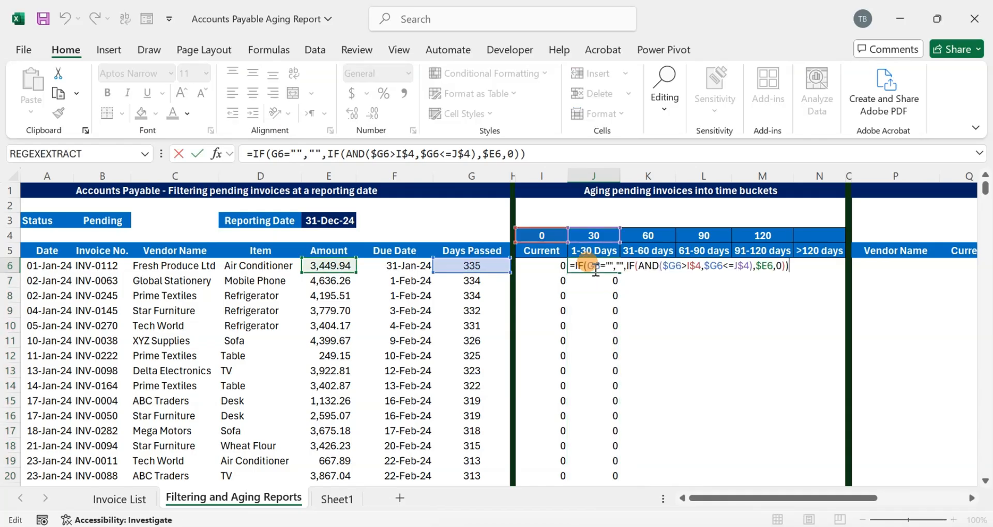
click(596, 265)
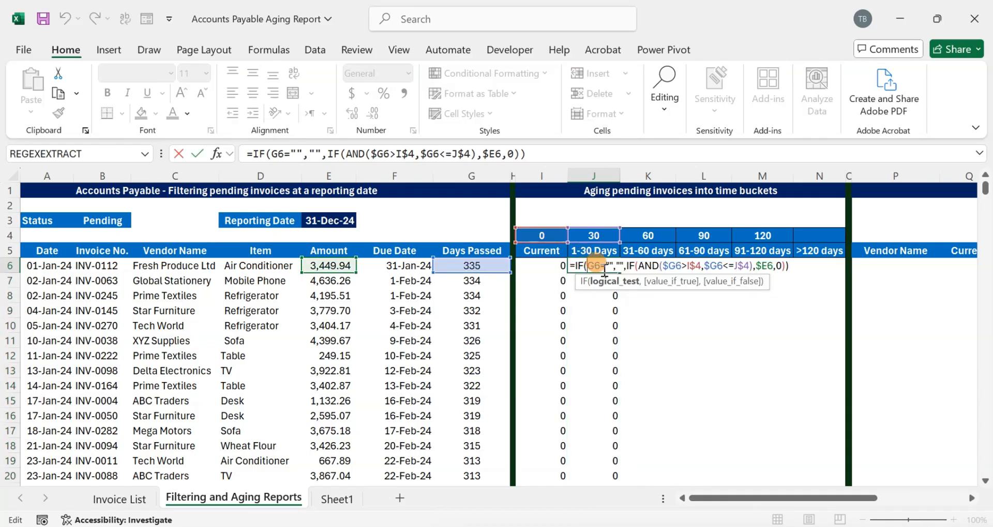
text($)
key(Return)
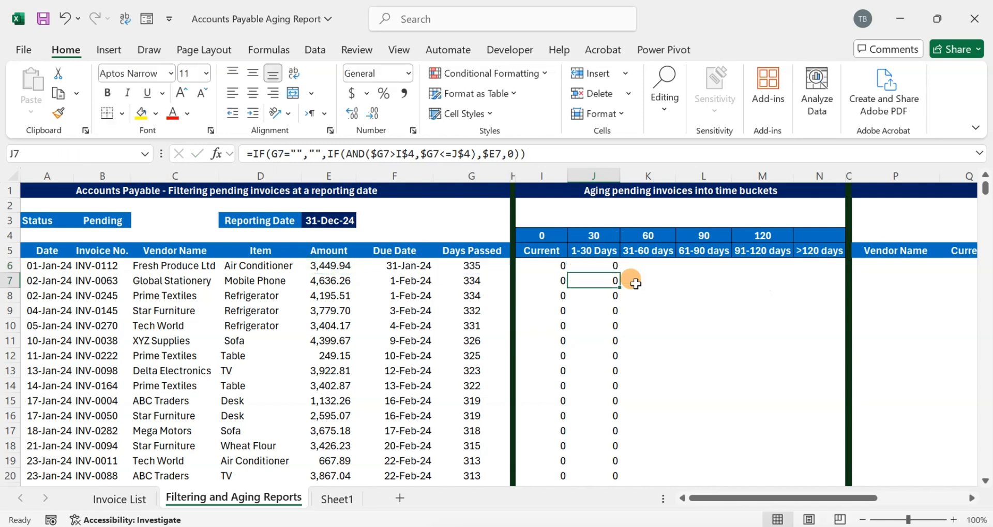
- Copy the J6 formula down the whole 1-30 Days column
key(Up)
key(ctrl+c)
key(ctrl+shift+Down)
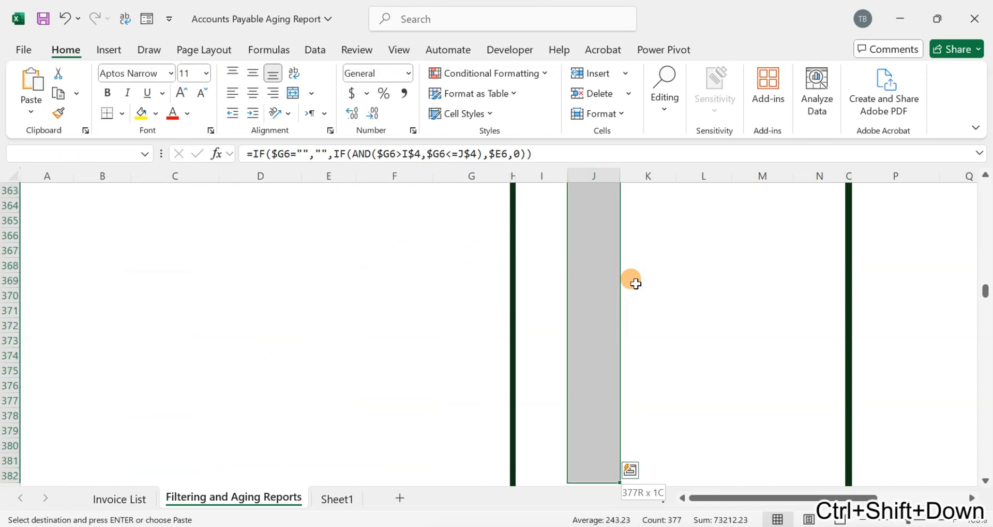
key(Return)
- Copy the 1-30 Days formulas across into the 31-60, 61-90 and 91-120 days columns
key(ctrl+c)
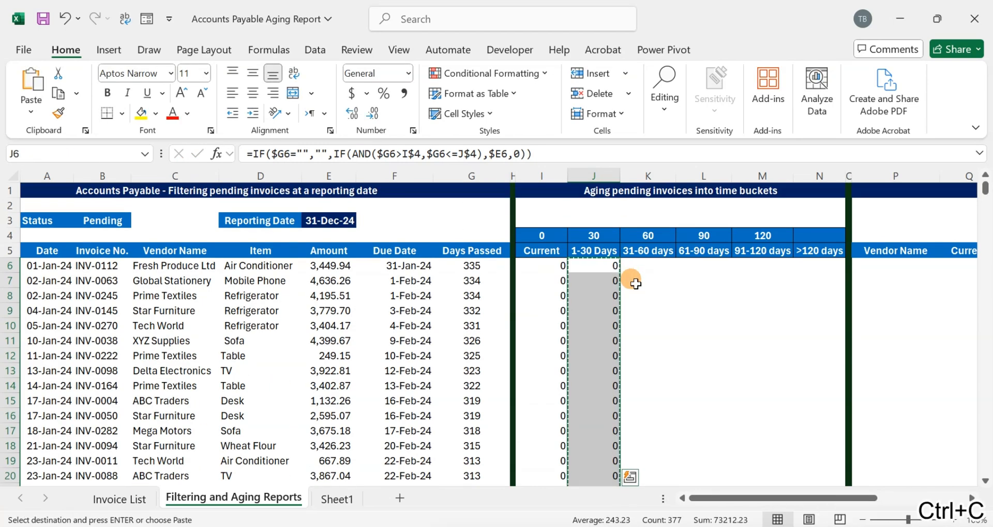
key(shift+Right)
key(shift+Right)
key(shift+Right)
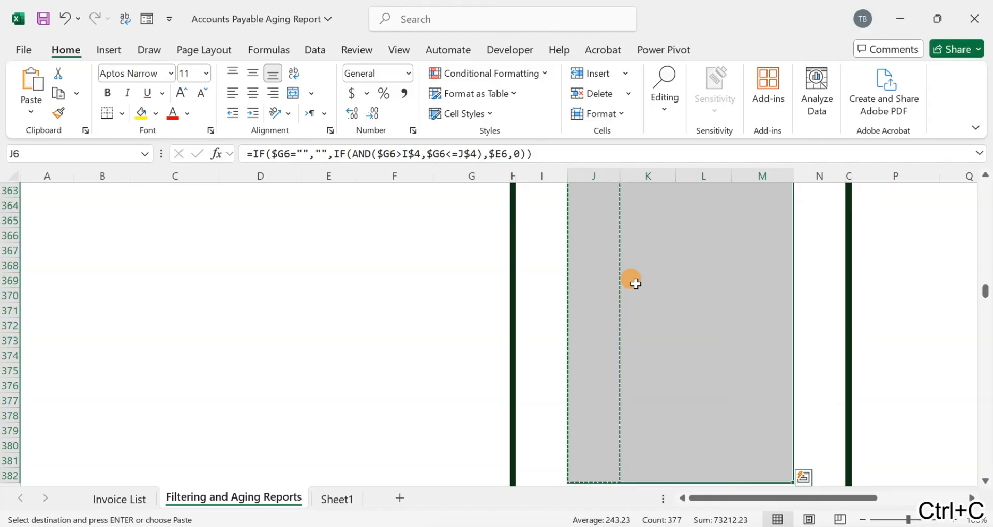
scroll(963, 314, up, 9)
drag(984, 280, 986, 186)
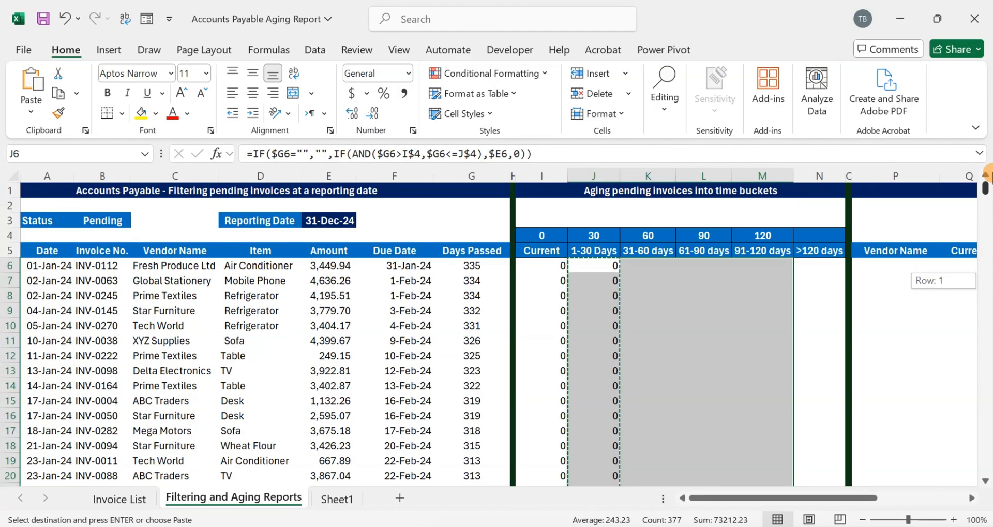
key(ctrl+v)
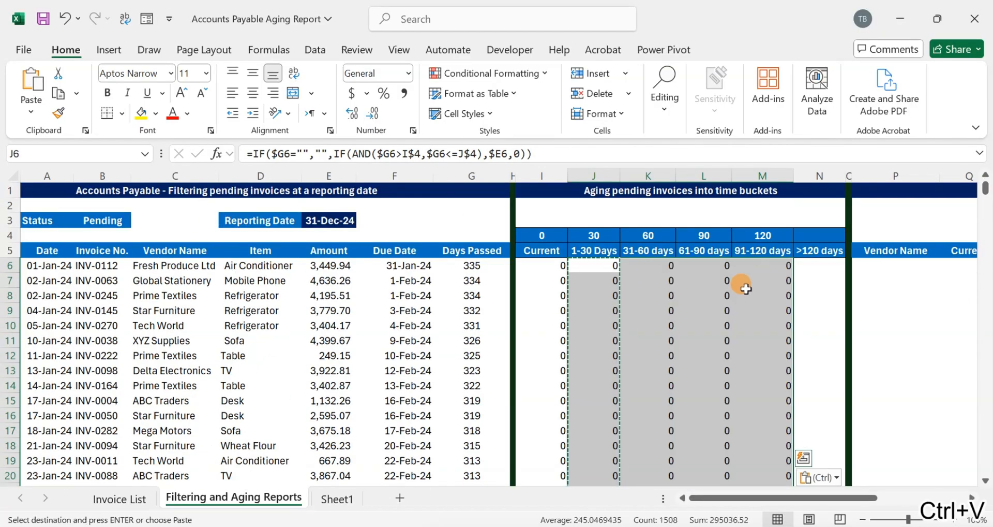
- Inspect the copied bucket formulas in the 61-90 and 91-120 days columns and the Current formula
click(725, 279)
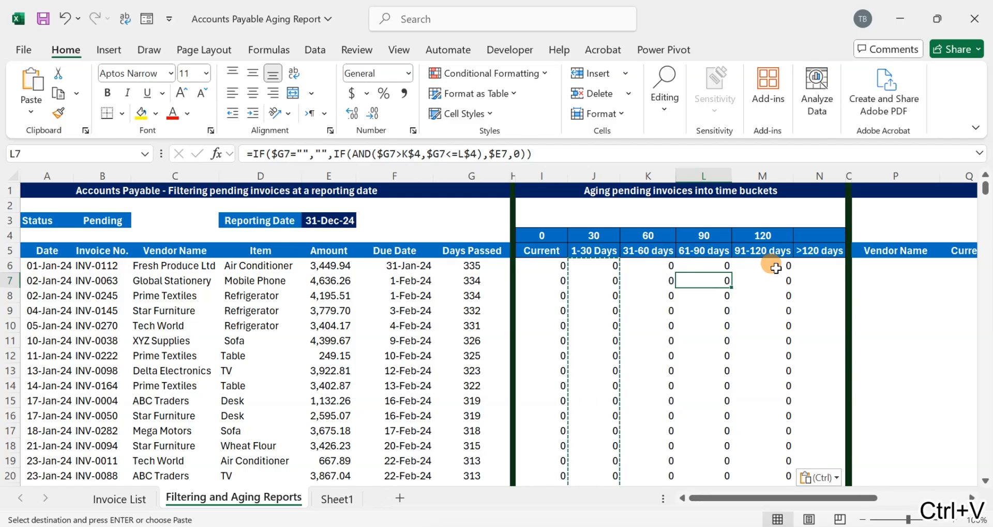
double_click(763, 268)
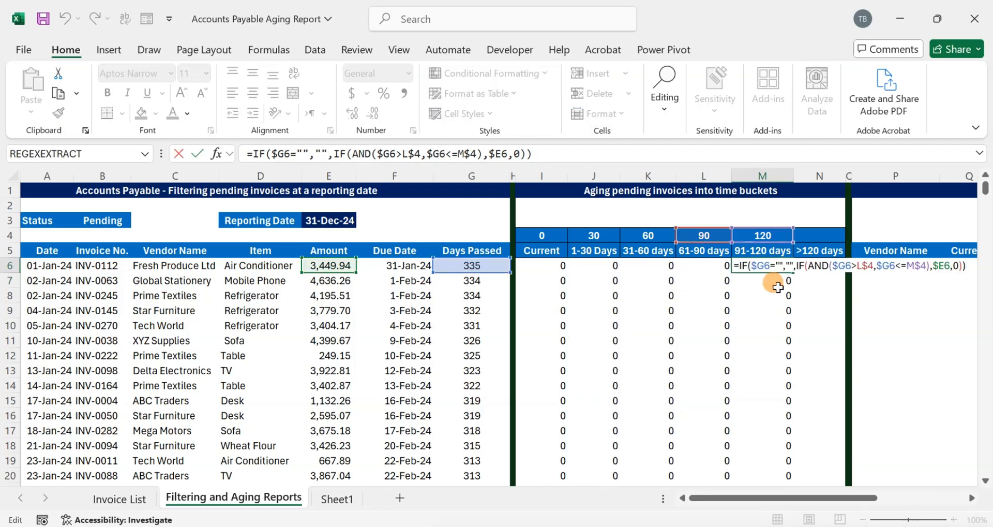
key(Return)
double_click(776, 282)
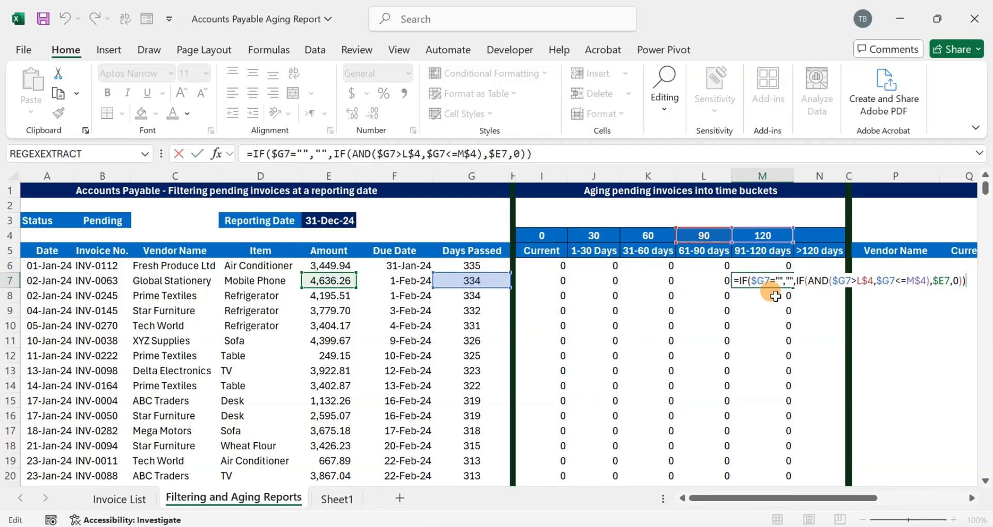
key(Escape)
click(552, 265)
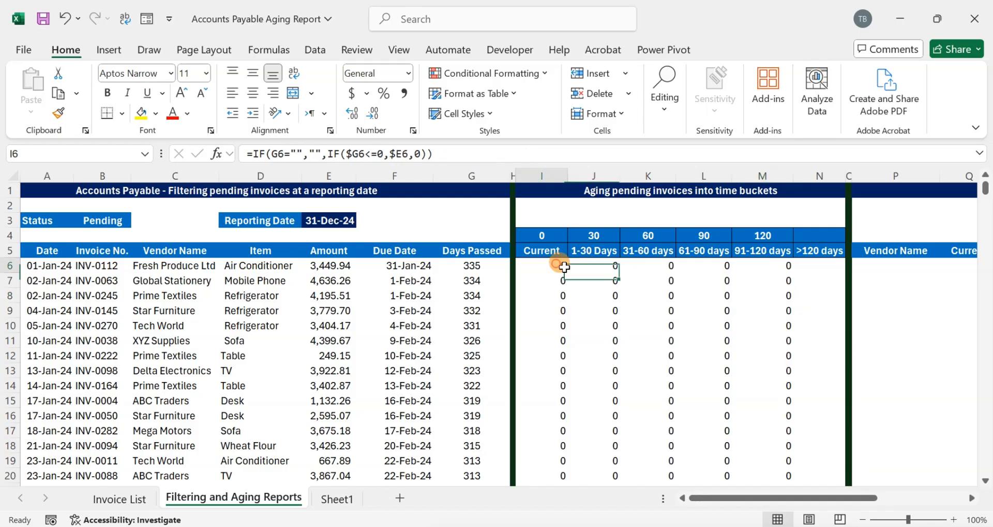
- Begin the >120 days formula in N6 as =IF(G$6>M$4, comparing Days Passed with the 120 limit
click(800, 268)
text(=IF()
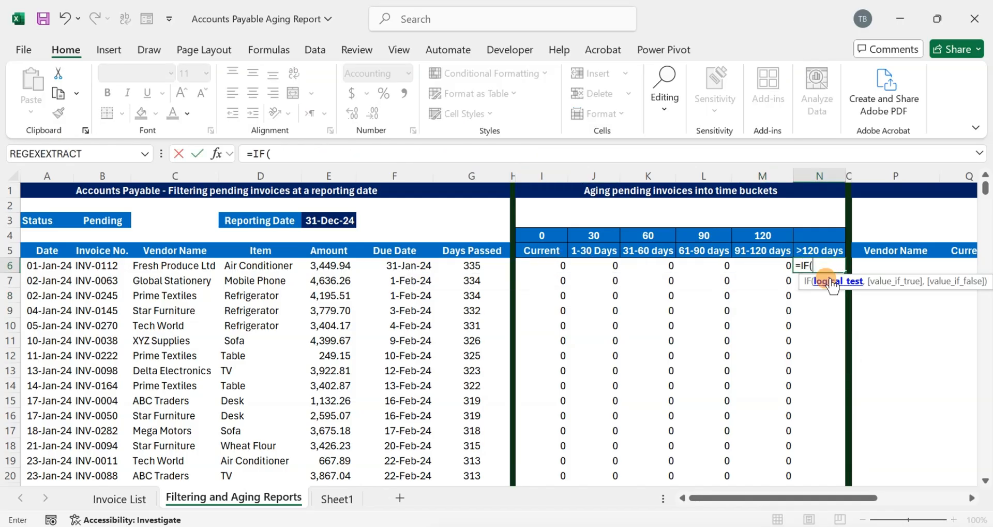
key(Left)
key(Left)
key(Left)
key(Left)
key(Left)
key(Left)
key(Left)
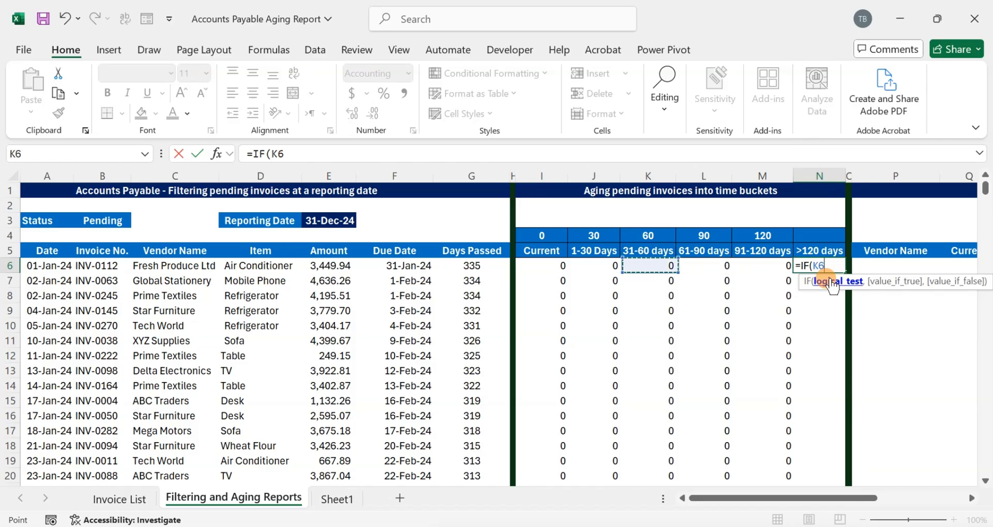
text(>)
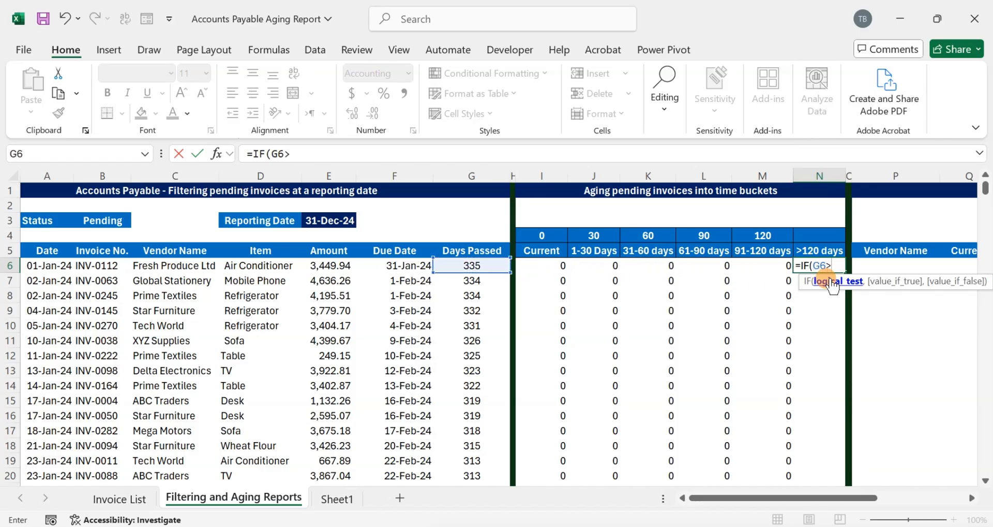
key(Up)
key(Down)
key(F4)
key(F4)
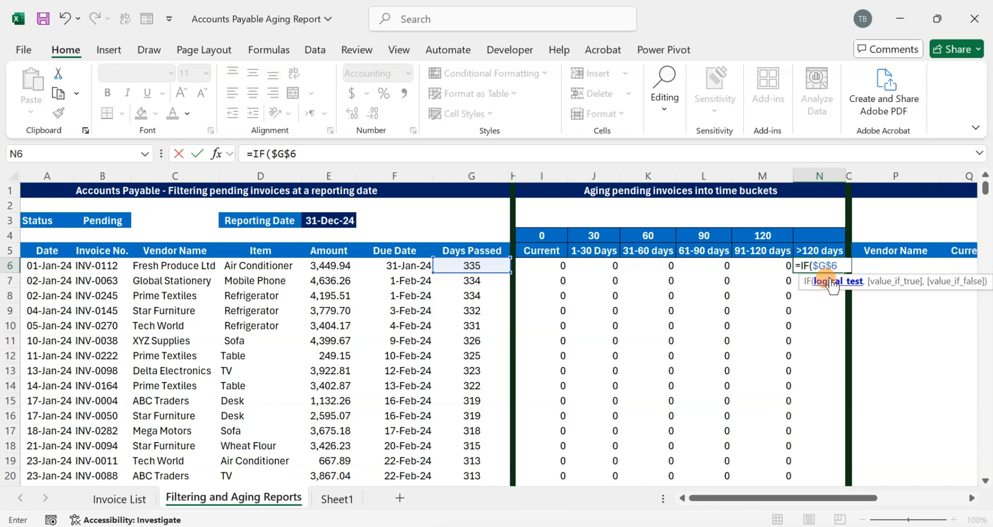
key(Up)
key(Up)
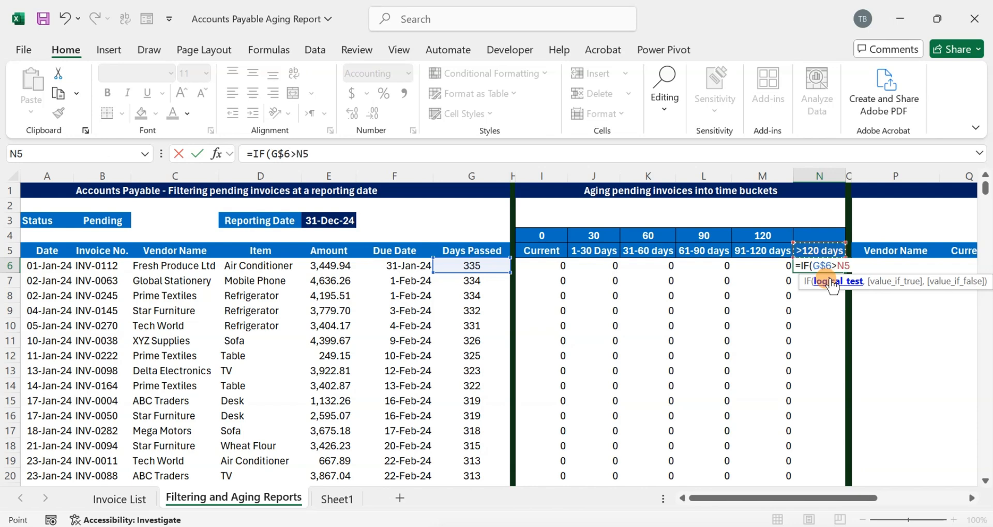
key(Left)
key(F4)
key(F4)
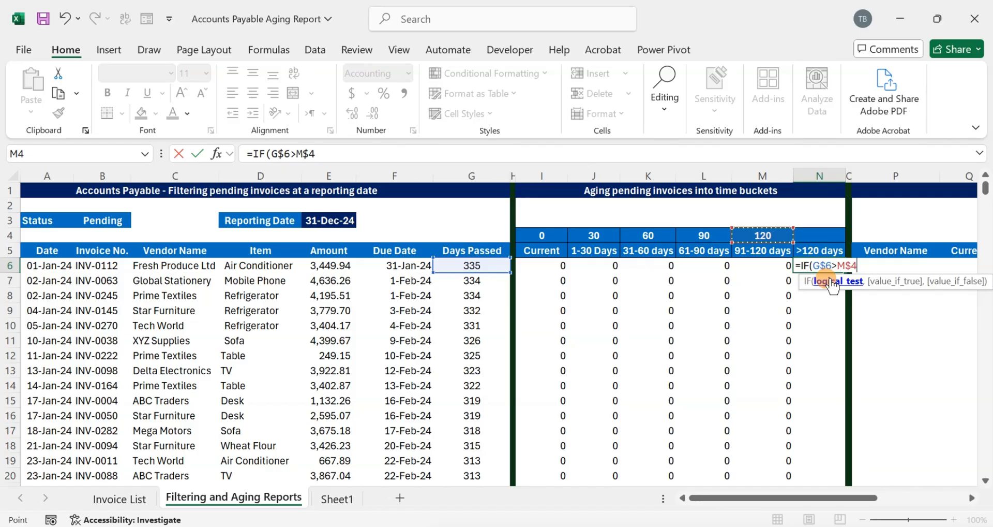
- Complete the >120 days formula in N6 as =IF(G$6>M$4,$E6,0), returning the Amount when over 120 days
text(,)
key(Left)
key(Left)
key(Left)
key(Left)
key(Left)
key(Left)
key(Left)
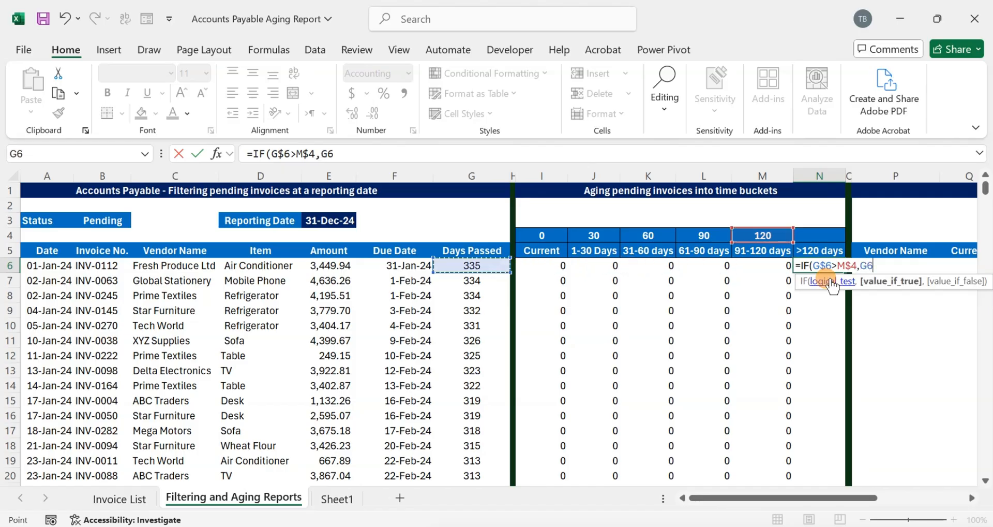
key(Left)
key(Left)
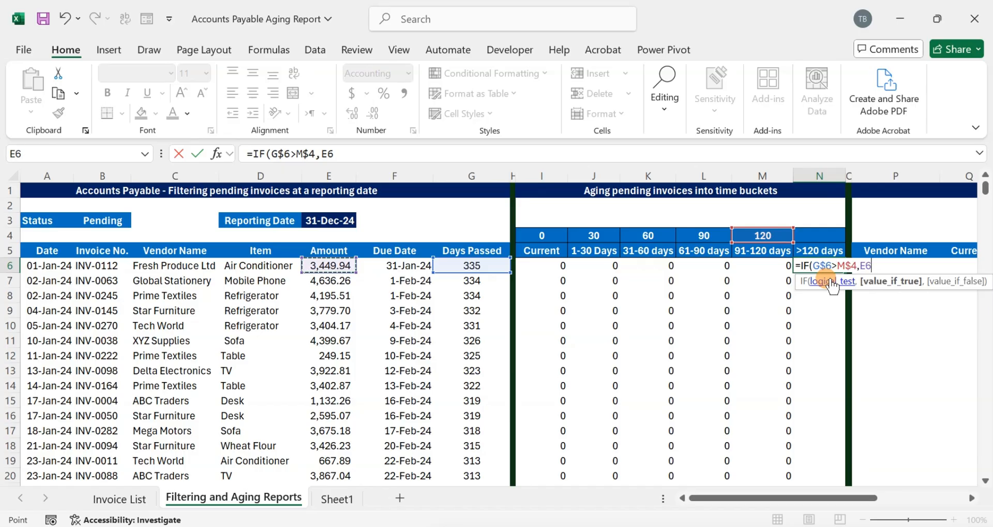
key(F4)
key(F4)
text(,)
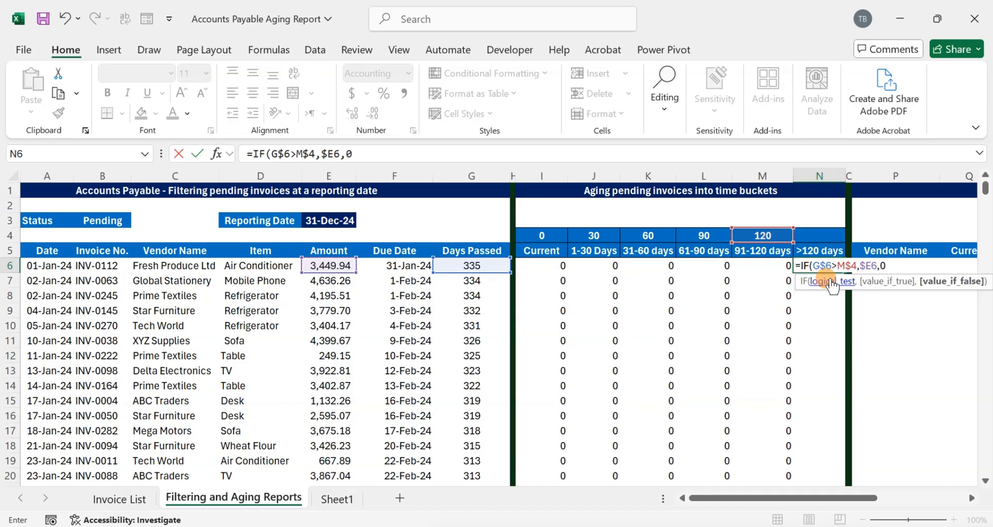
text(0)
key(Return)
- Copy the N6 formula down the >120 days column
click(820, 270)
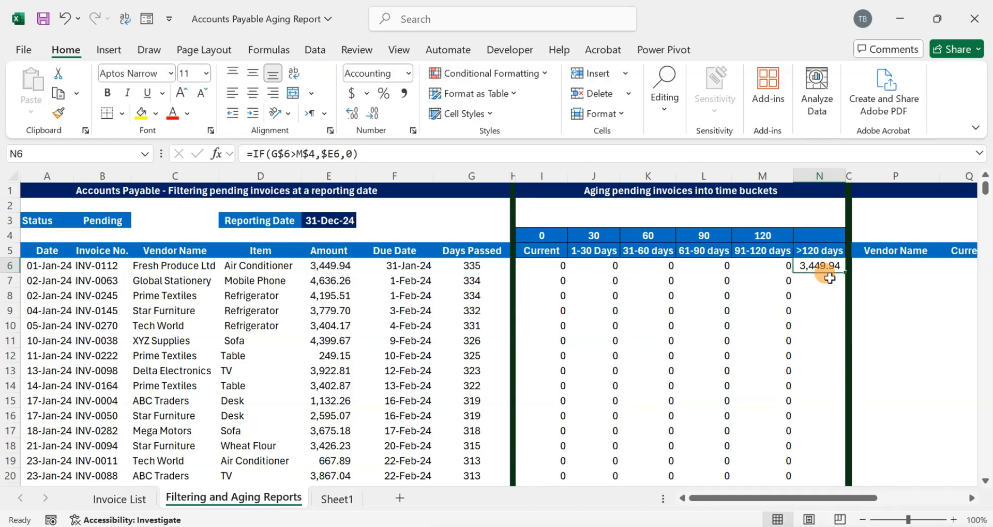
double_click(848, 274)
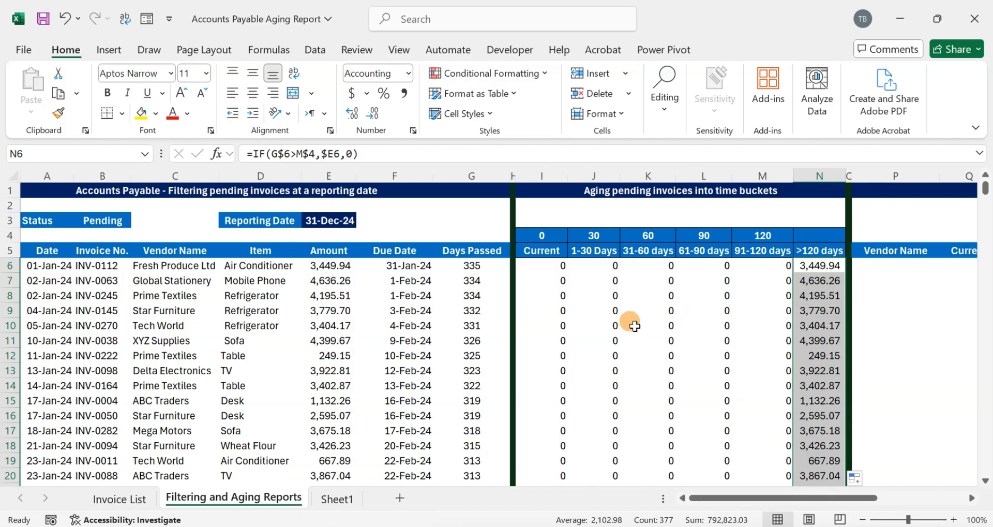
- Wrap the N6 formula in a blank check so it reads =IF(G6="","",IF(G$6>M$4,$E6,0))
click(549, 262)
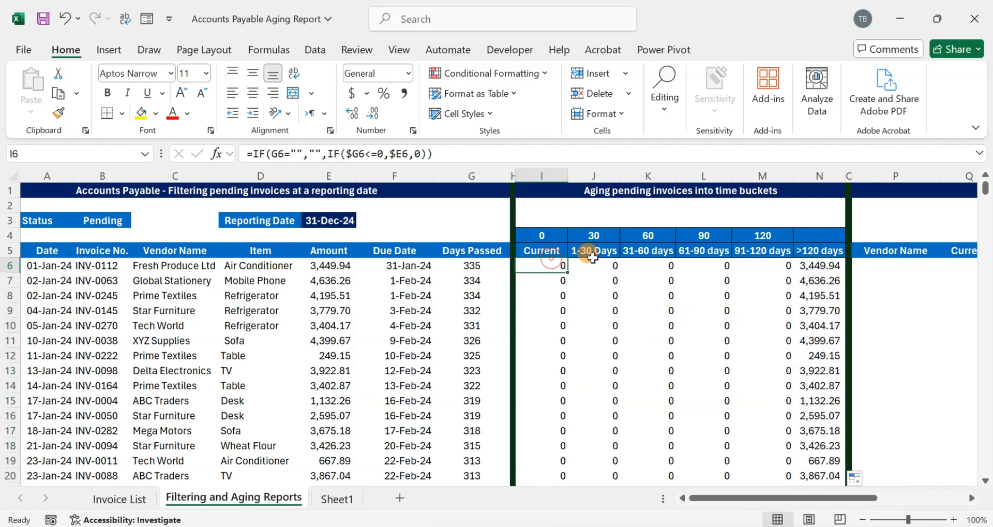
click(591, 261)
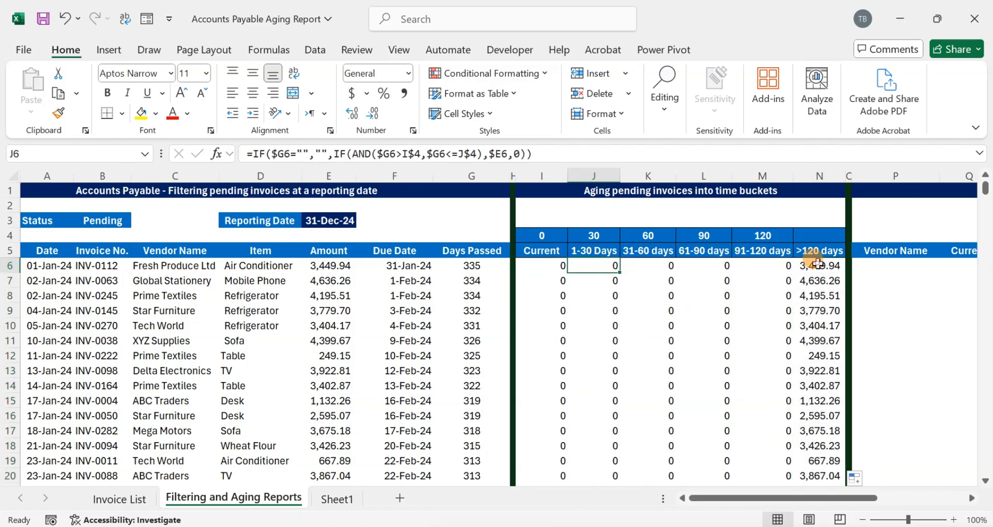
click(823, 264)
click(259, 153)
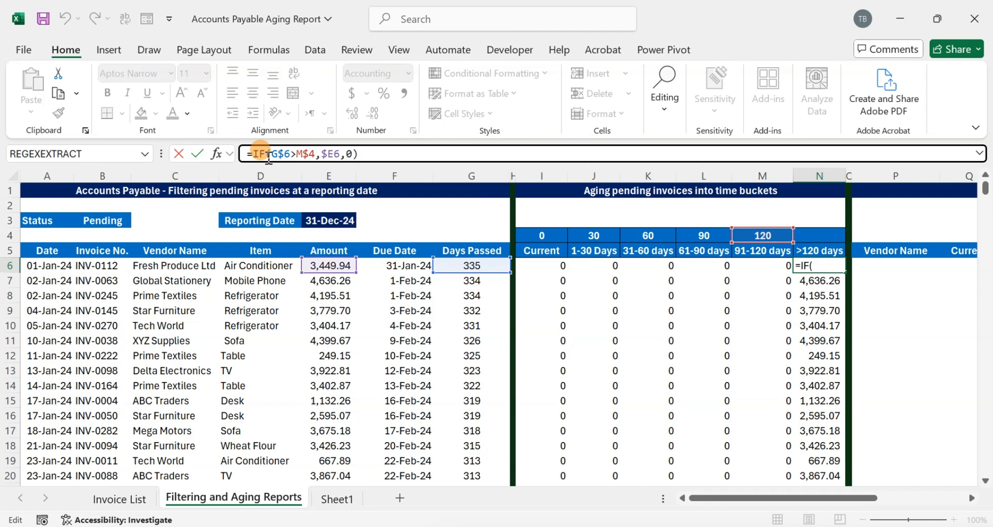
text(IF()
click(452, 266)
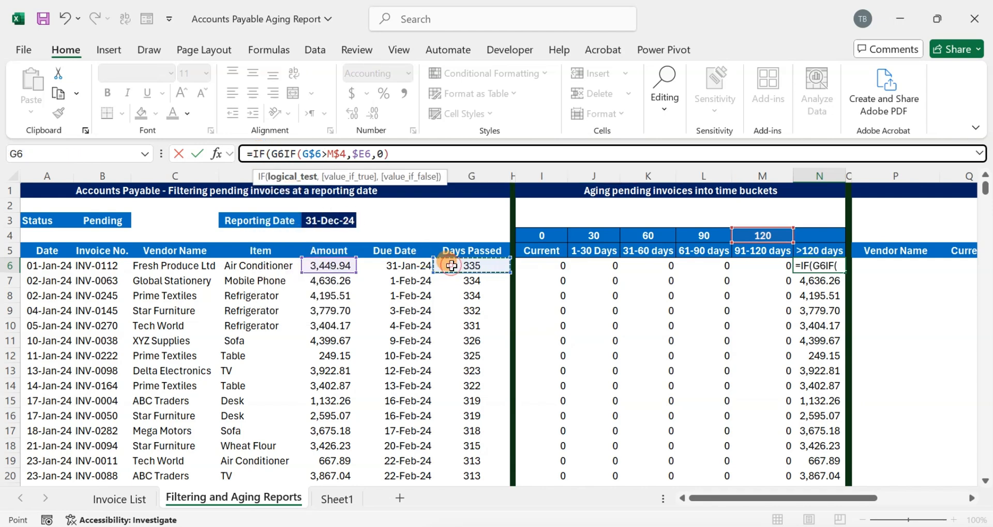
text(="",)
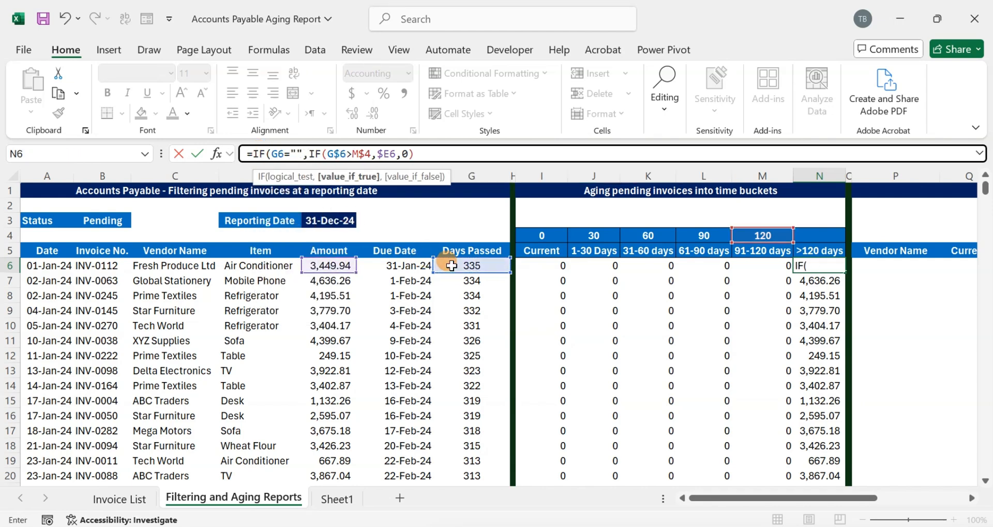
text("",)
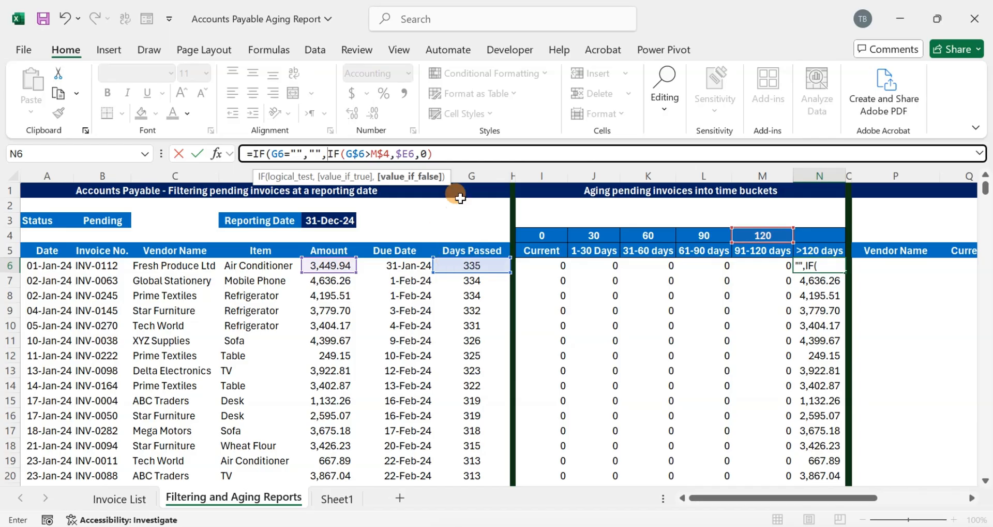
click(452, 154)
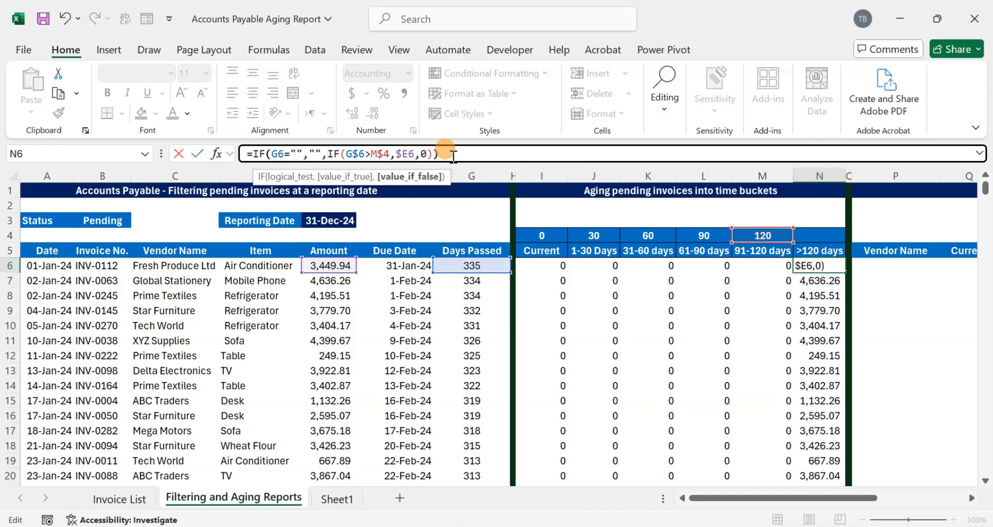
key(Return)
- Copy the revised N6 formula down the whole >120 days column
key(Up)
key(ctrl+c)
key(ctrl+shift+Down)
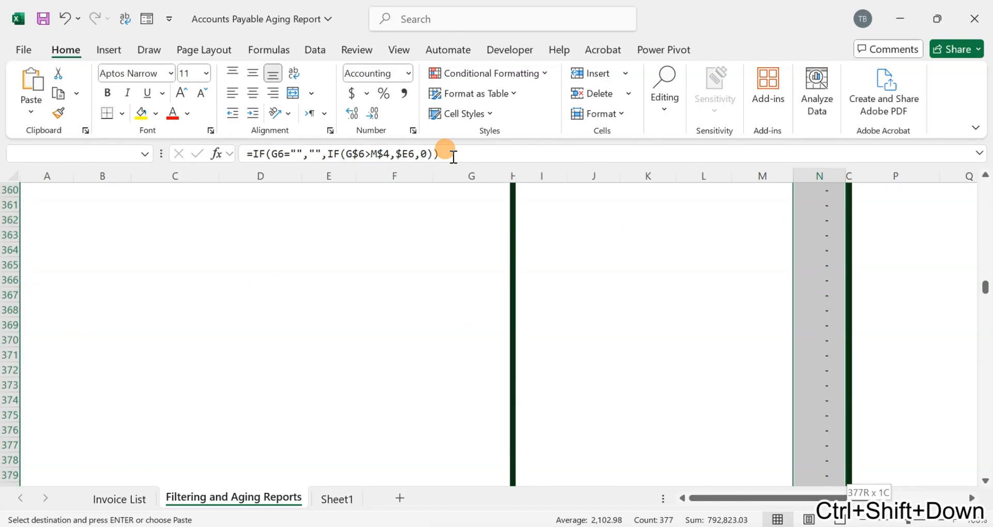
key(Return)
key(Up)
key(Down)
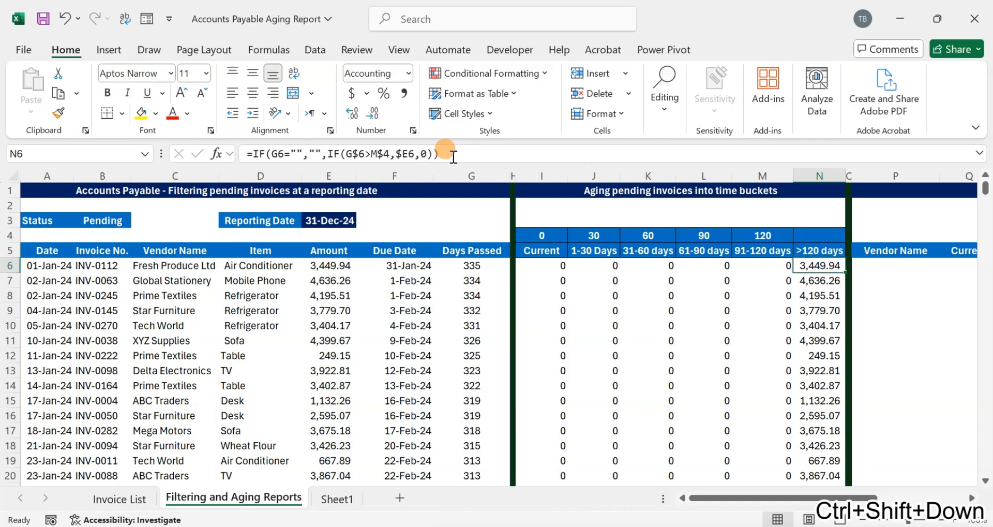
- Inspect the underlying value of the reporting date cell
key(Left)
key(Left)
key(Left)
key(Left)
key(Left)
key(Left)
key(Left)
key(Left)
key(Left)
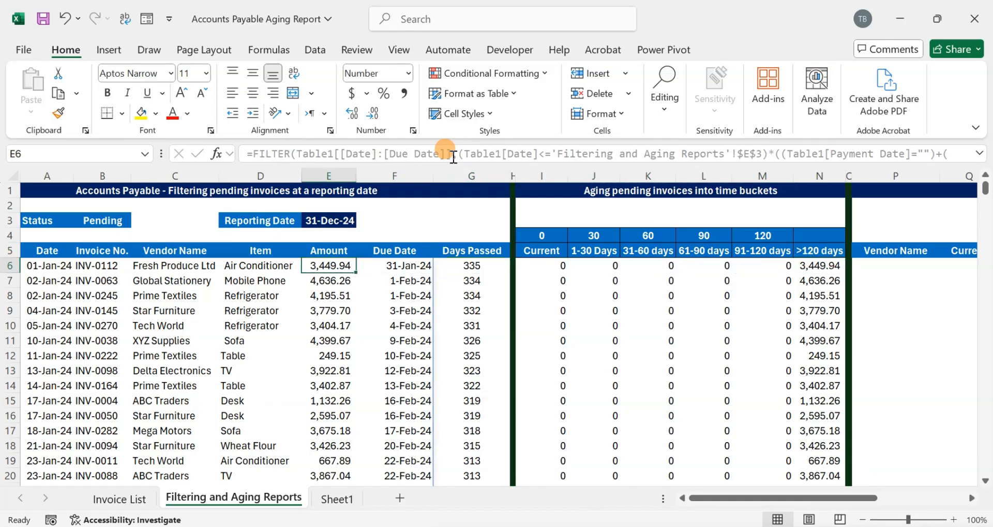
key(Up)
key(Up)
key(Up)
key(F2)
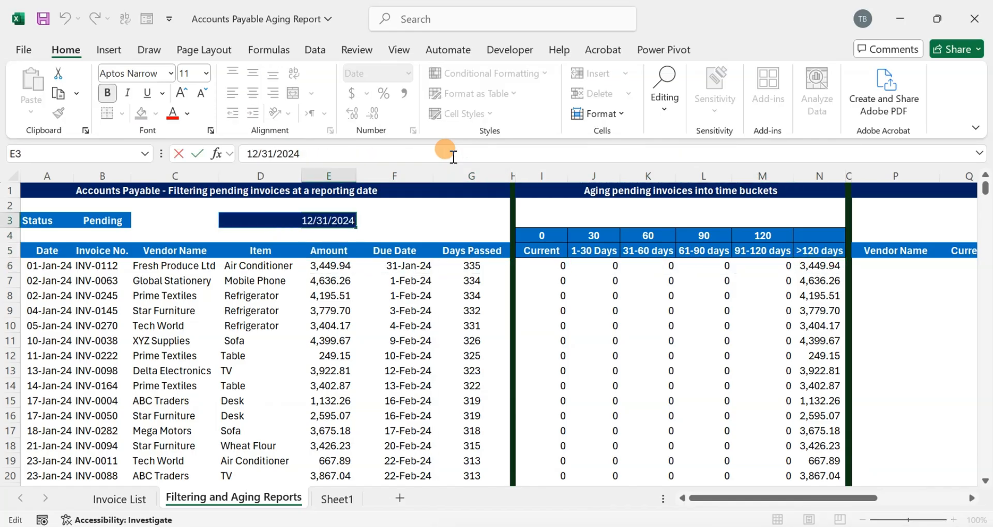
key(Escape)
key(Down)
key(Down)
key(Down)
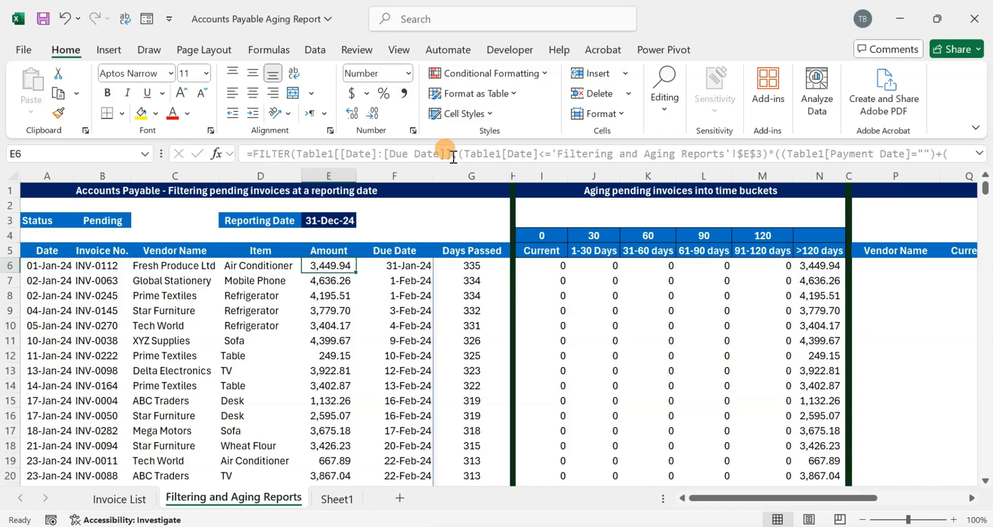
- Compare the total of the Amount column with the total across all six aging bucket columns
key(Right)
key(Right)
key(Left)
key(Left)
key(ctrl+shift+Down)
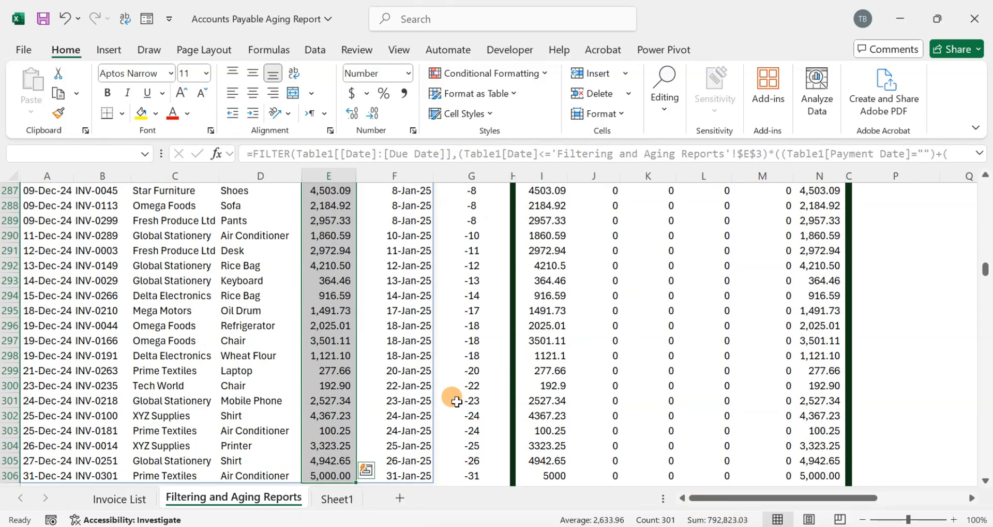
scroll(410, 360, down, 1)
scroll(425, 360, up, 1)
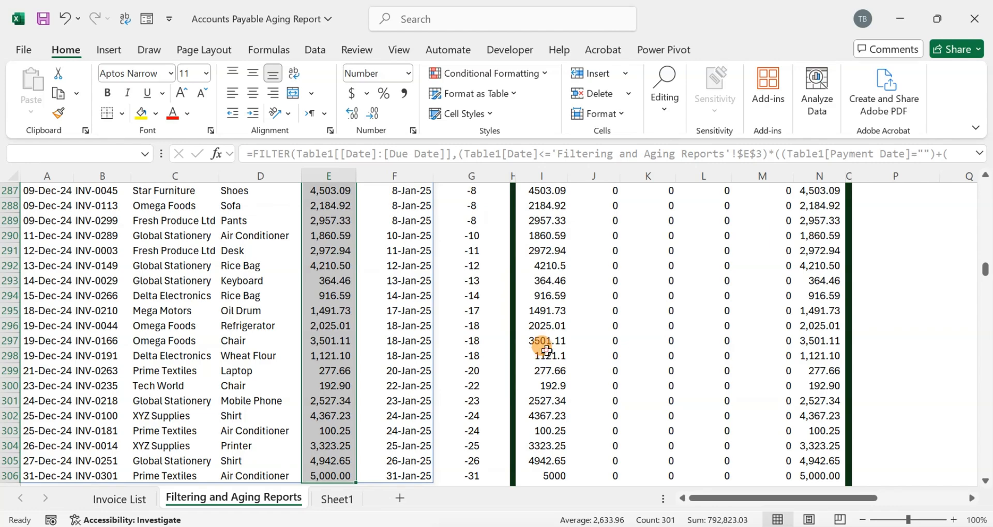
click(546, 350)
key(ctrl+Up)
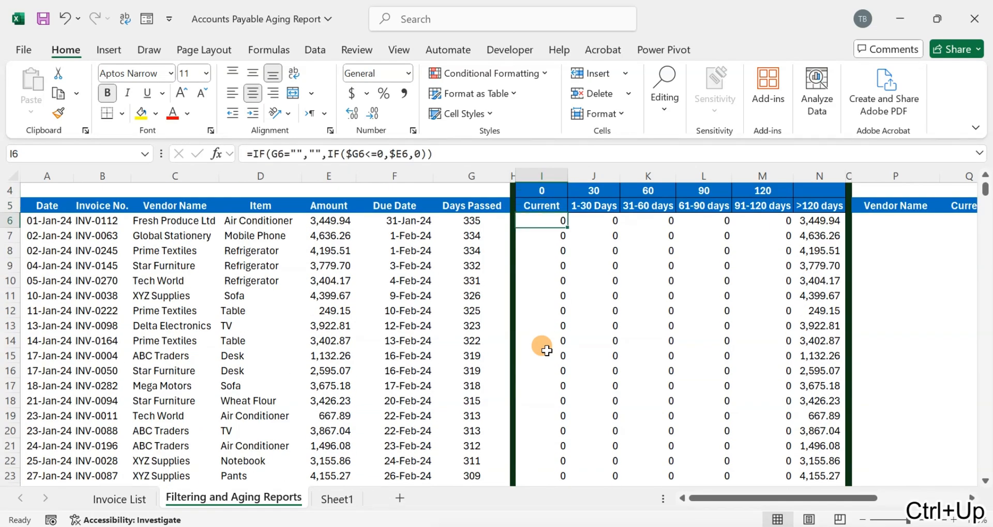
key(shift+Right)
key(shift+Right)
key(shift+Right)
key(shift+Right)
key(shift+Right)
key(ctrl+shift+Down)
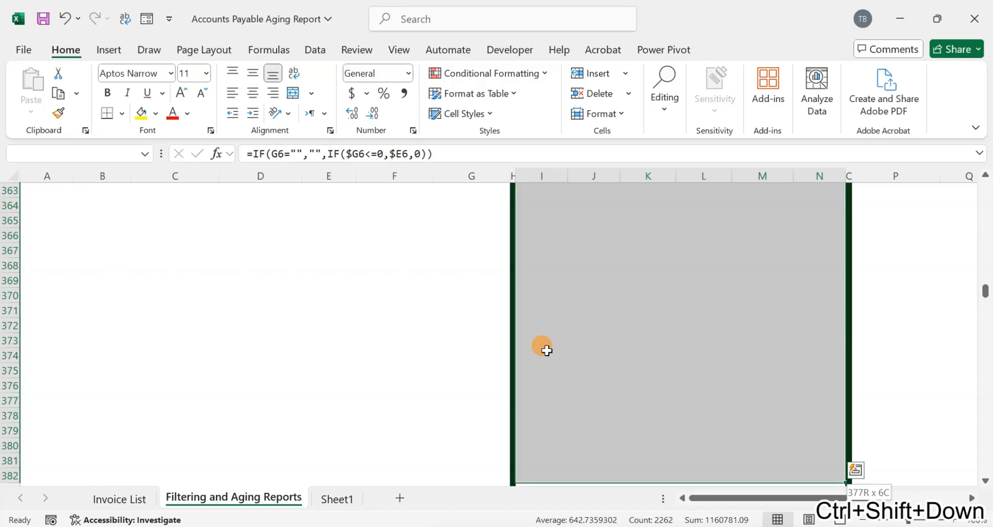
click(729, 519)
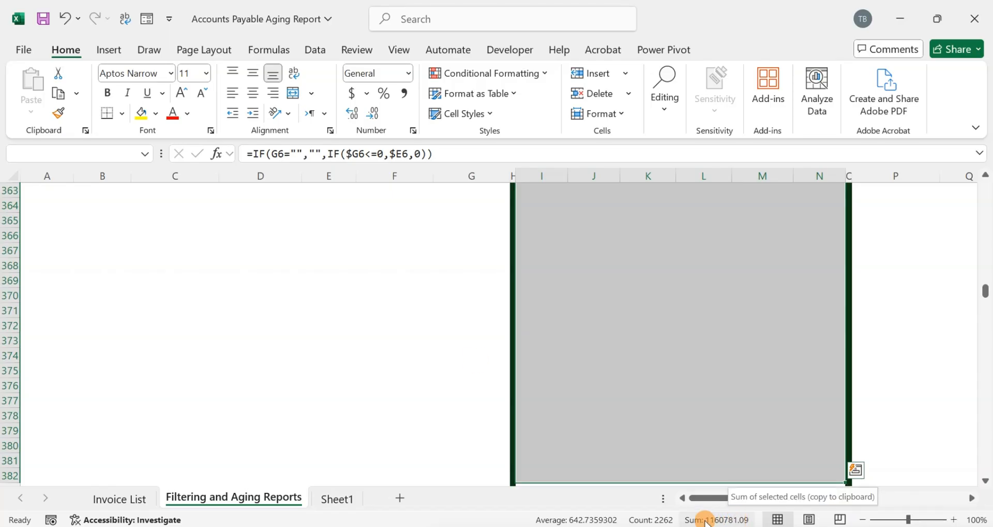
scroll(672, 372, up, 4)
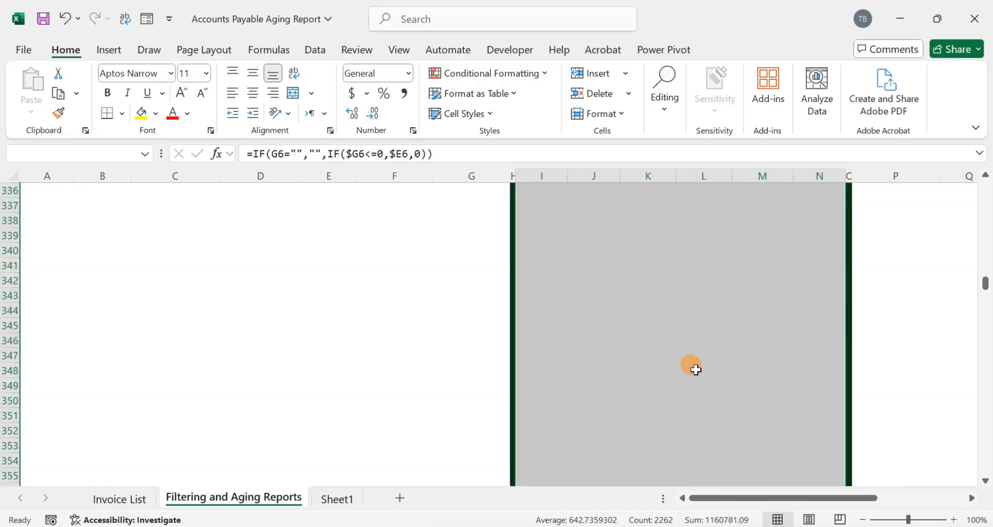
drag(985, 287, 986, 188)
- Review the N6 formula and scroll through the >120 days results
click(813, 263)
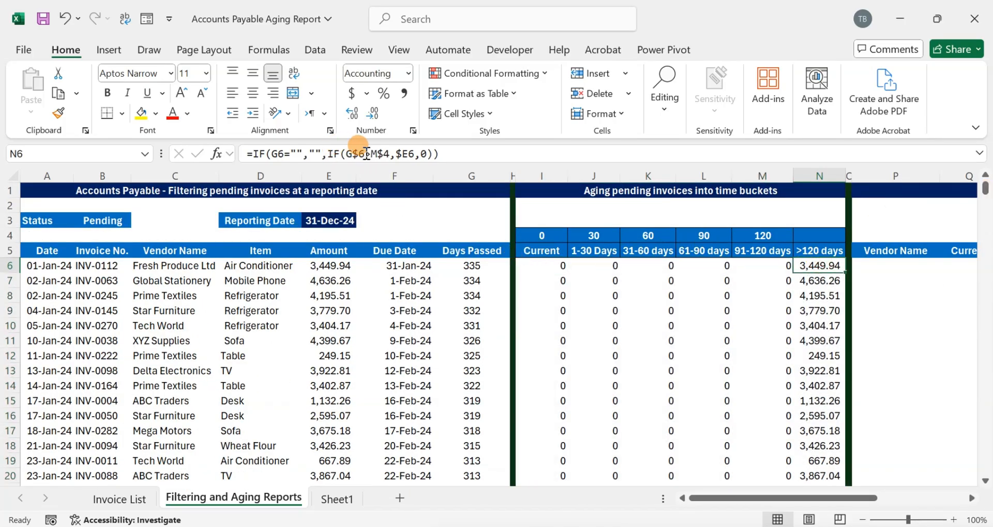
key(F2)
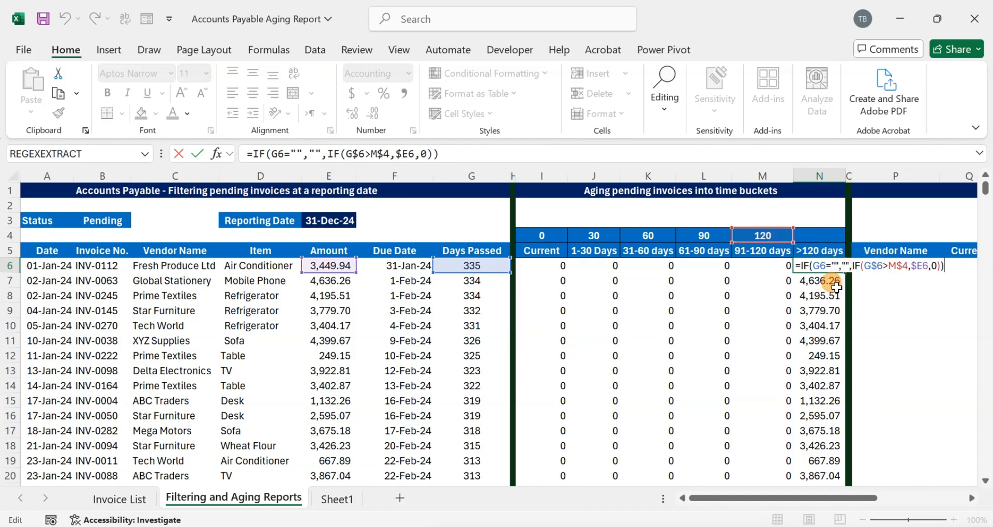
key(ctrl+Return)
scroll(760, 313, down, 14)
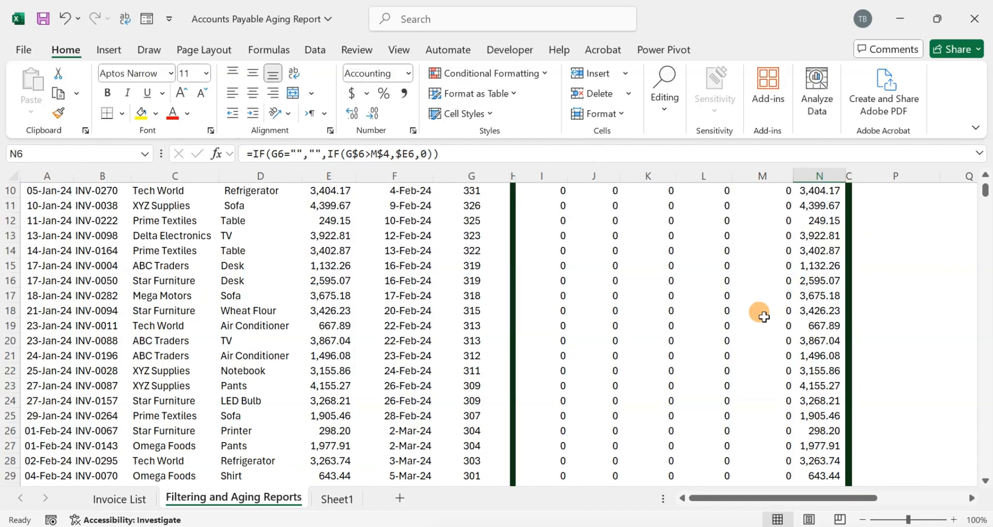
scroll(761, 313, down, 20)
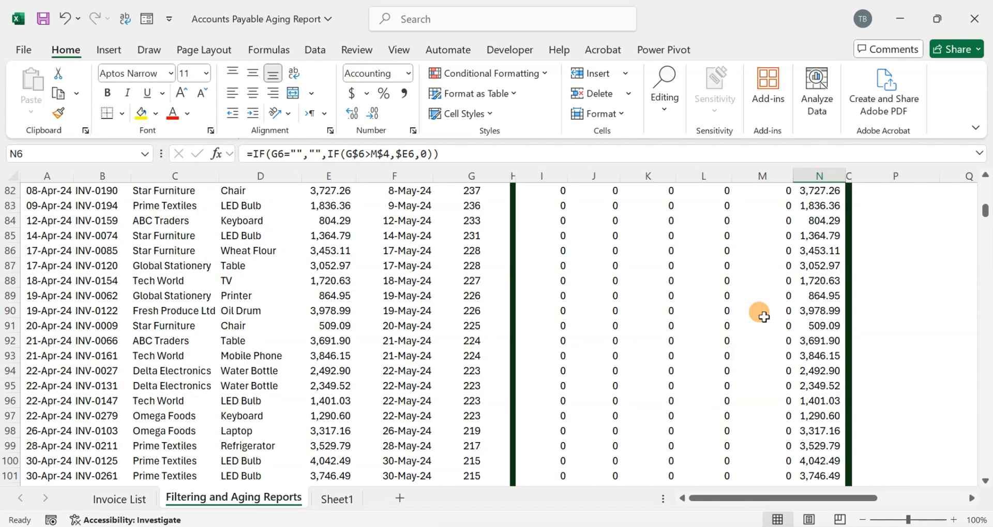
scroll(761, 313, down, 18)
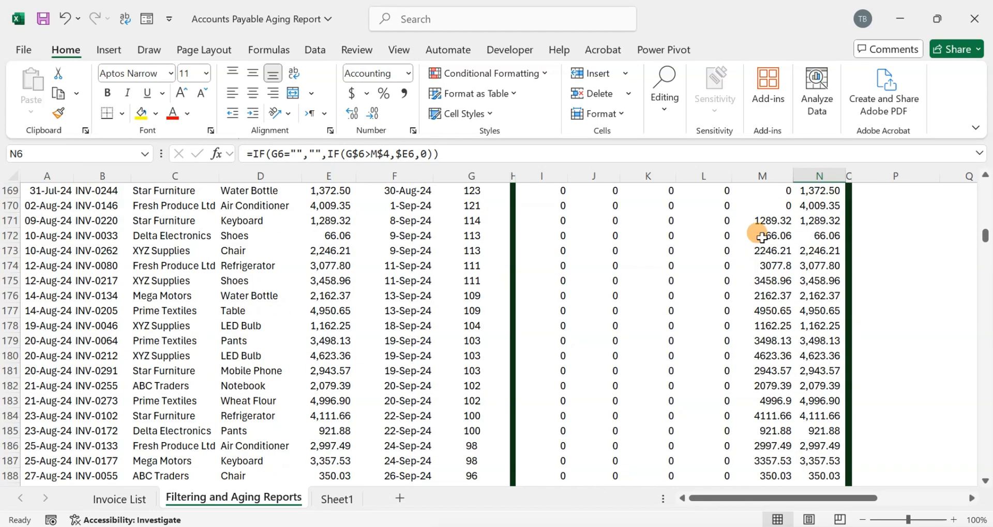
- Compare the 91-120 days and >120 days formulas in row 171 against each other
click(775, 223)
click(808, 222)
click(766, 223)
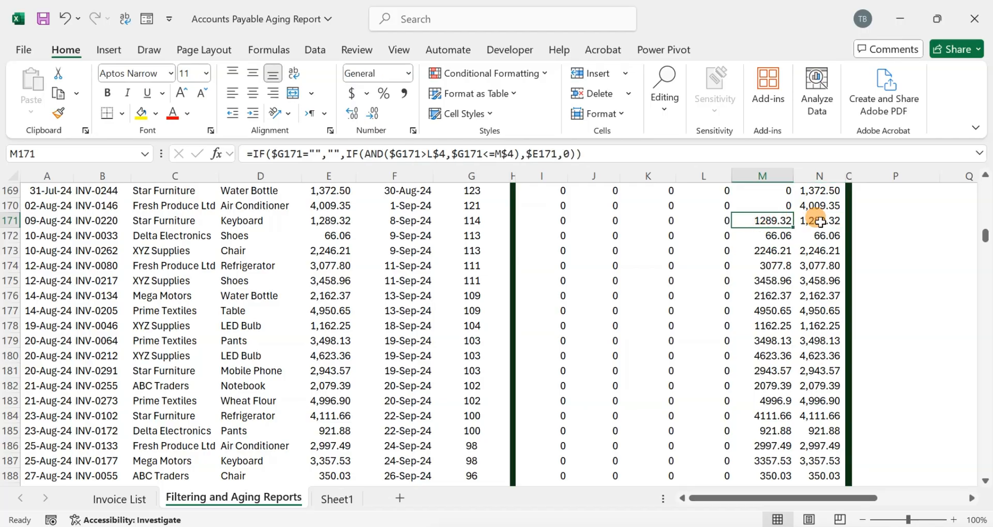
click(811, 219)
click(750, 221)
click(816, 220)
click(760, 218)
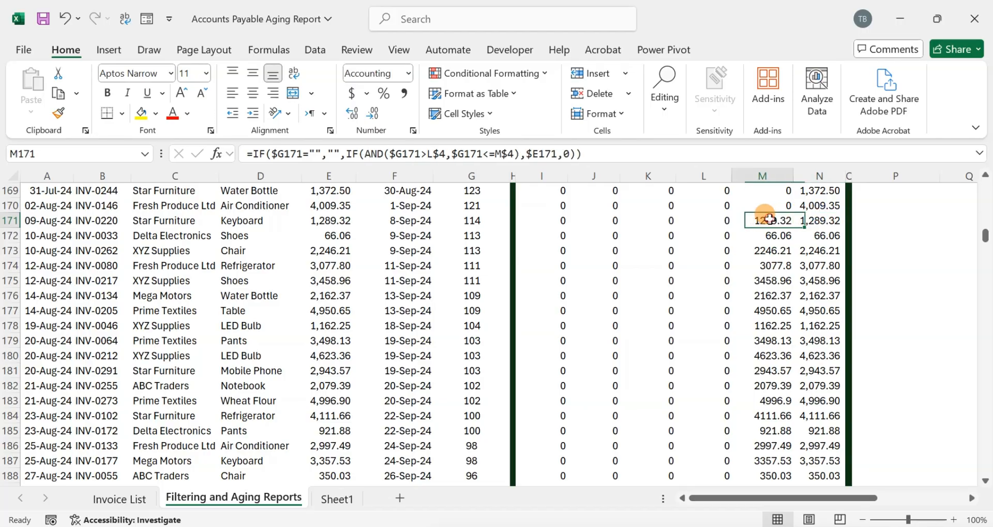
click(815, 218)
click(760, 219)
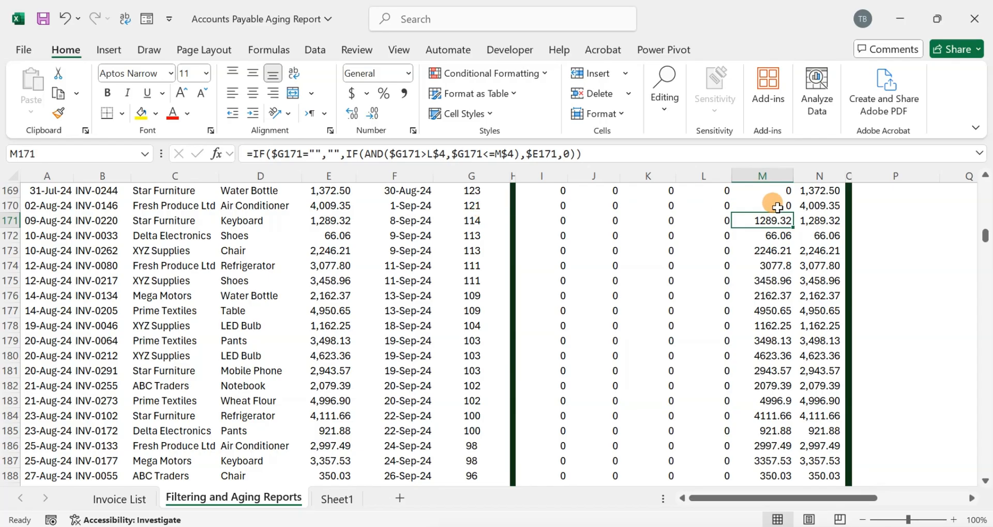
click(819, 216)
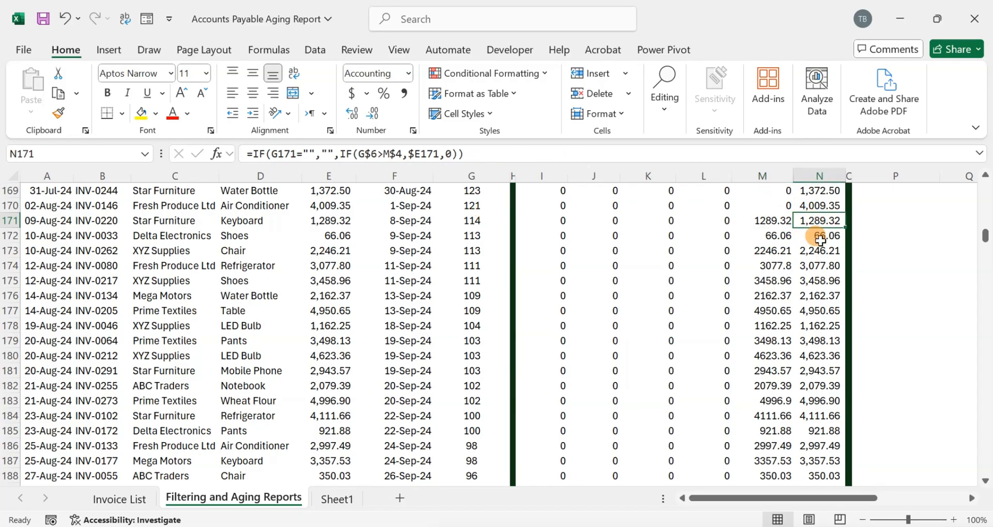
double_click(819, 216)
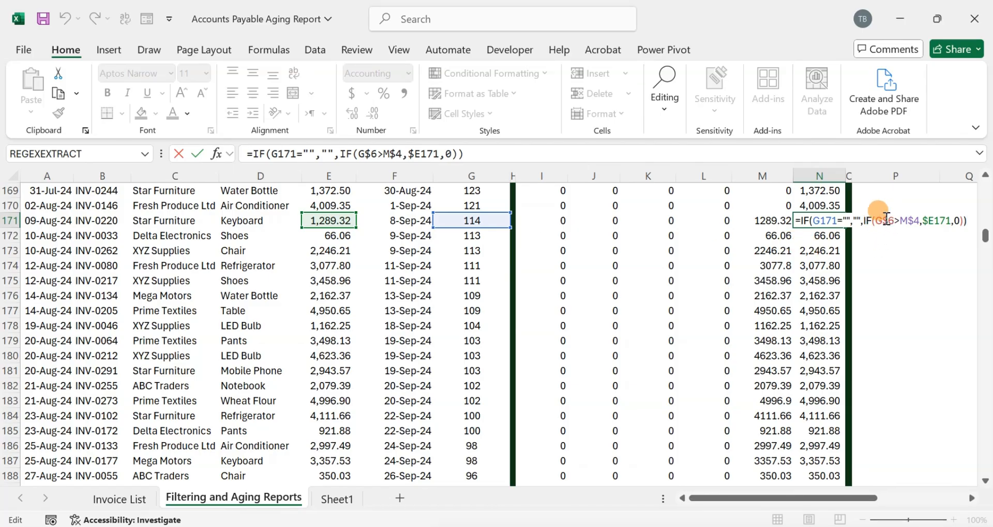
click(823, 234)
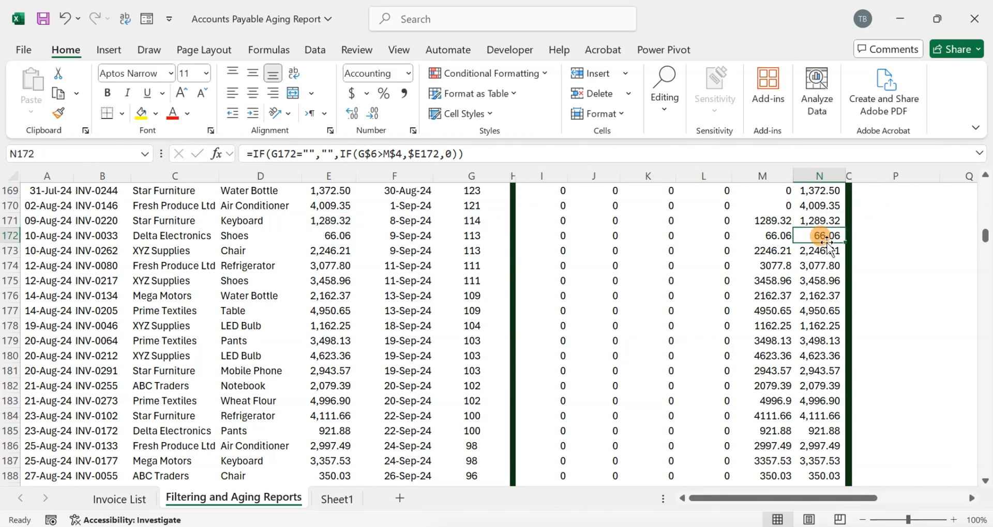
key(ctrl+Up)
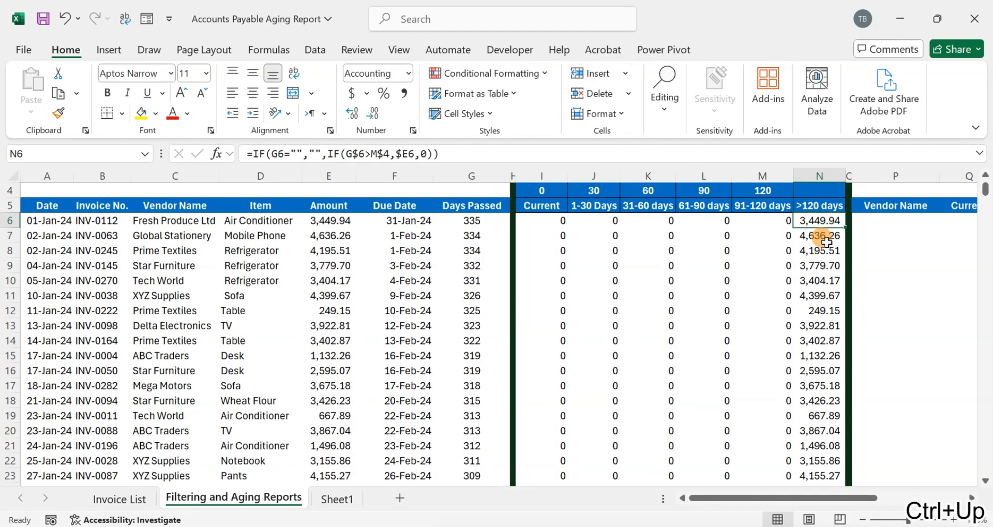
- Make the G6 references in the >120 days formula column-absolute ($G6) and copy the formula down the column
double_click(822, 220)
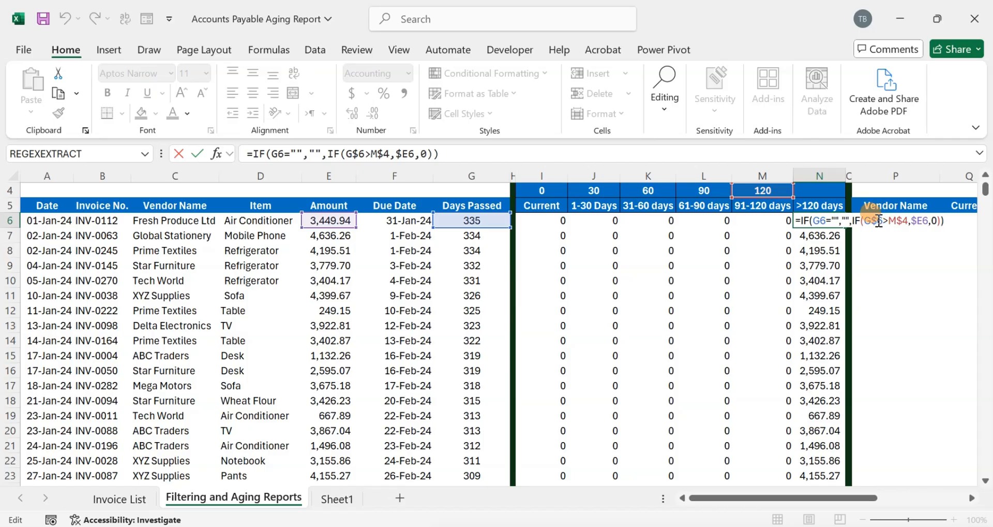
click(879, 221)
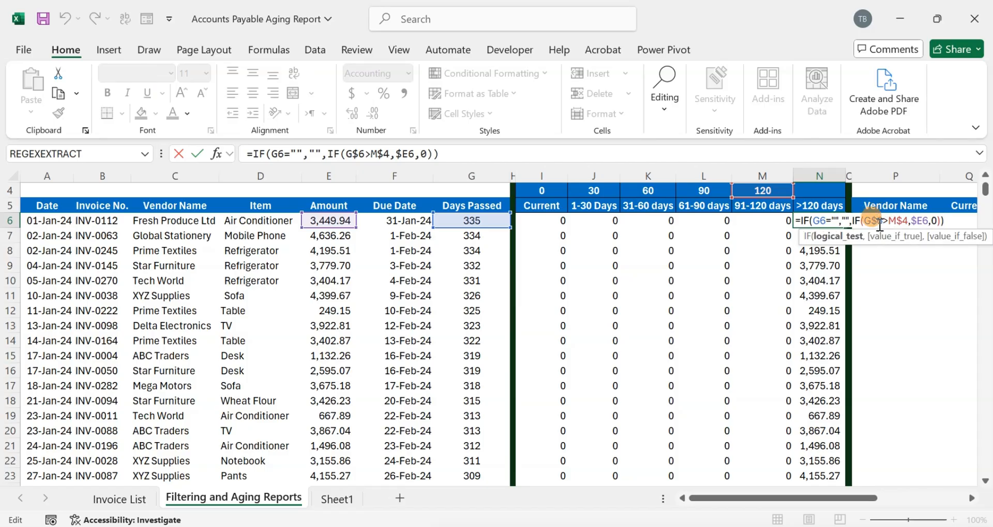
key(BackSpace)
key(Escape)
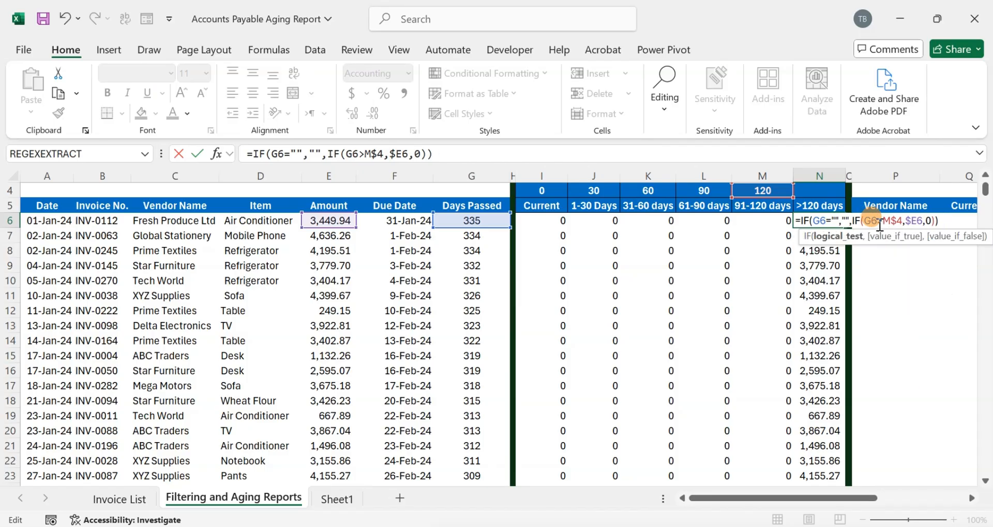
key(Left)
text($)
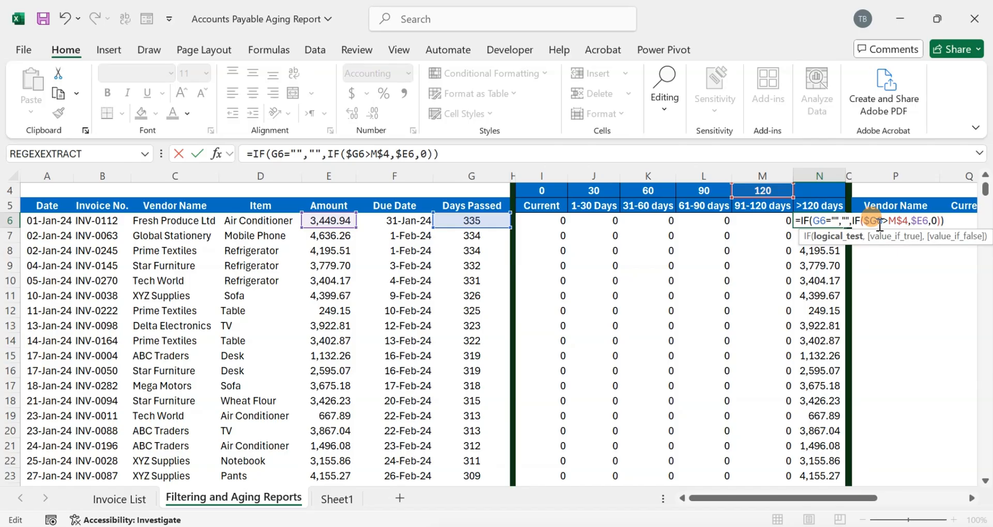
key(Left)
key(Left)
key(Left)
key(Left)
key(Left)
key(Left)
key(Left)
key(Left)
key(Left)
key(Left)
key(Left)
key(Left)
text($)
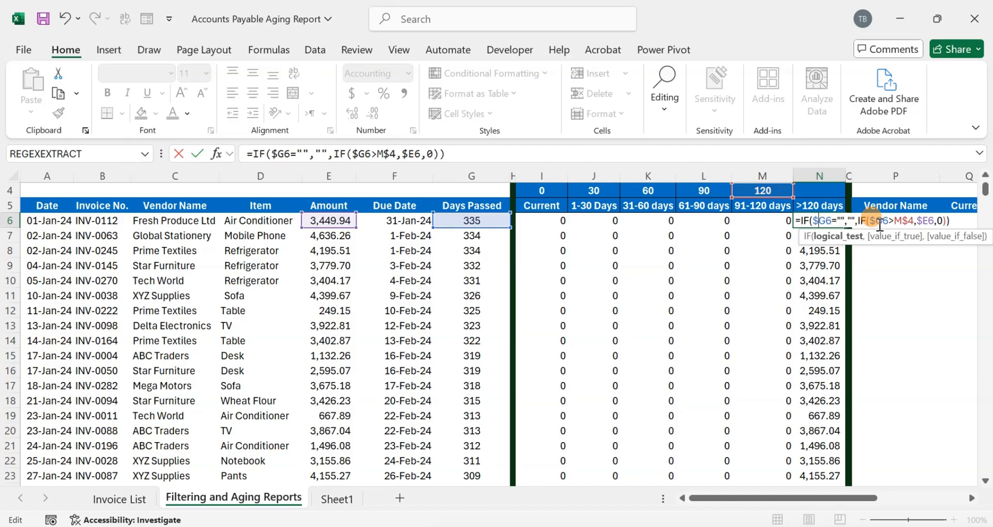
key(ctrl+Return)
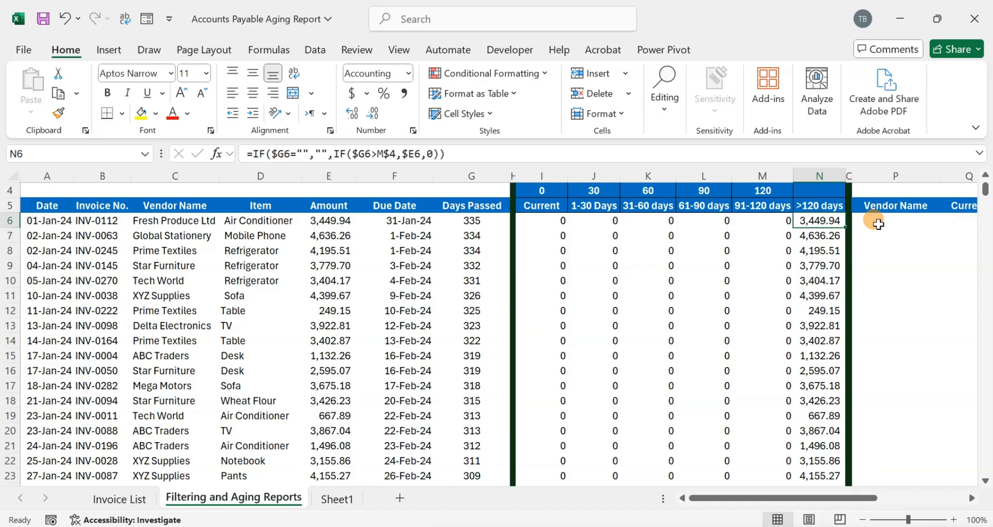
double_click(847, 228)
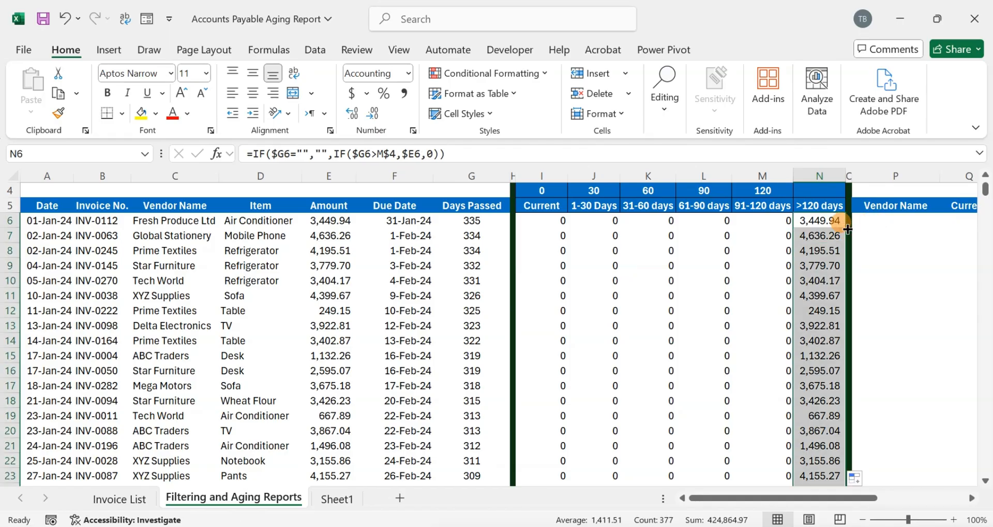
- Apply comma number style to all aging bucket cells from Current through >120 days
click(544, 219)
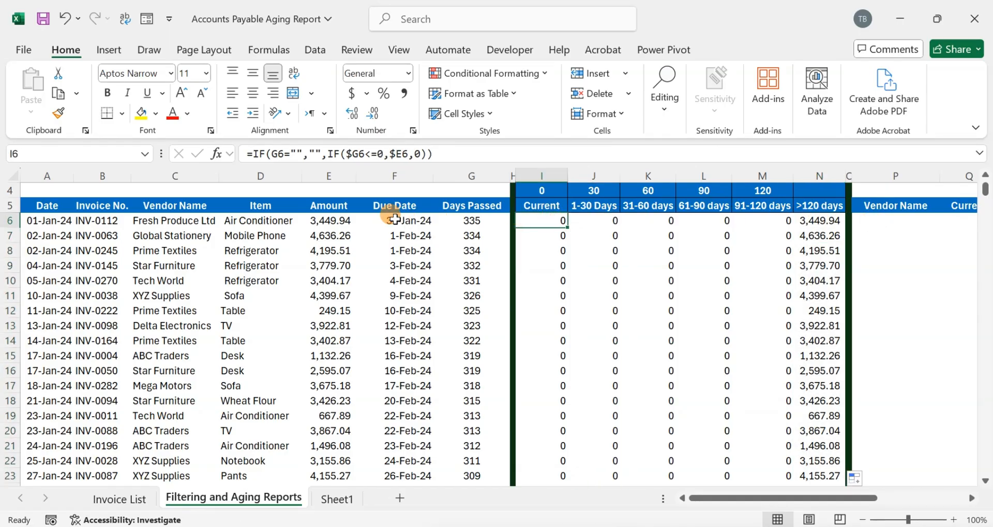
click(339, 218)
key(ctrl+shift+Down)
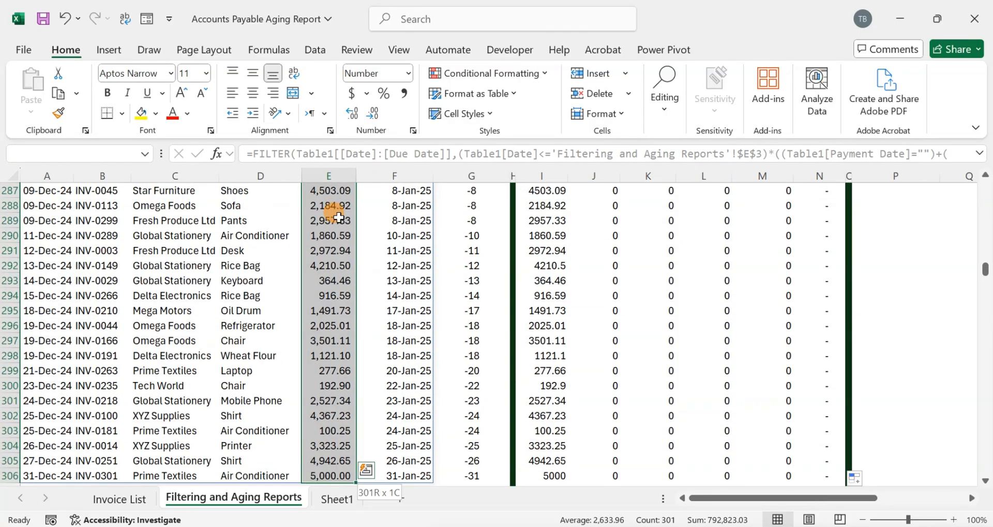
key(ctrl+Up)
key(Right)
key(Right)
key(Down)
key(Right)
key(Right)
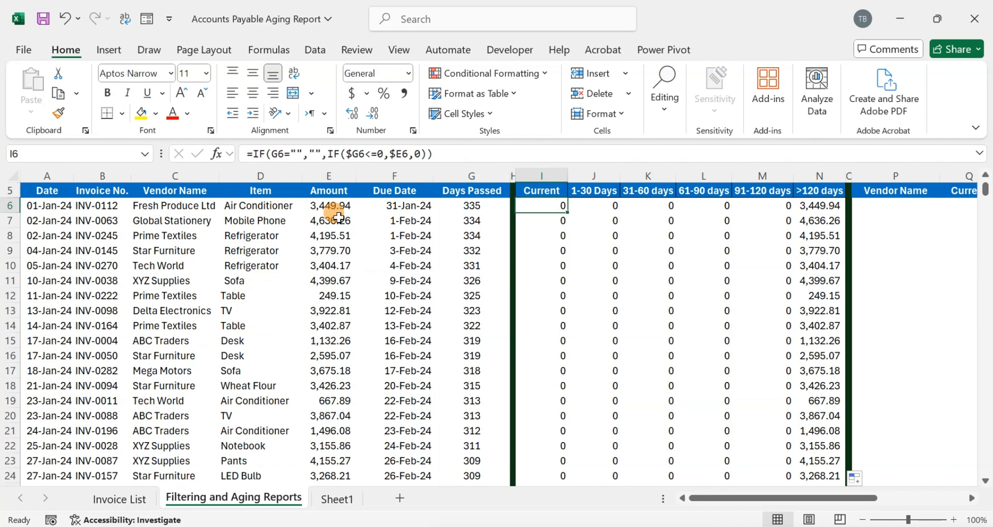
key(ctrl+shift+Right)
key(ctrl+shift+Down)
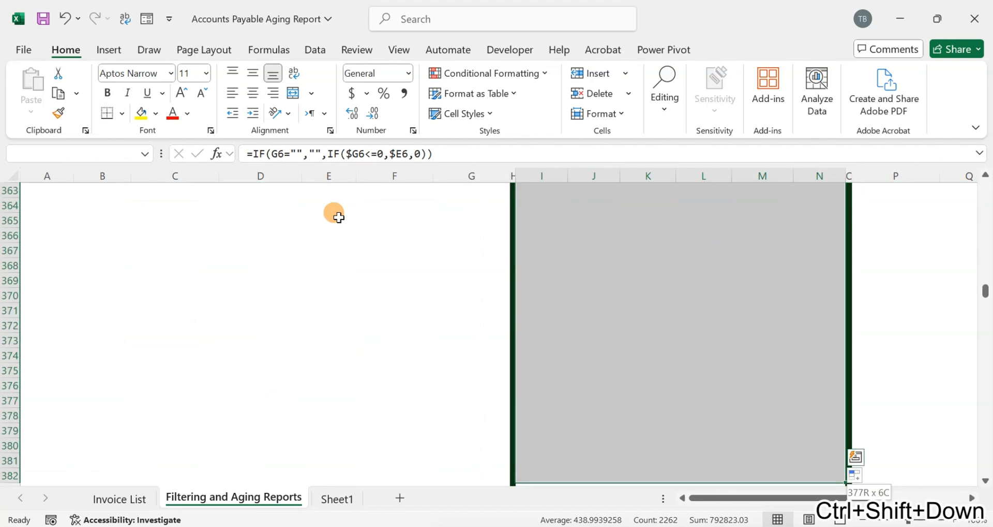
click(402, 93)
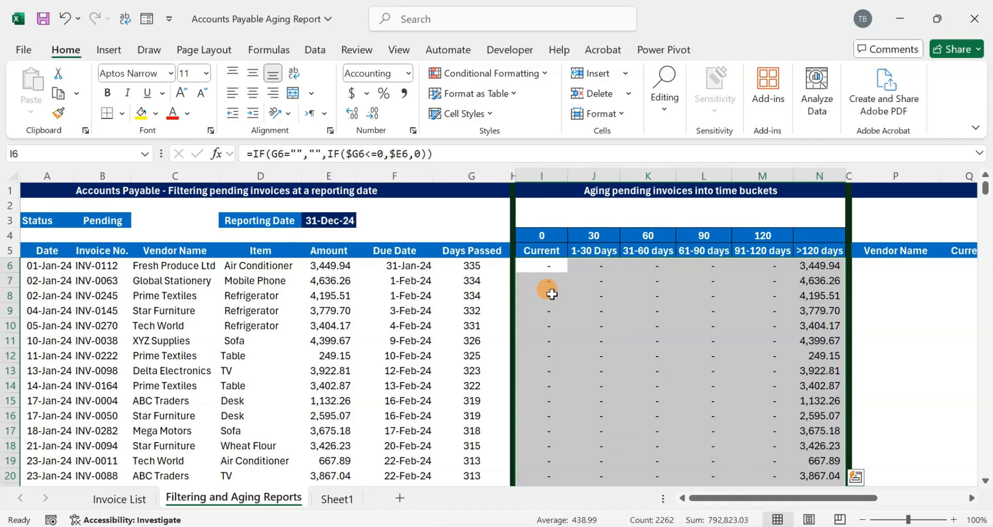
click(546, 266)
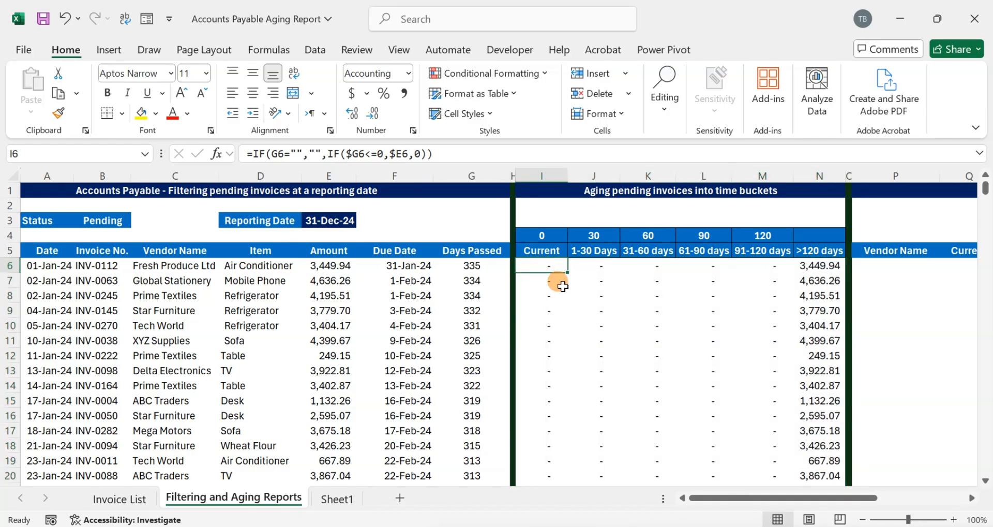
- Save the workbook
key(Right)
key(Right)
key(Right)
key(Right)
key(Right)
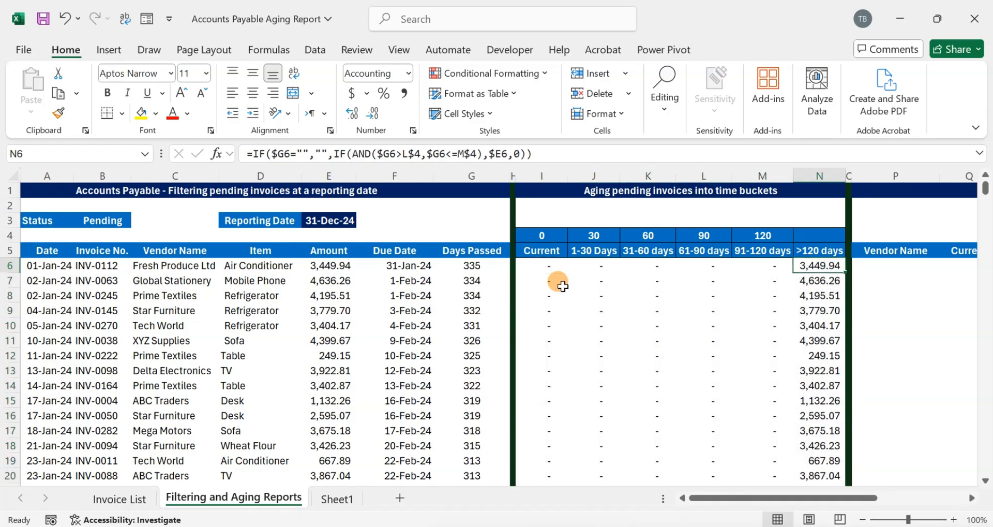
key(Left)
key(ctrl+s)
- Set the reporting date to 10-Jan-24
key(Left)
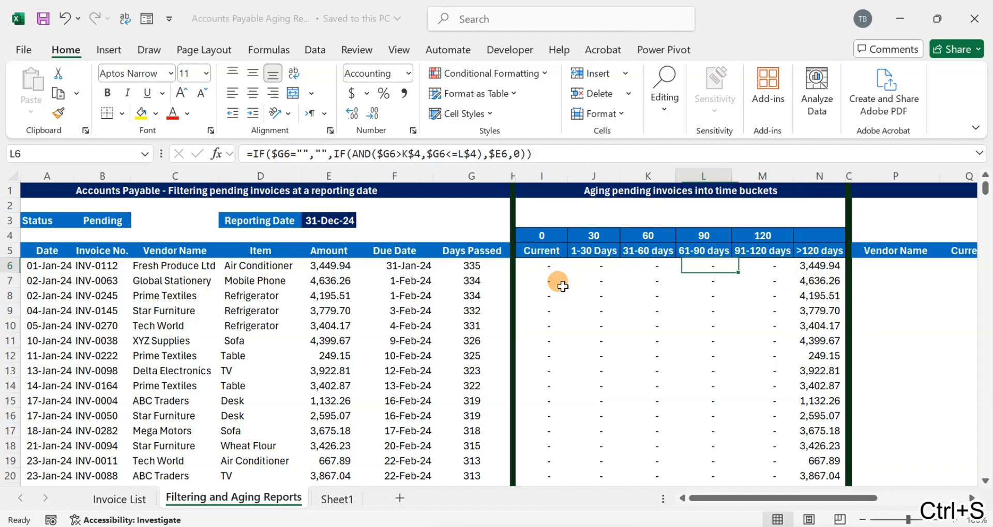
key(Left)
key(Left)
key(Left)
key(Left)
key(Left)
key(Left)
key(Left)
key(Up)
key(Up)
key(Up)
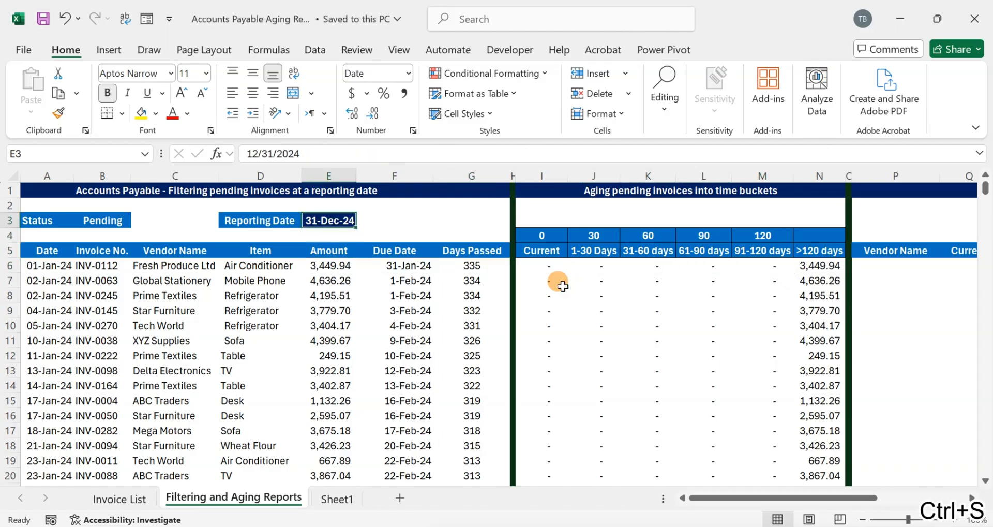
key(F2)
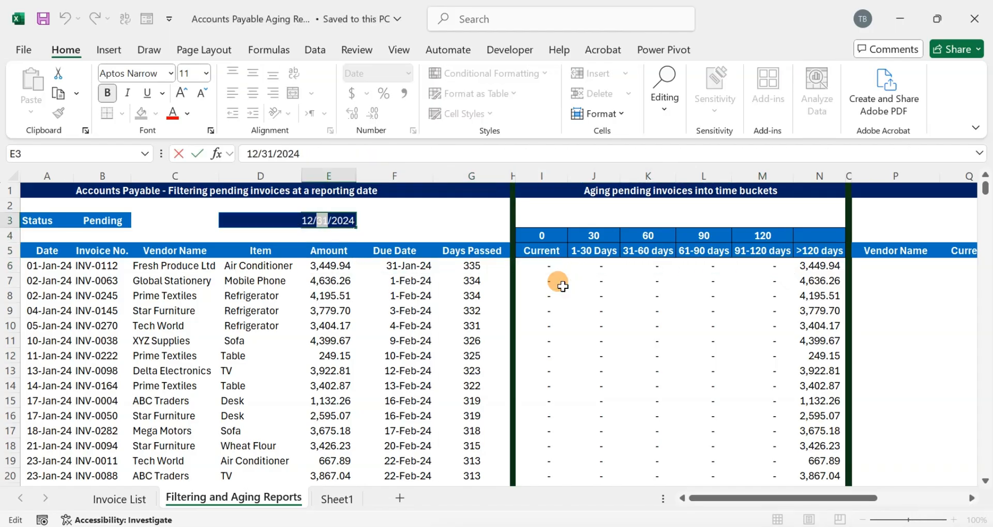
text(1)
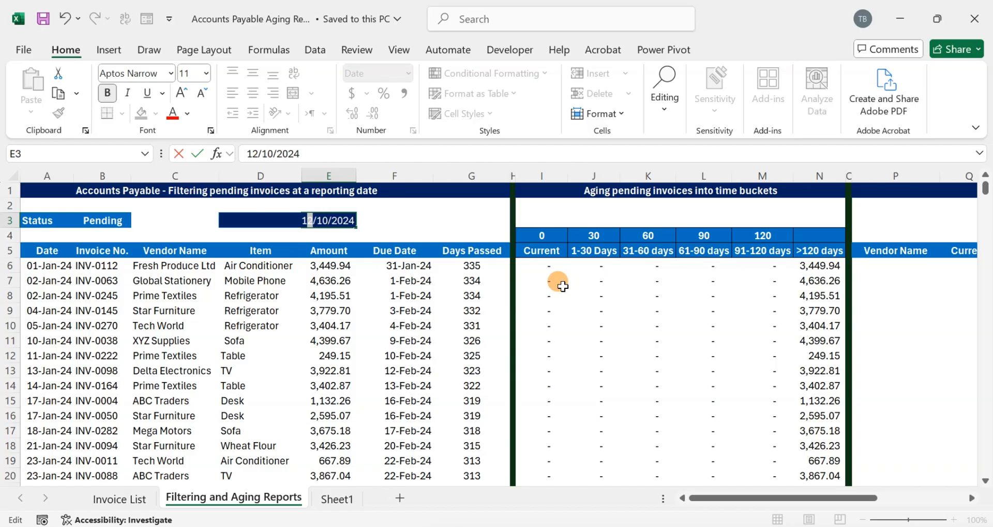
key(Return)
- Change the reporting date to 31-Jan-24 and scroll through the aging results
key(Down)
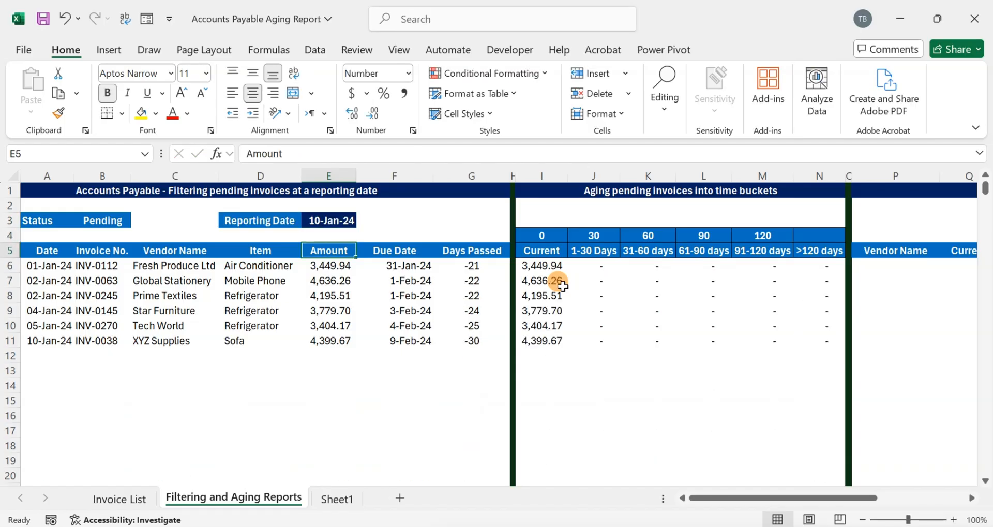
key(Up)
key(Up)
key(F2)
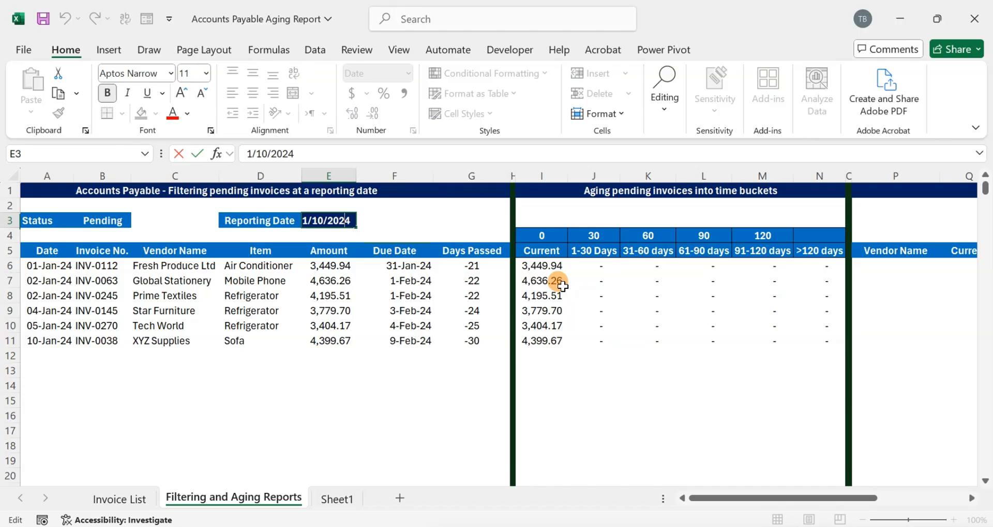
text(31)
key(Return)
scroll(569, 286, down, 6)
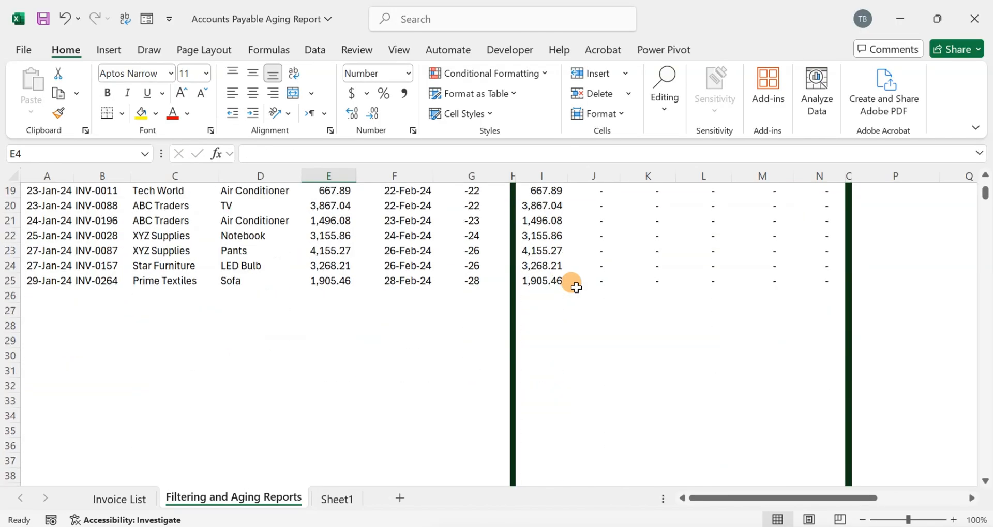
scroll(571, 283, up, 6)
- Set the reporting date to 29-Feb-24
click(332, 218)
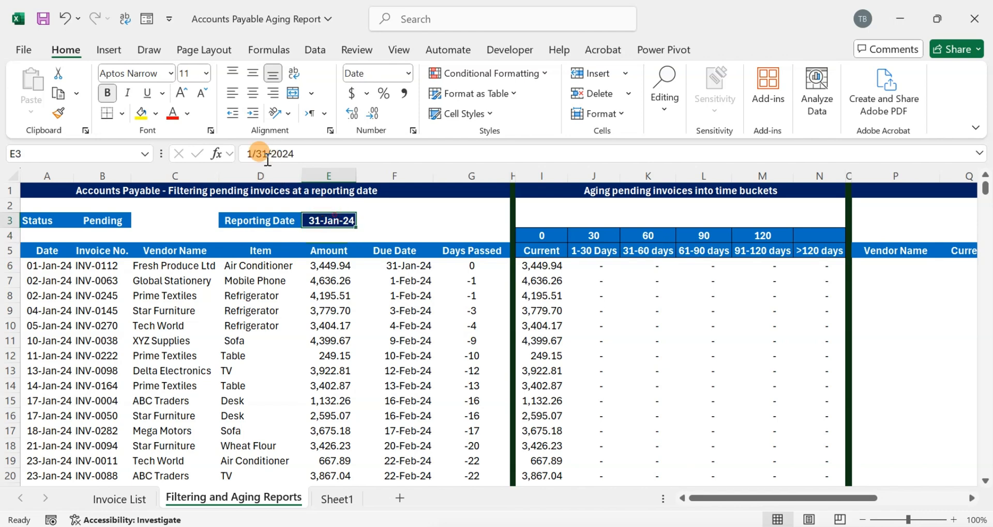
click(249, 152)
text(2)
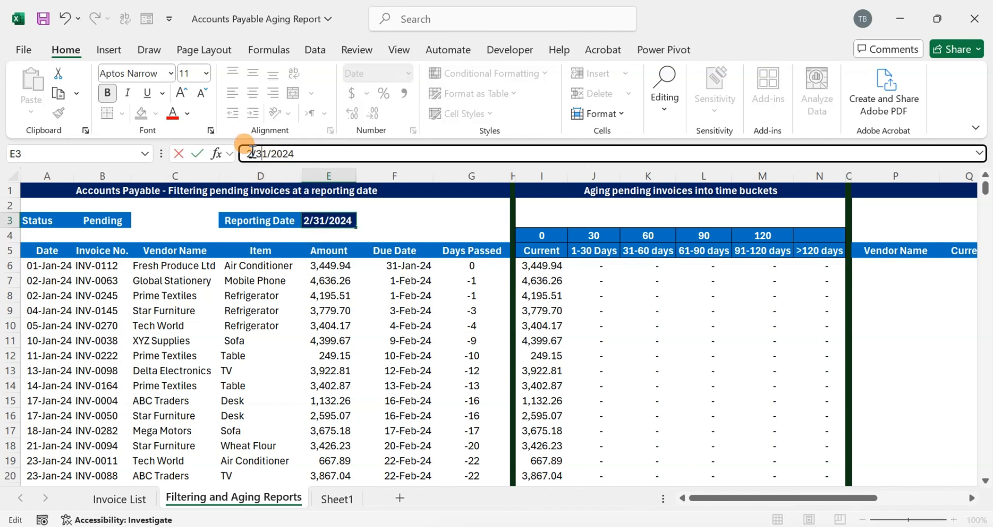
text(29)
key(Return)
- Review the filtered invoices and aging bucket amounts for the 29-Feb-24 reporting date
scroll(693, 306, down, 11)
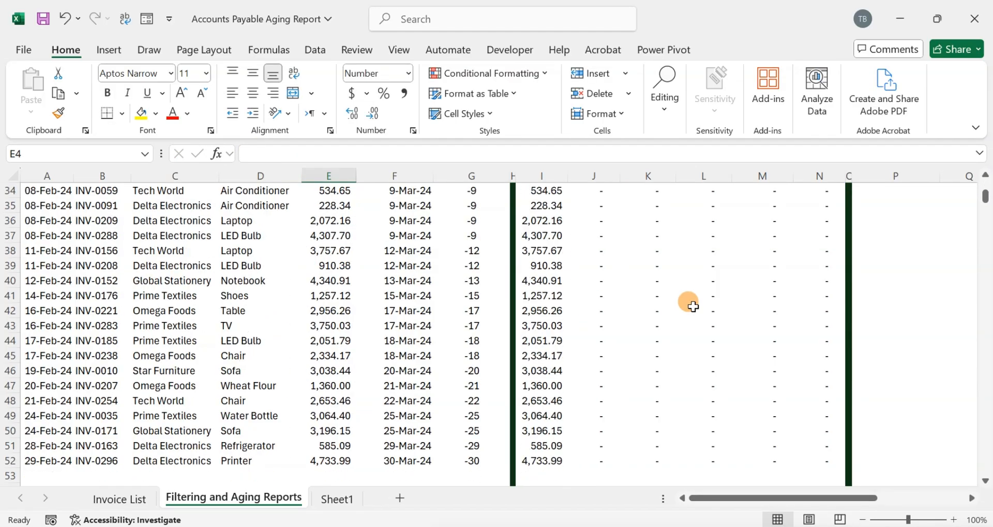
click(337, 280)
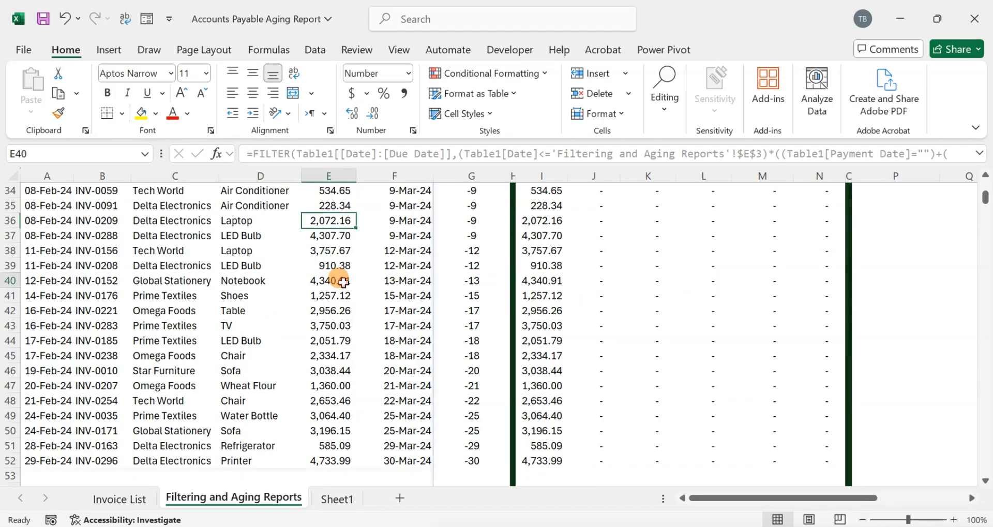
key(ctrl+Up)
key(Down)
key(ctrl+shift+Down)
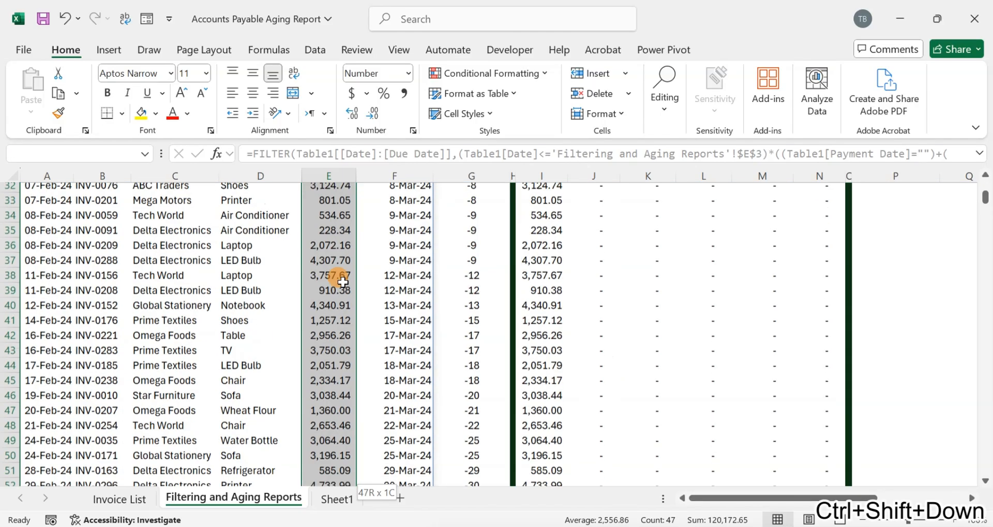
key(Right)
key(Right)
key(Right)
key(Right)
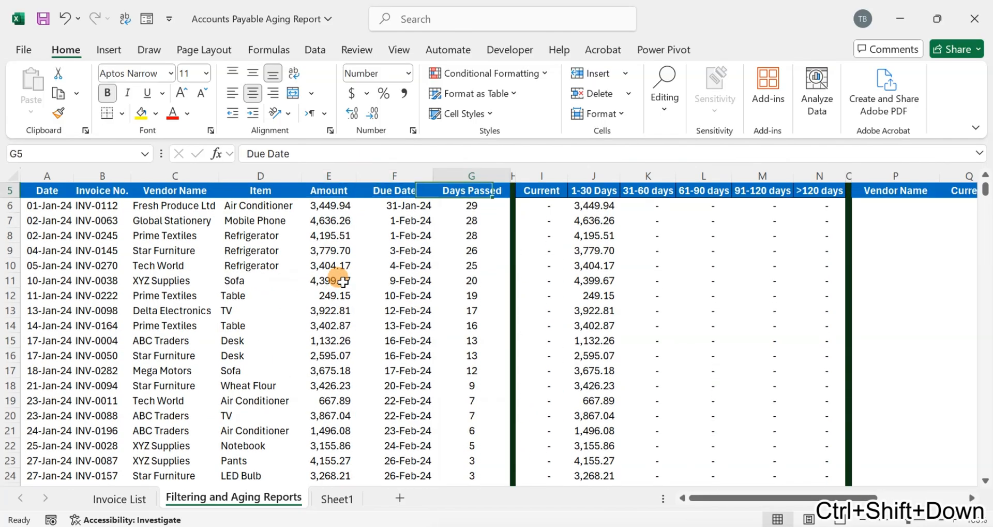
key(shift+Right)
key(ctrl+shift+Down)
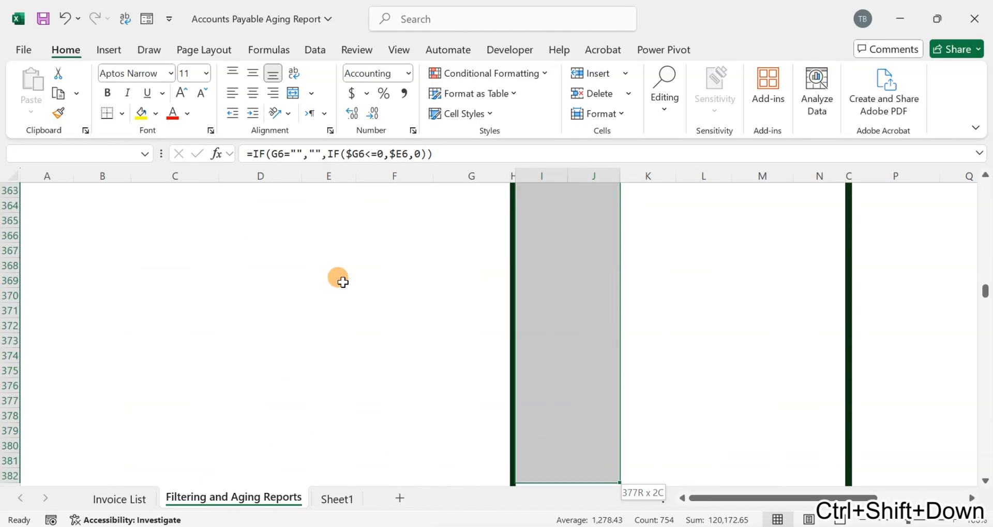
click(664, 322)
scroll(663, 322, up, 20)
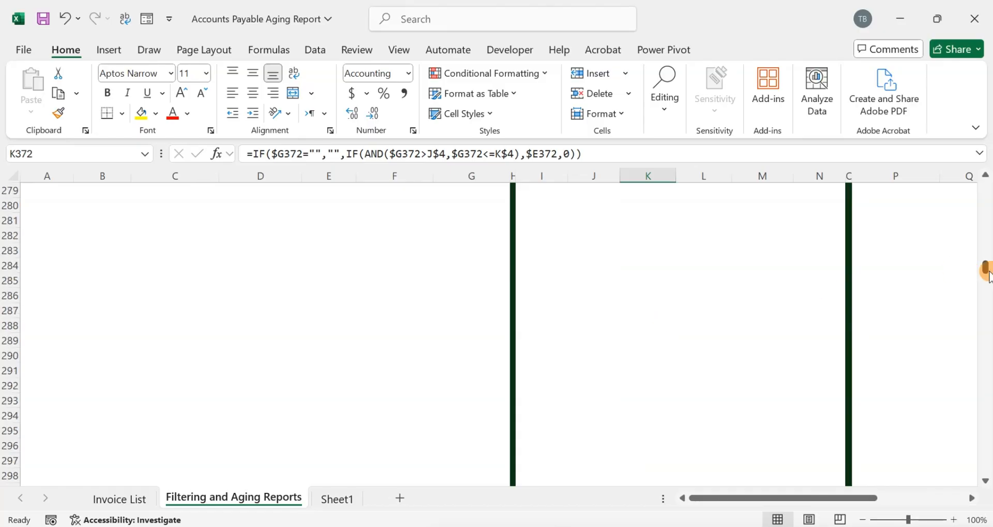
drag(985, 270, 985, 189)
click(535, 264)
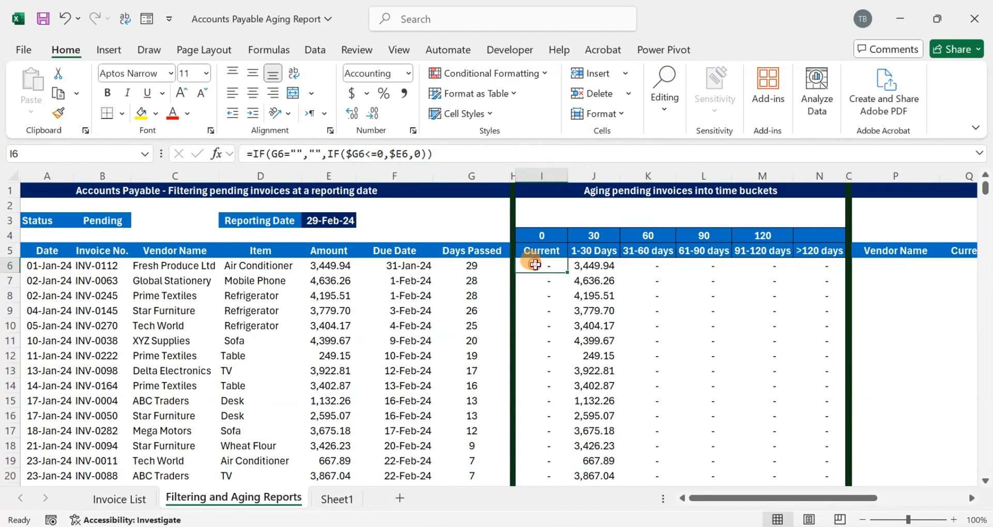
- Examine the Payment Date column on the Invoice List sheet against the aging report
click(139, 498)
scroll(492, 303, down, 13)
click(496, 251)
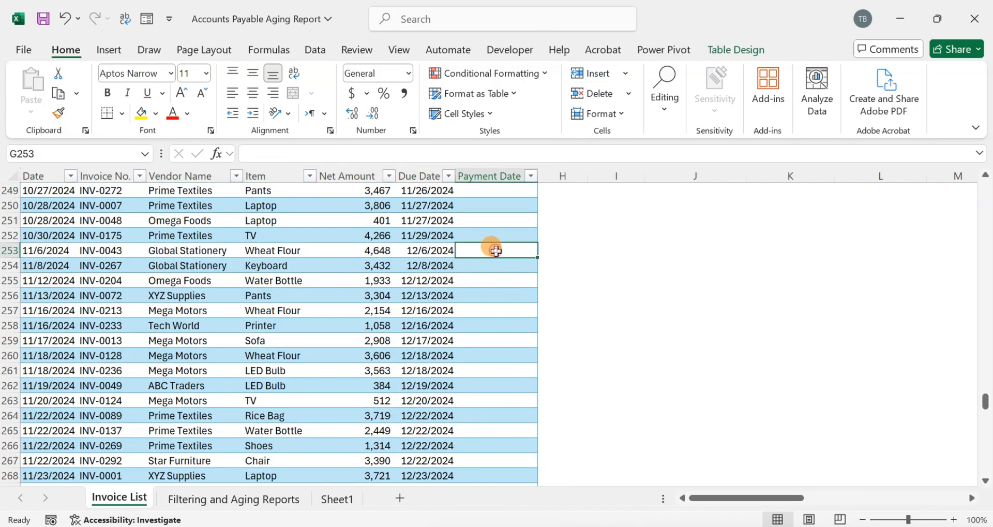
key(ctrl+Up)
key(Down)
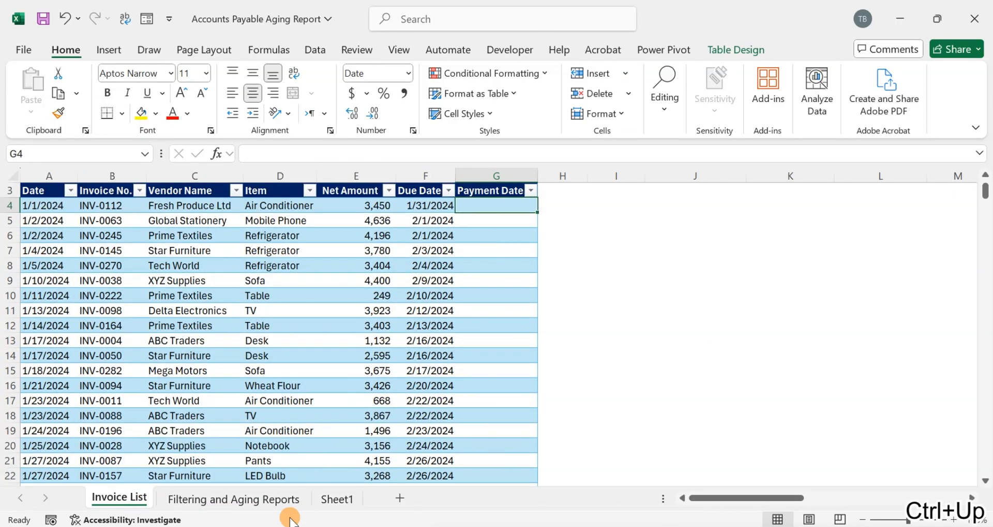
click(274, 498)
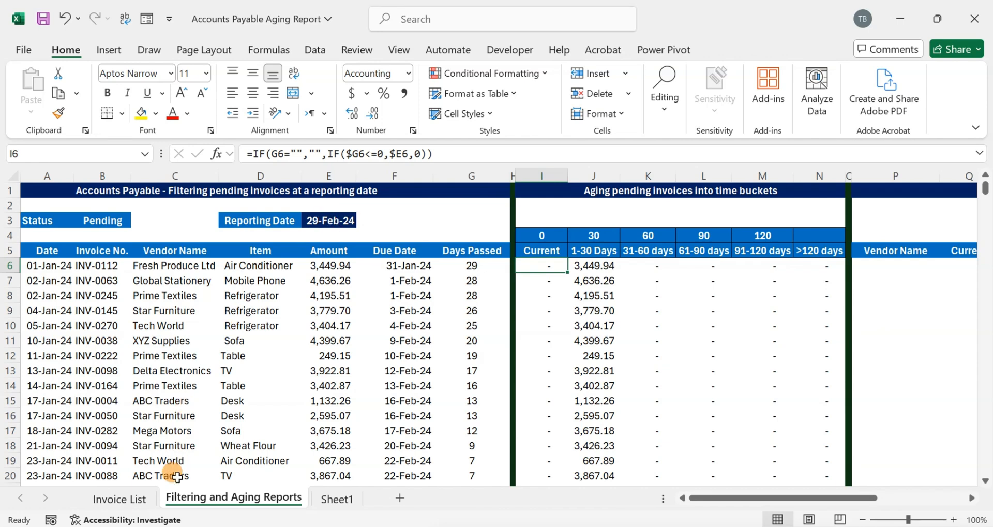
click(129, 498)
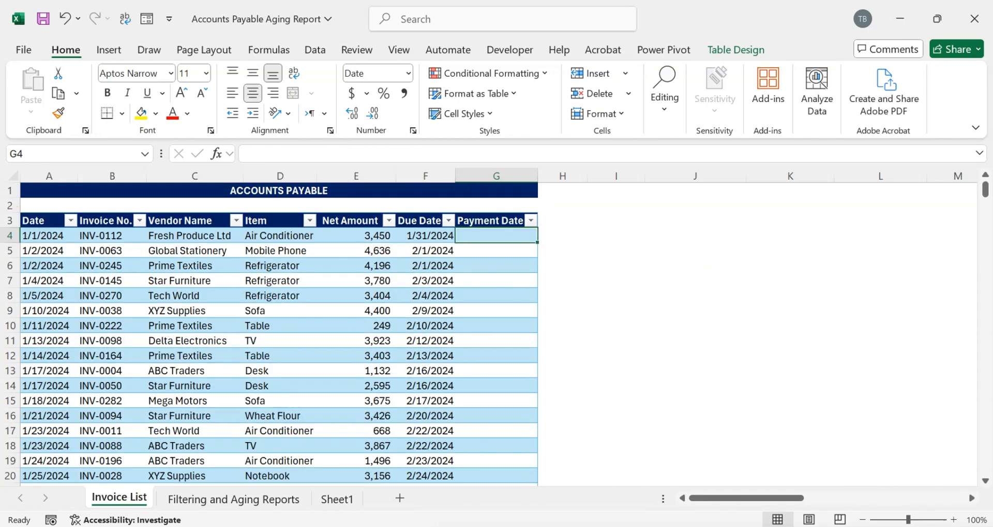
click(25, 236)
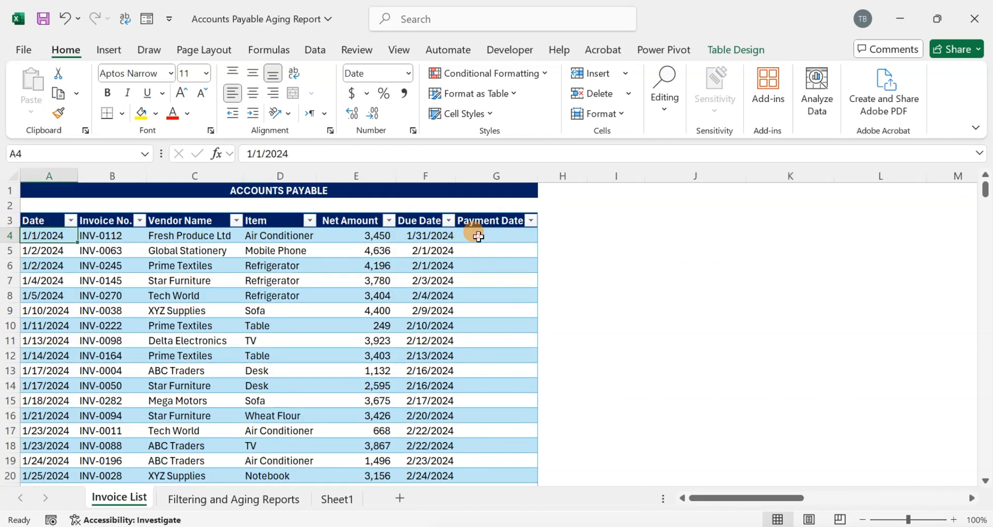
click(484, 236)
text(2/)
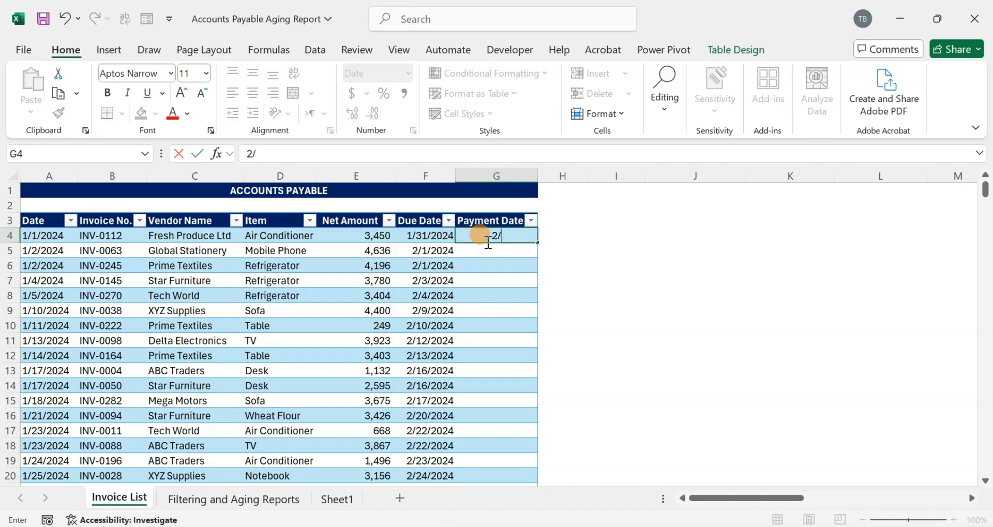
key(Escape)
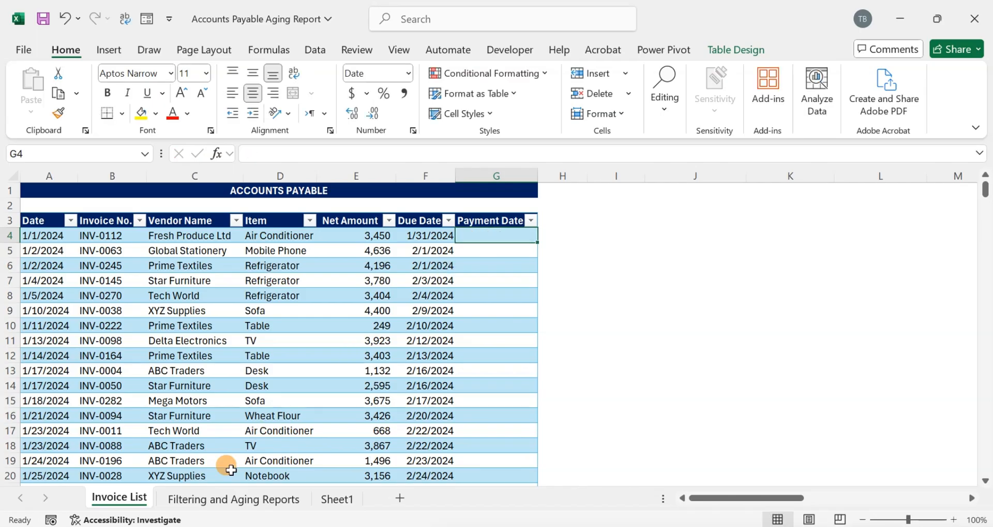
- Inspect the first pending invoice row on the Filtering and Aging Reports sheet
click(280, 499)
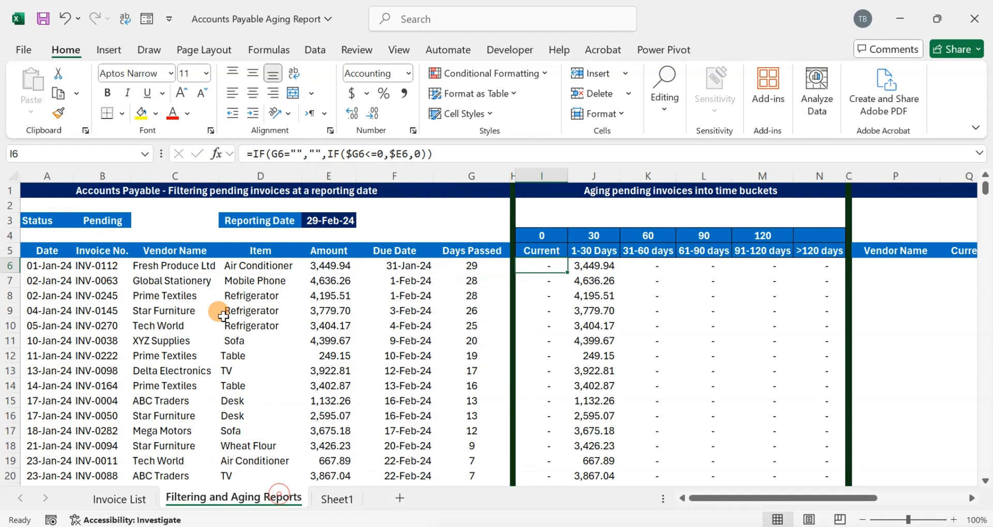
drag(31, 266, 409, 266)
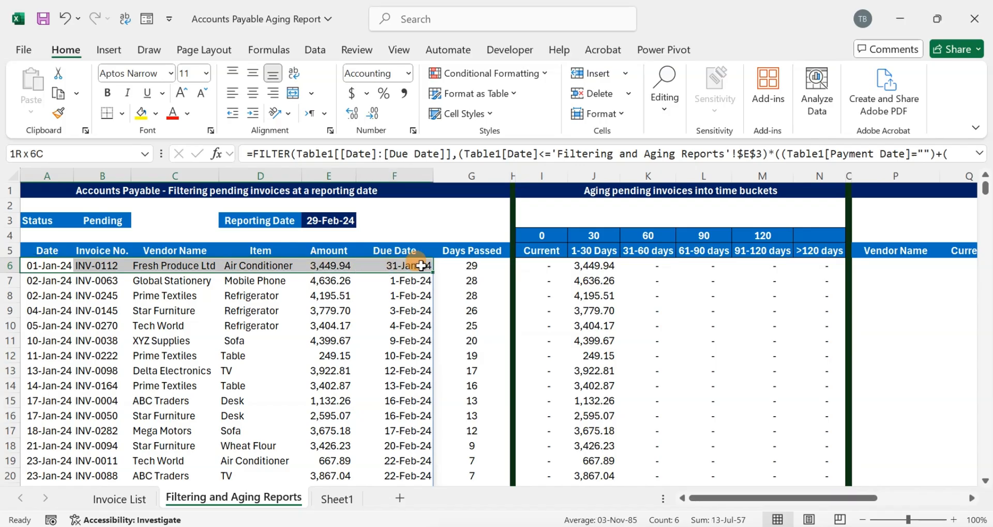
click(100, 265)
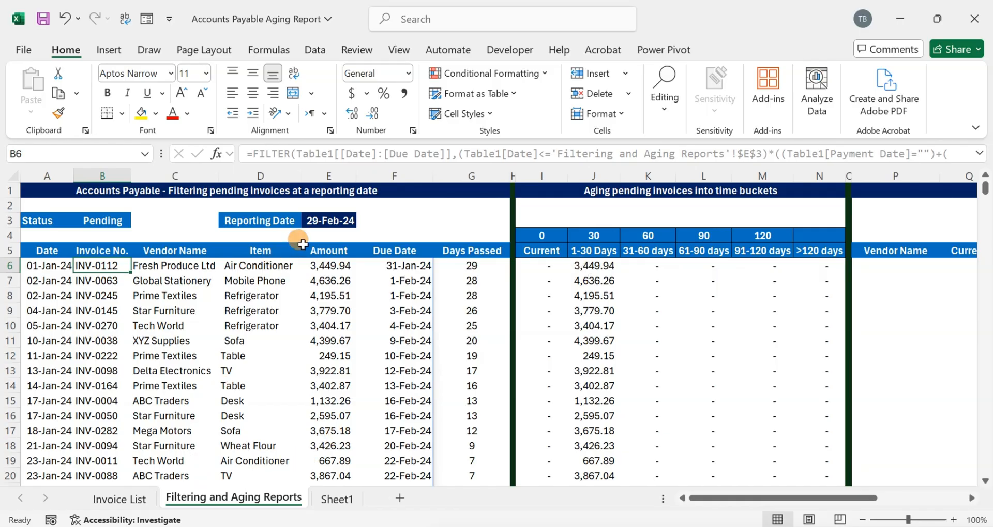
- Enter a payment date of 2/28/2024 for invoice INV-0112 on the Invoice List
click(139, 498)
click(489, 239)
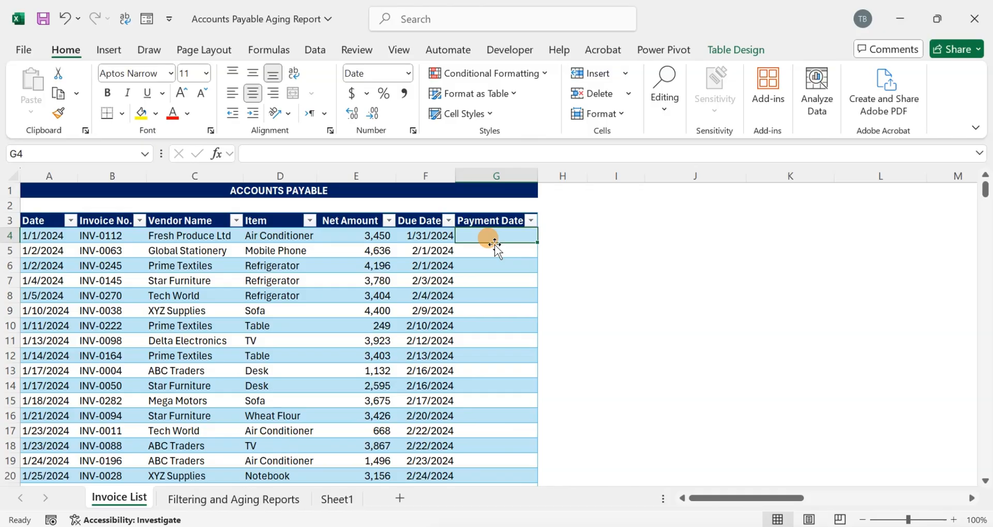
text(2/28/2024)
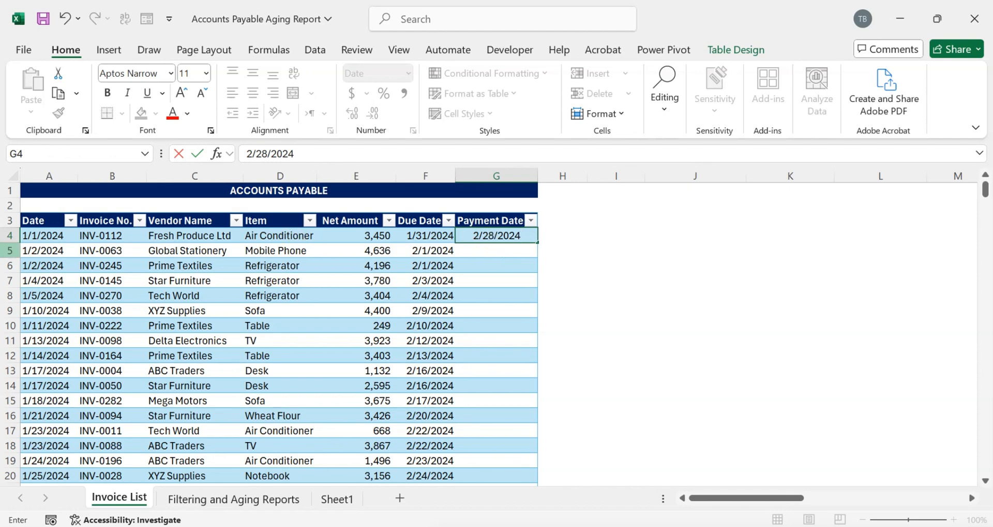
key(Return)
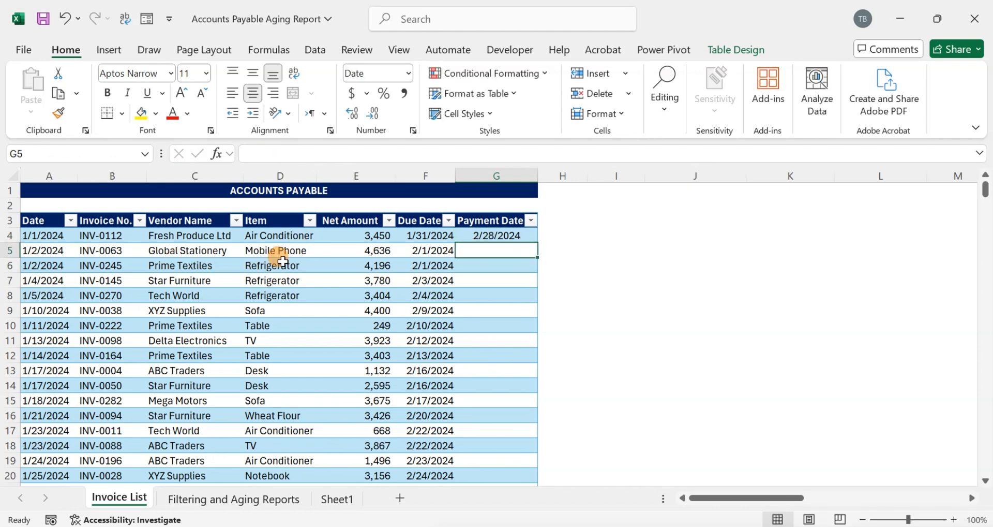
- Check the aging report for invoice INV-0112 after recording its payment
drag(42, 234, 501, 238)
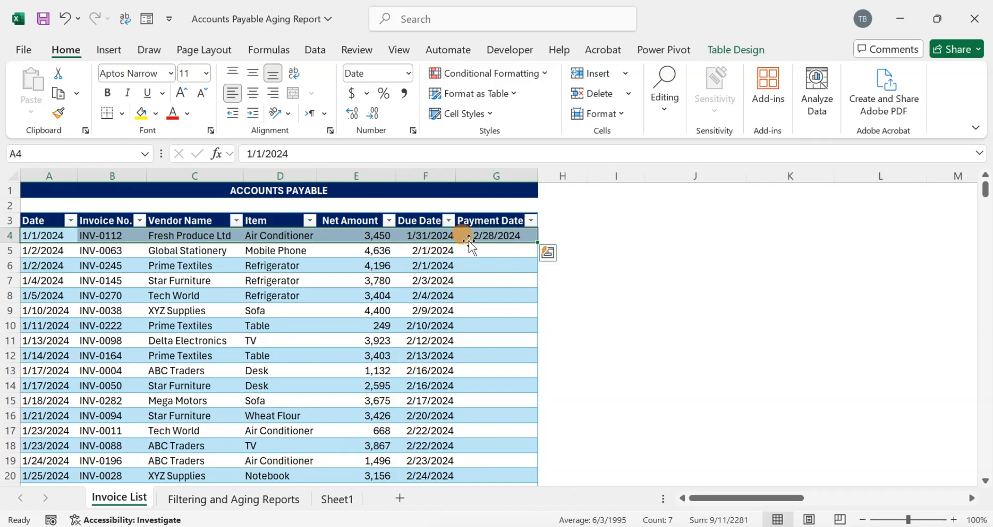
click(131, 233)
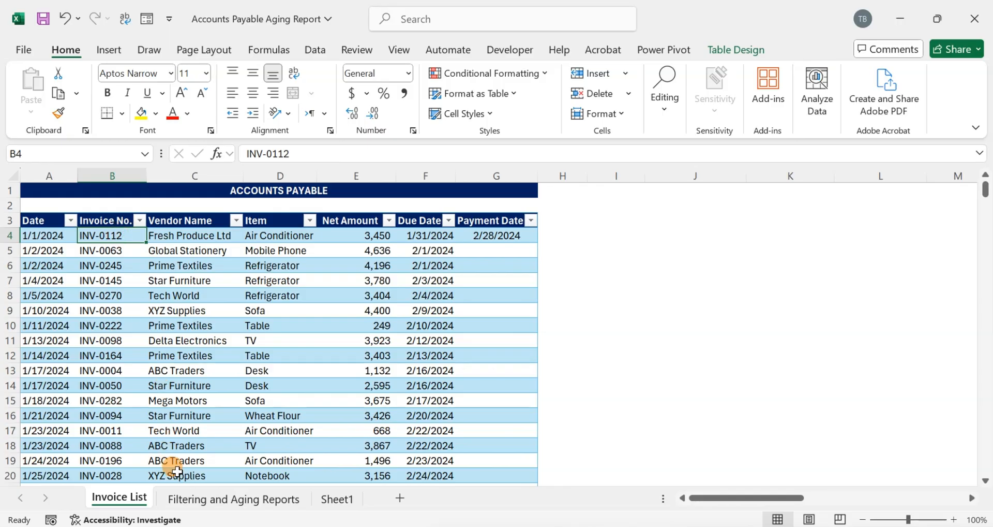
click(190, 498)
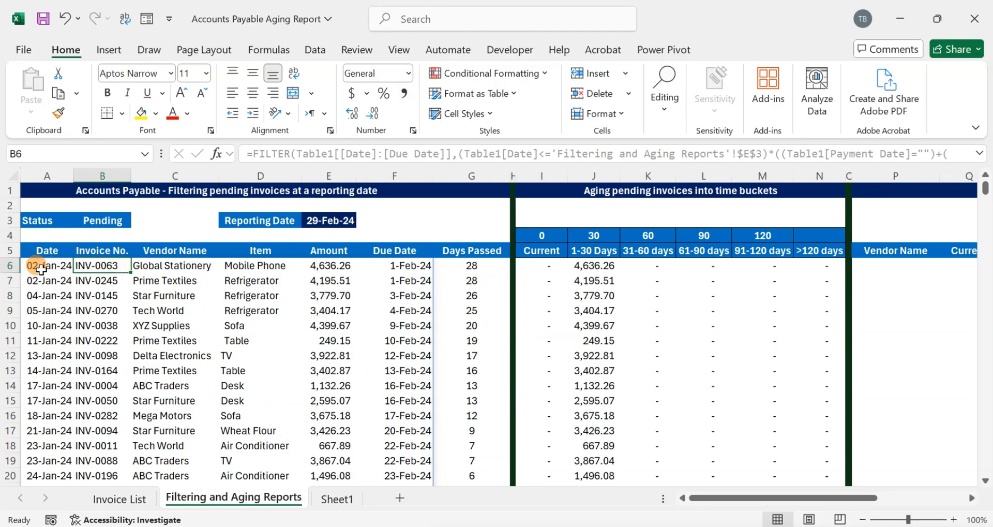
- Clear the payment date of invoice INV-0112 and recheck the aging report
click(126, 494)
click(511, 236)
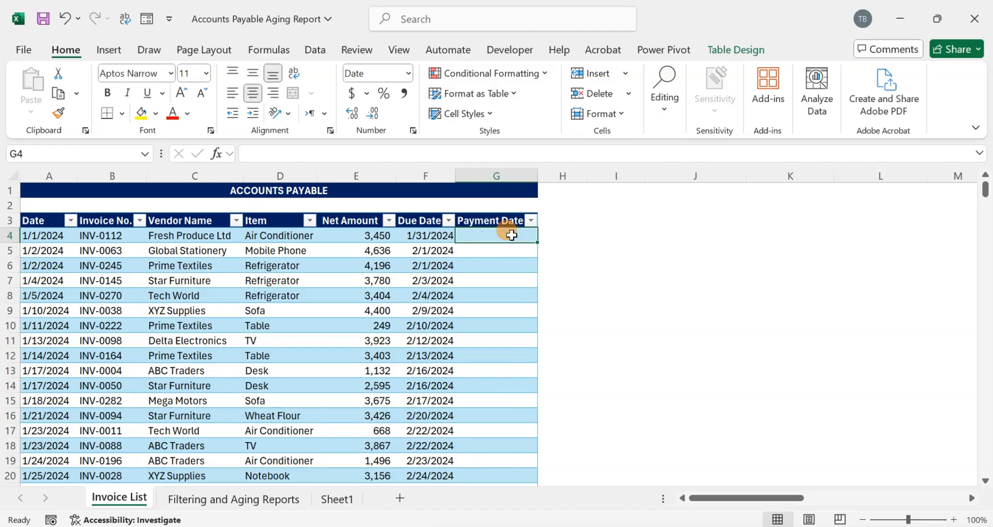
click(230, 498)
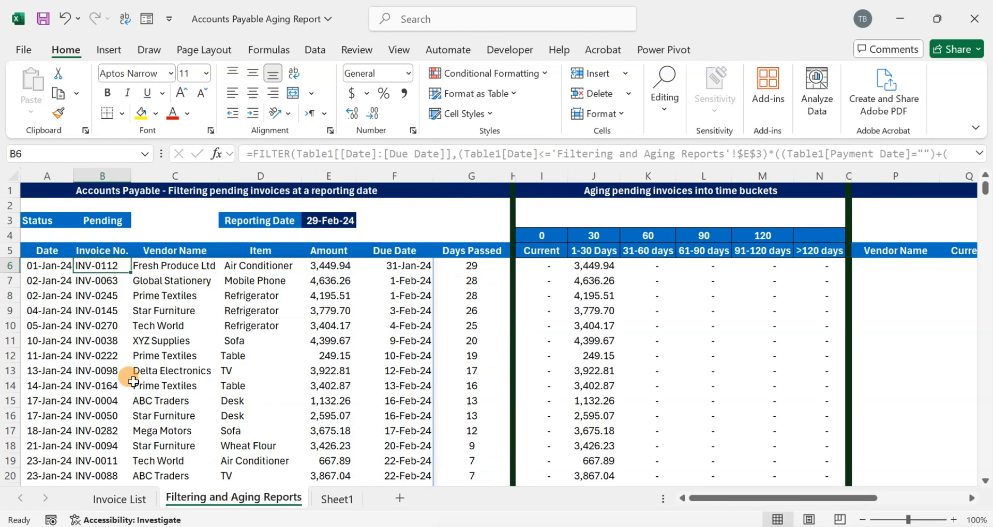
- Enter a payment date of 3/5/2024 for invoice INV-0112 and check the aging report
click(127, 494)
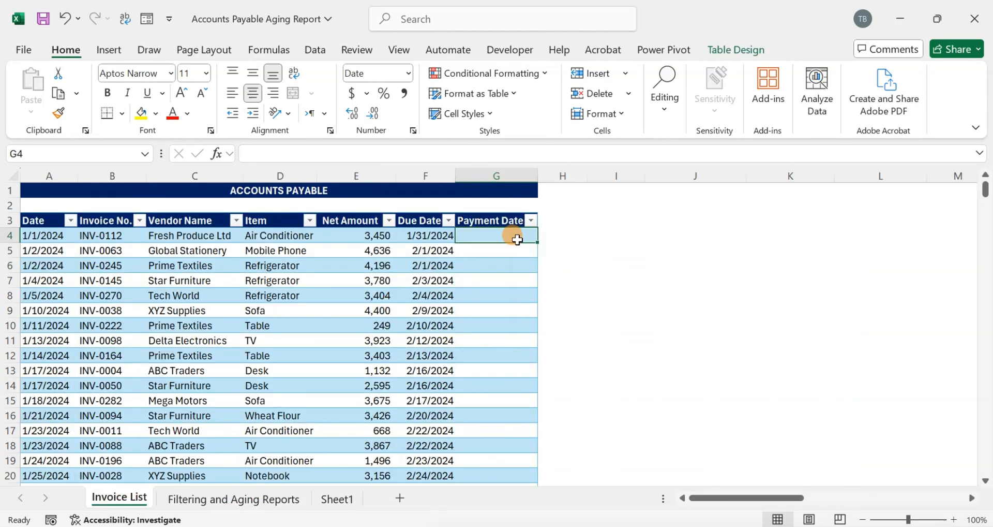
text(3/5/)
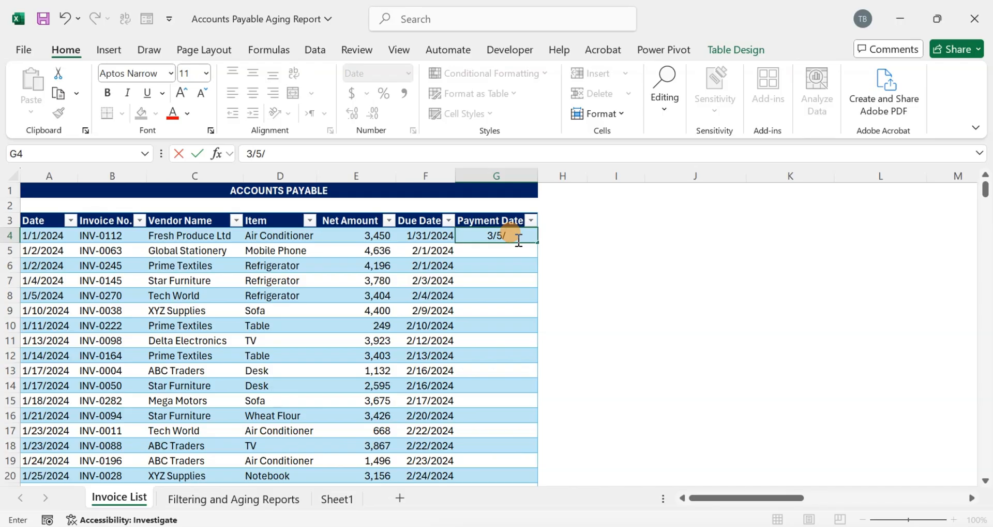
text(2024)
key(Return)
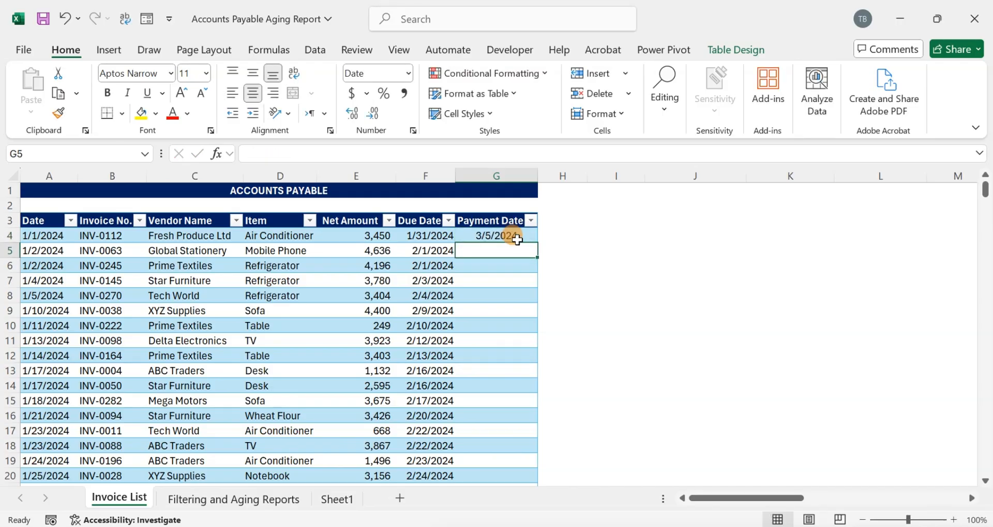
click(471, 232)
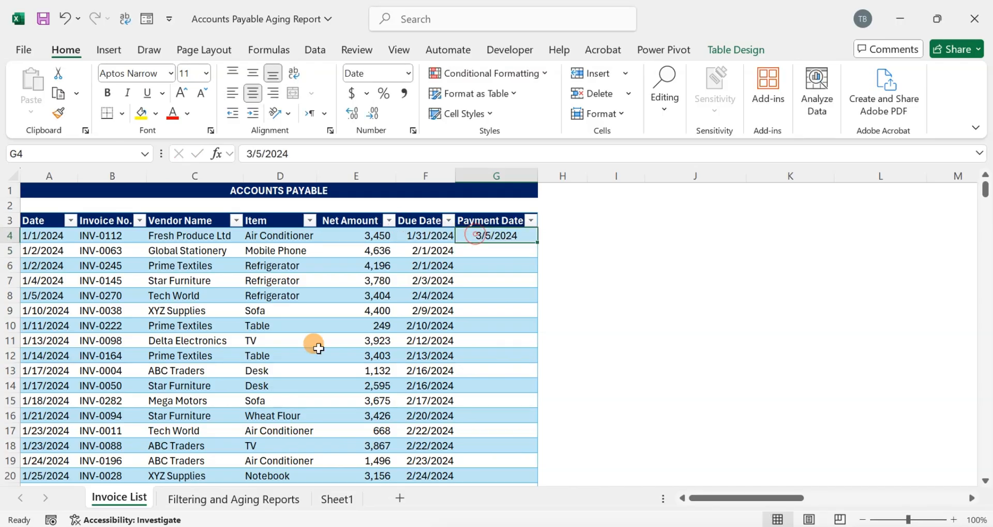
click(222, 497)
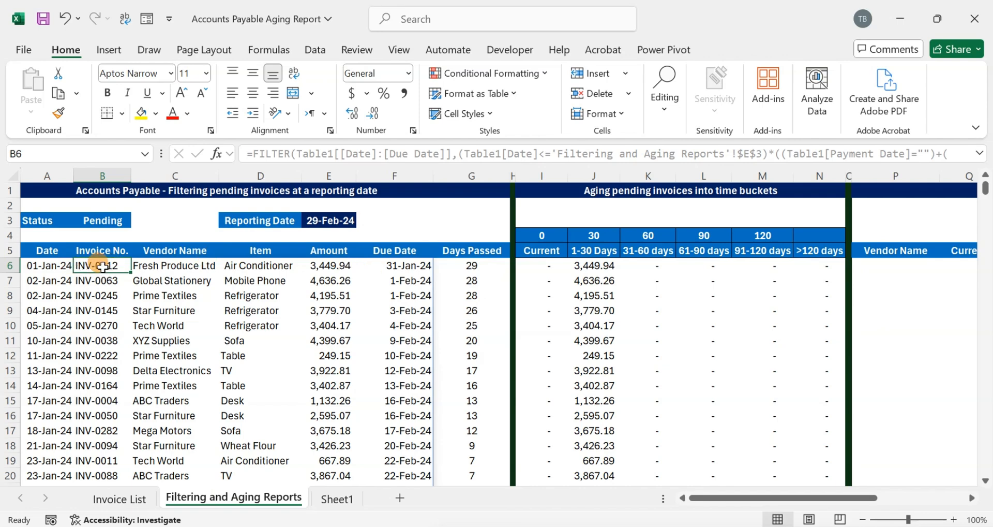
- Change the payment date of invoice INV-0112 to 2/5/2024 and check the aging report
click(147, 496)
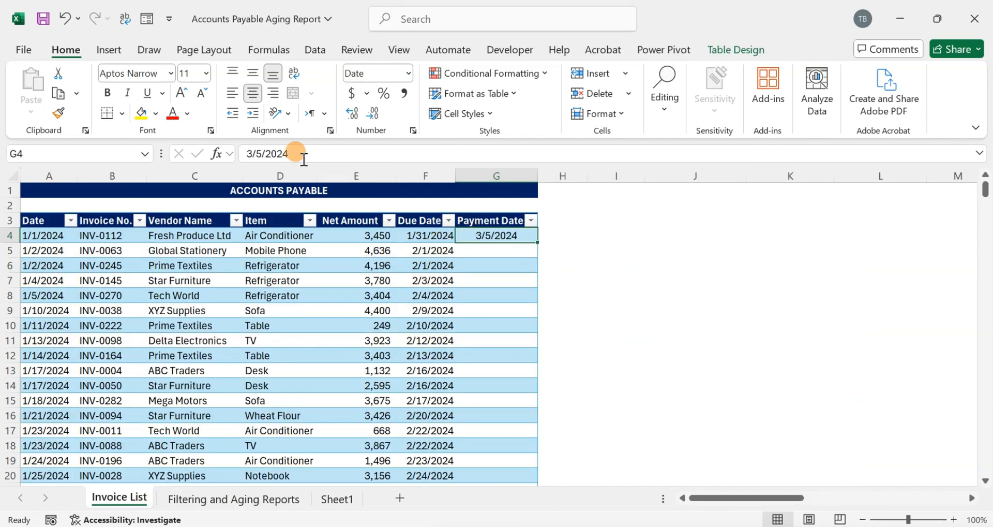
click(250, 151)
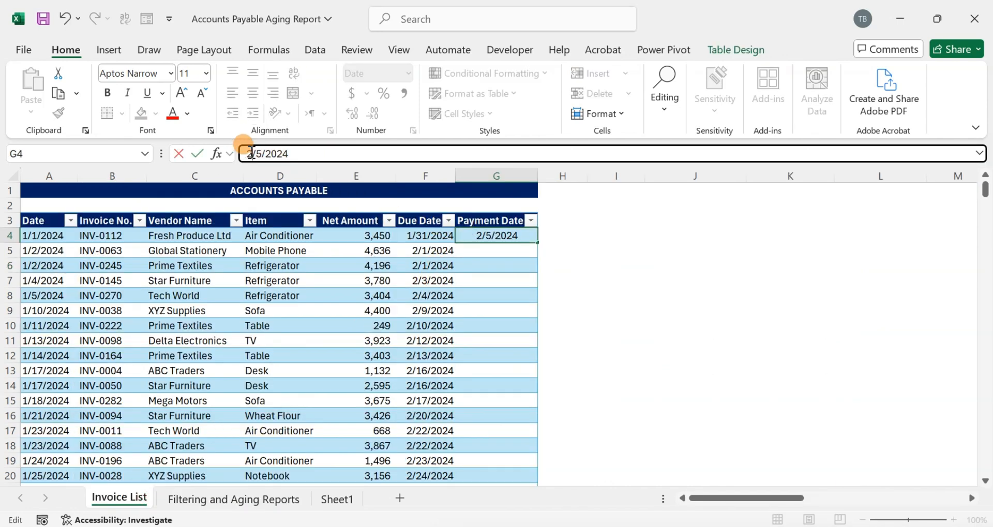
key(BackSpace)
text(2)
key(Return)
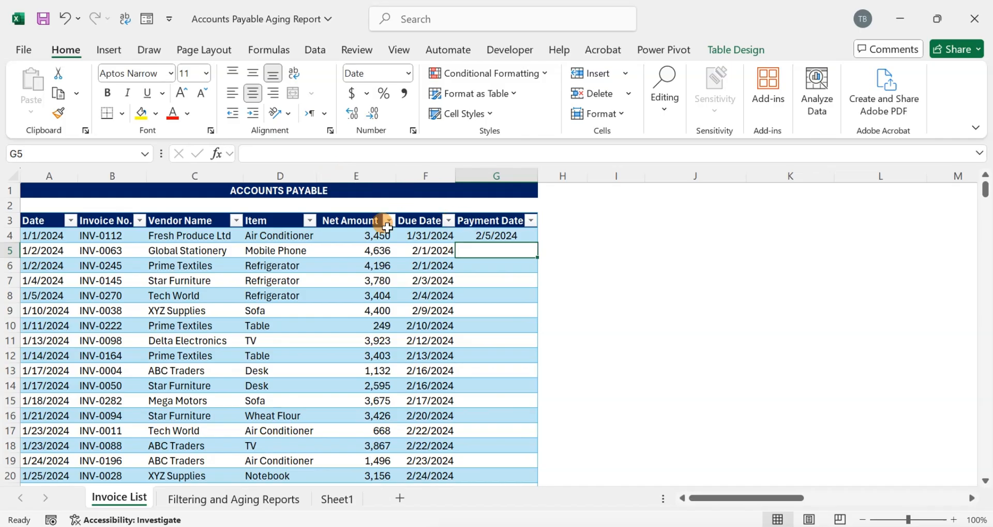
click(222, 499)
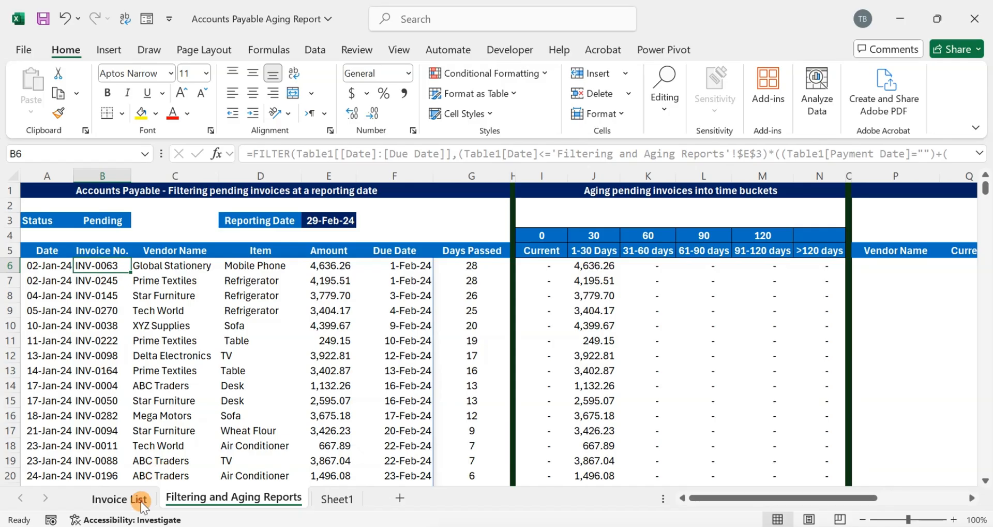
- Scroll across the aging report to the vendor-wise invoice aging report area
click(124, 498)
click(285, 497)
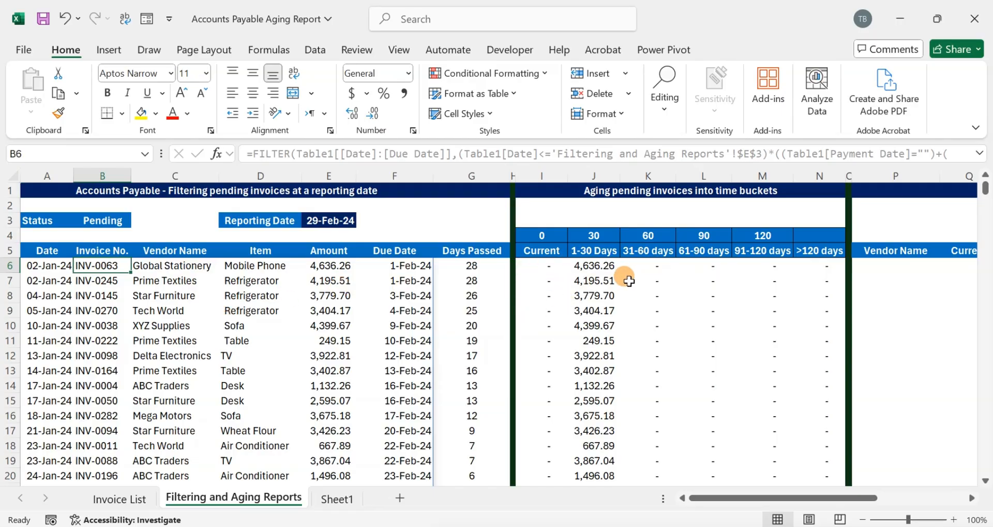
click(546, 280)
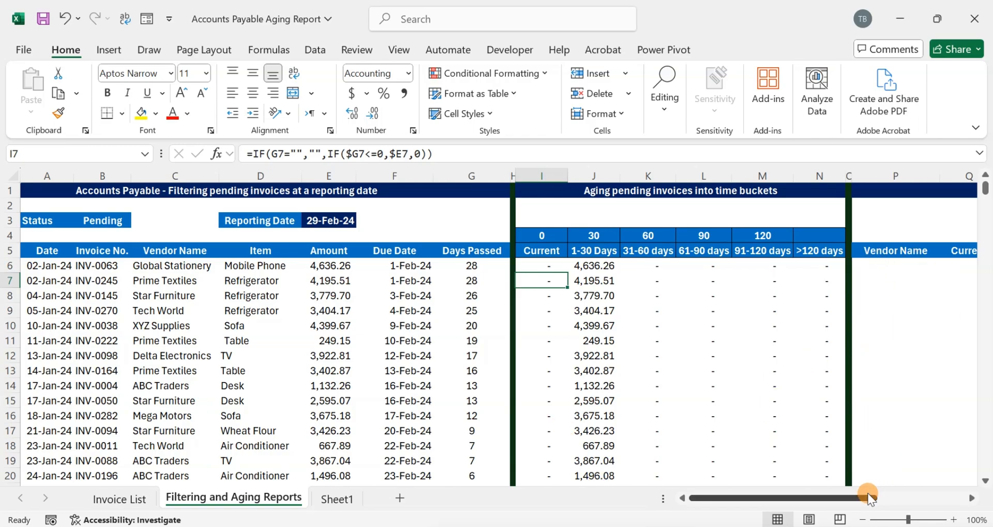
drag(869, 497, 931, 496)
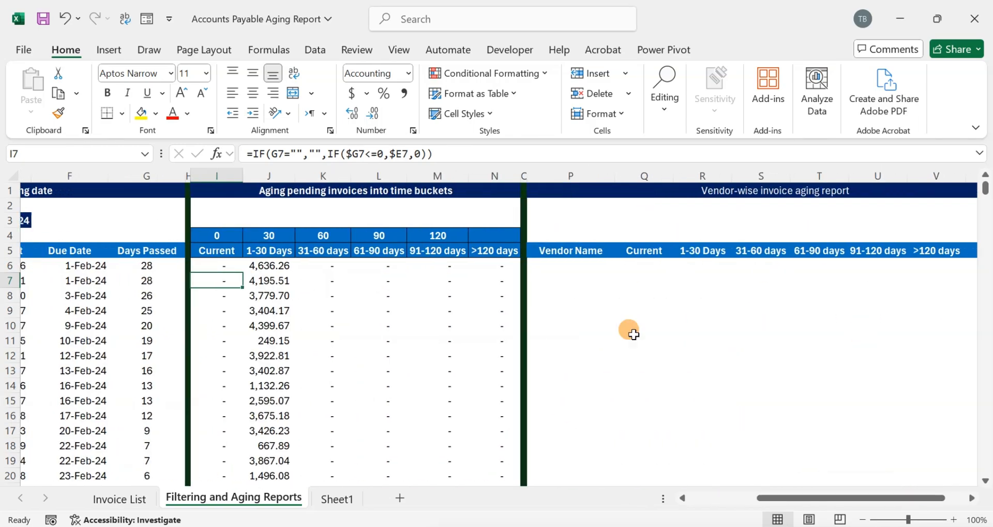